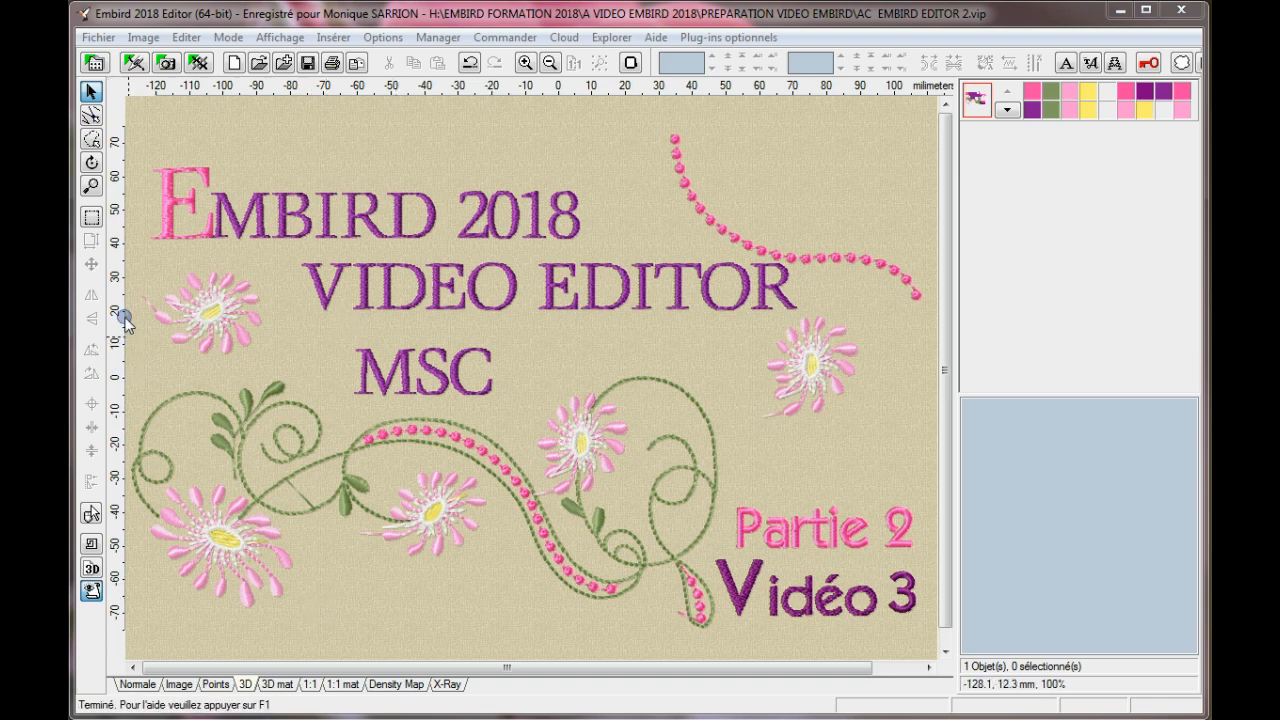
Step: Enclose the large flower at the design's lower-left corner in a polygonal point selection and split it off as a separate object
{"action": "left_click", "coordinate": [92, 140]}
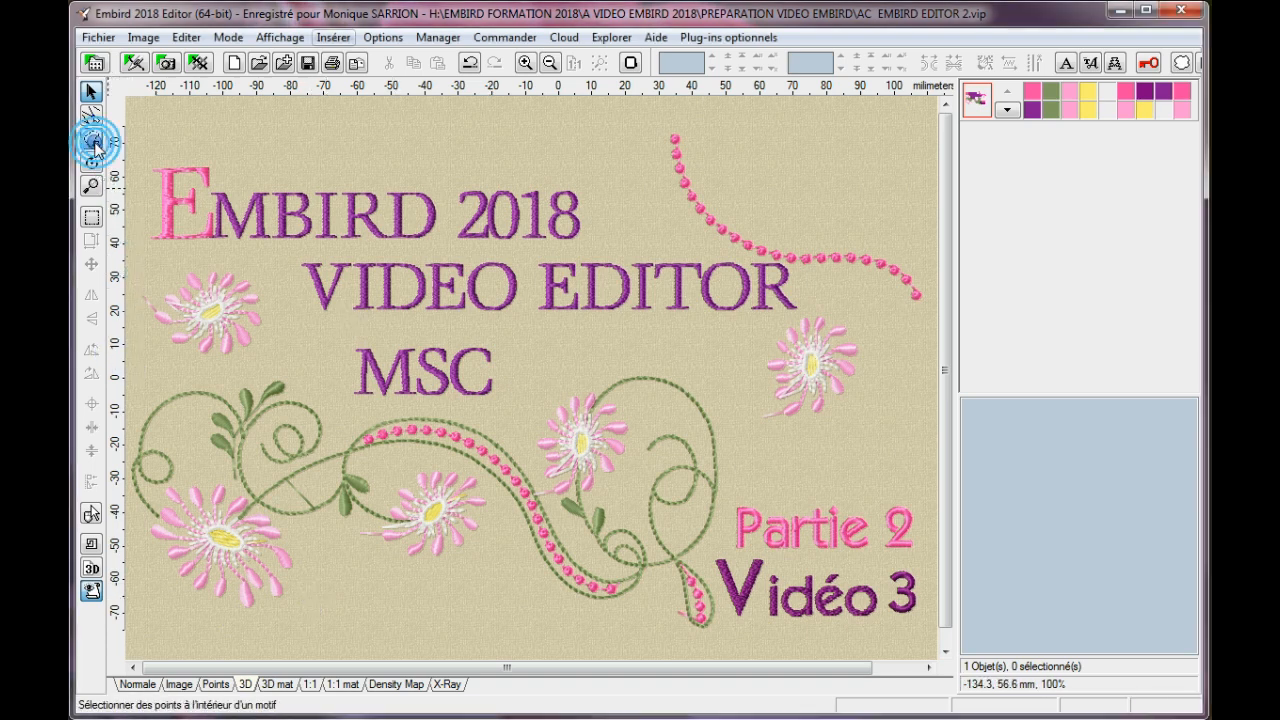
{"action": "left_click", "coordinate": [200, 440]}
{"action": "left_click", "coordinate": [137, 483]}
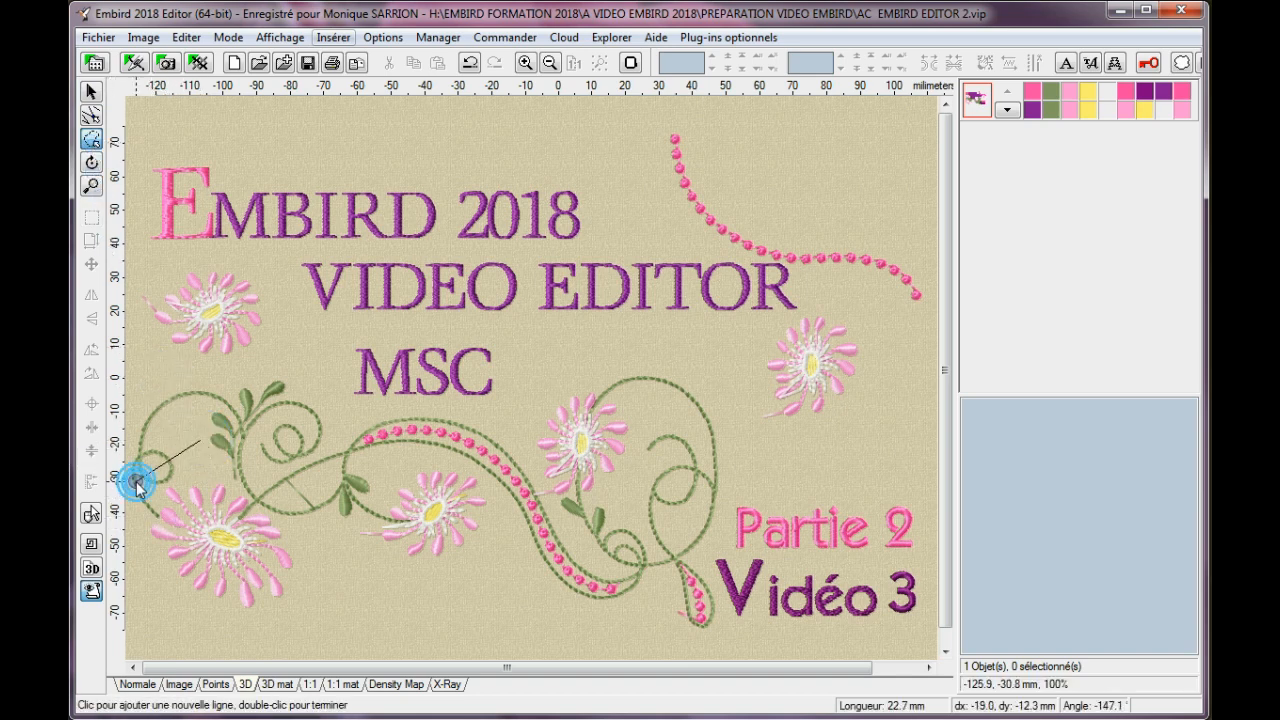
{"action": "left_click", "coordinate": [148, 617]}
{"action": "left_click", "coordinate": [257, 648]}
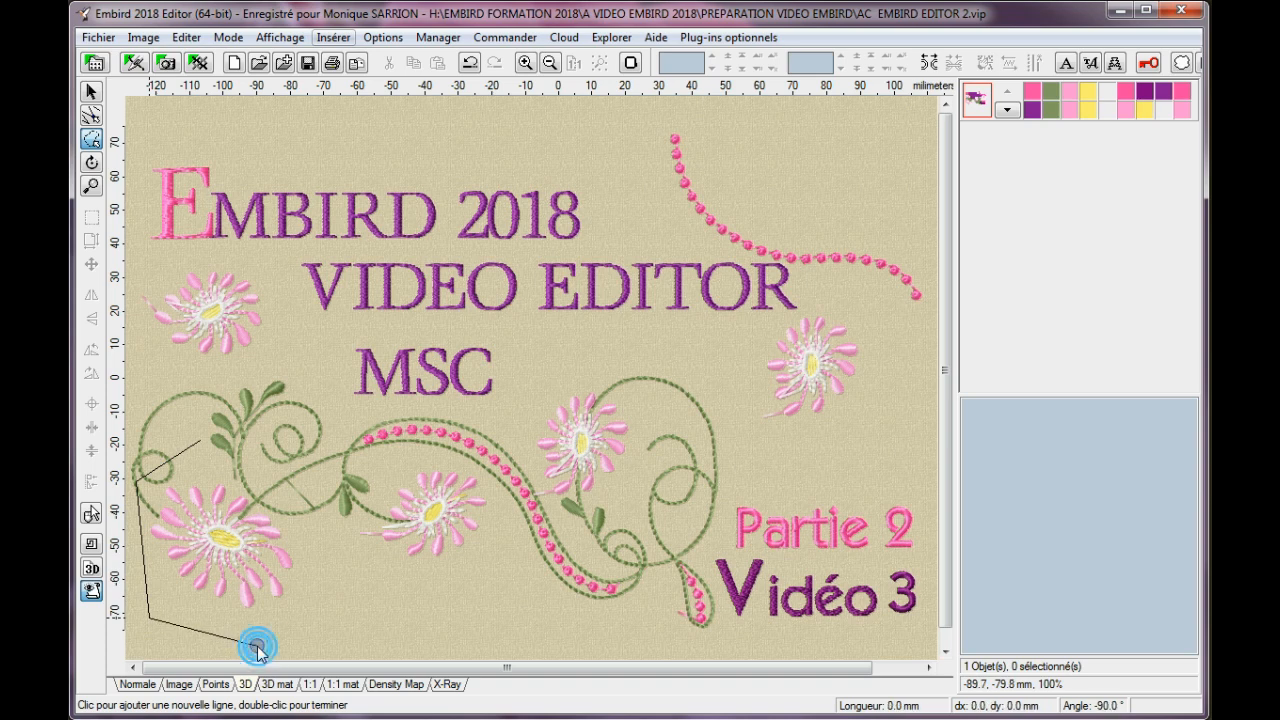
{"action": "left_click", "coordinate": [333, 580]}
{"action": "left_click", "coordinate": [330, 510]}
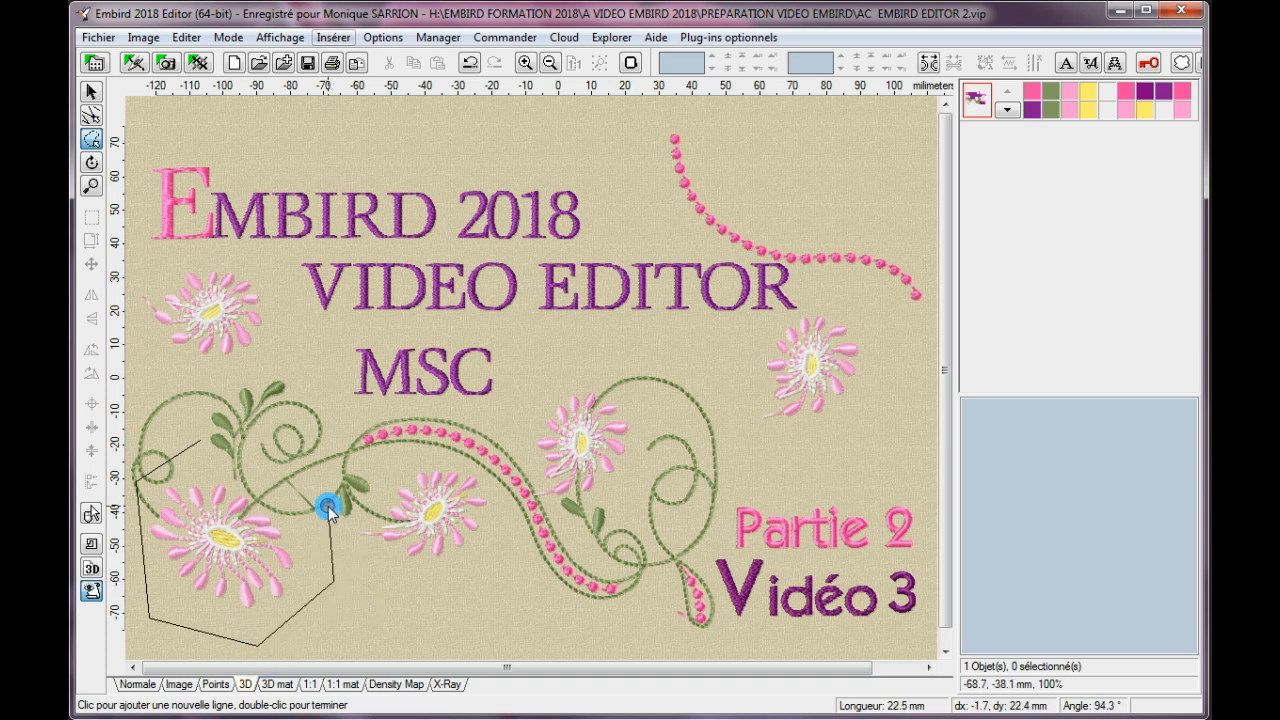
{"action": "left_click", "coordinate": [286, 462]}
{"action": "left_click", "coordinate": [240, 455]}
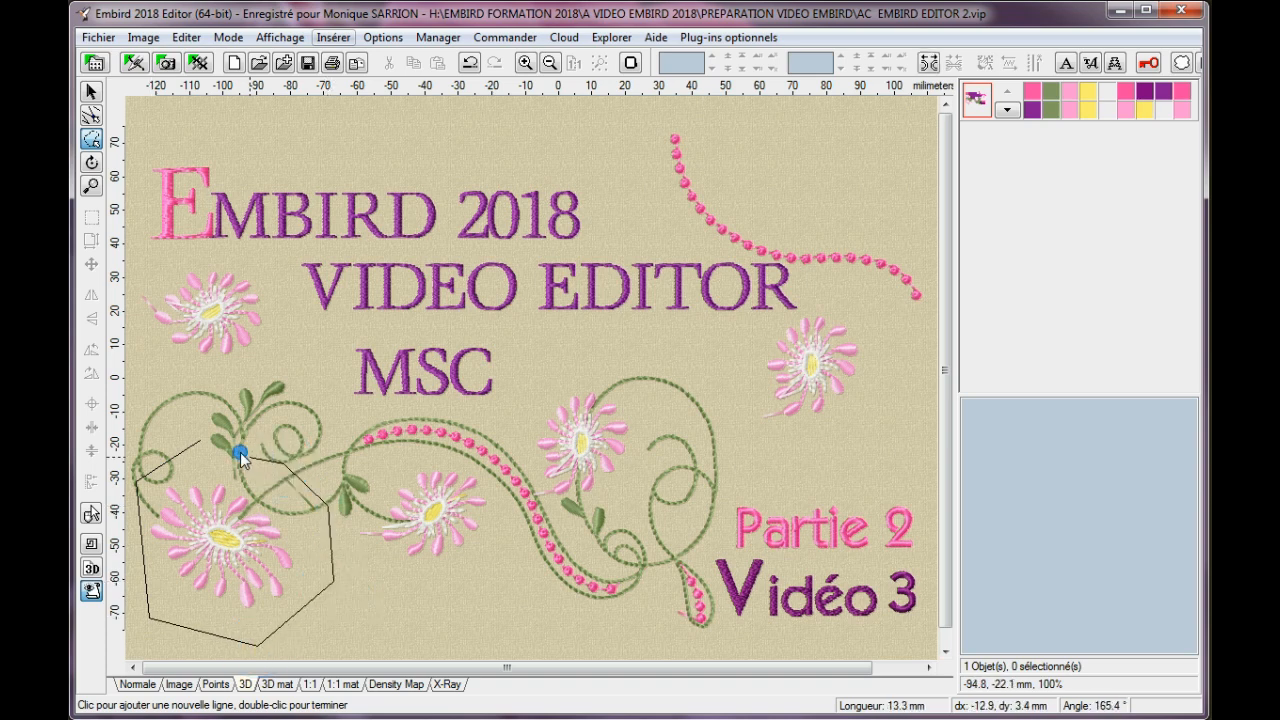
{"action": "left_click", "coordinate": [206, 438]}
{"action": "double_click", "coordinate": [201, 440]}
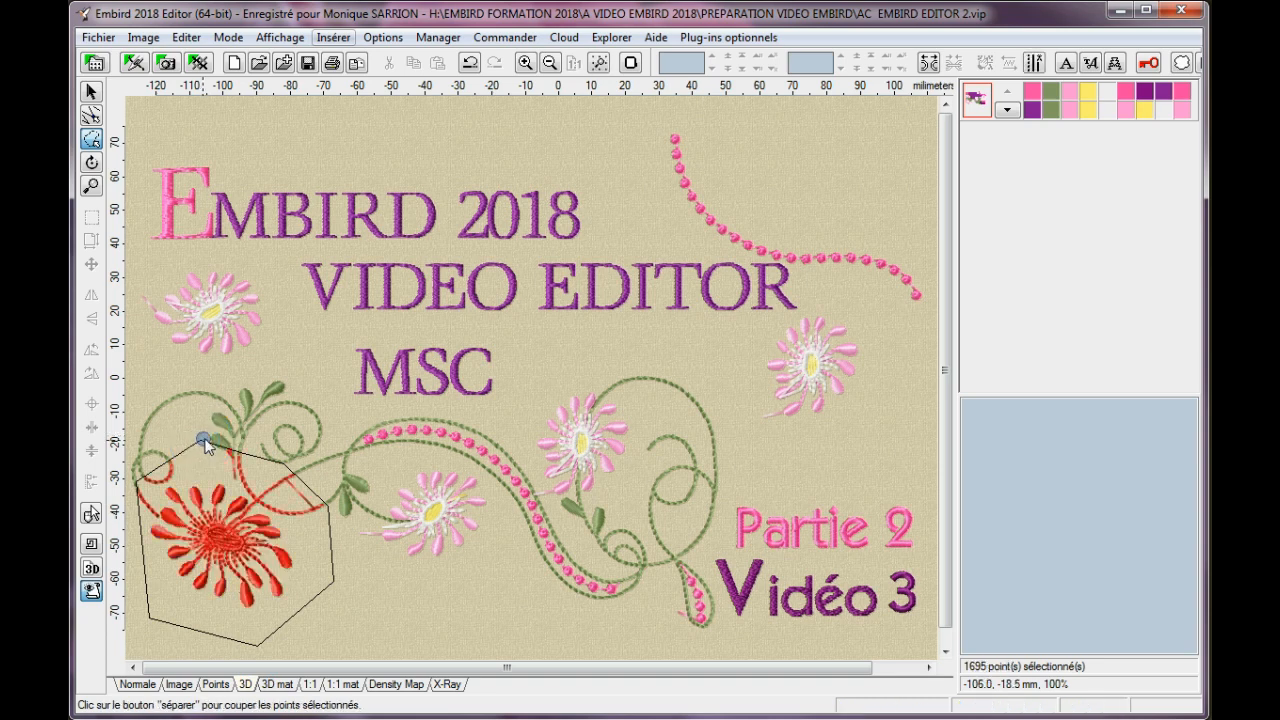
{"action": "left_click", "coordinate": [944, 63]}
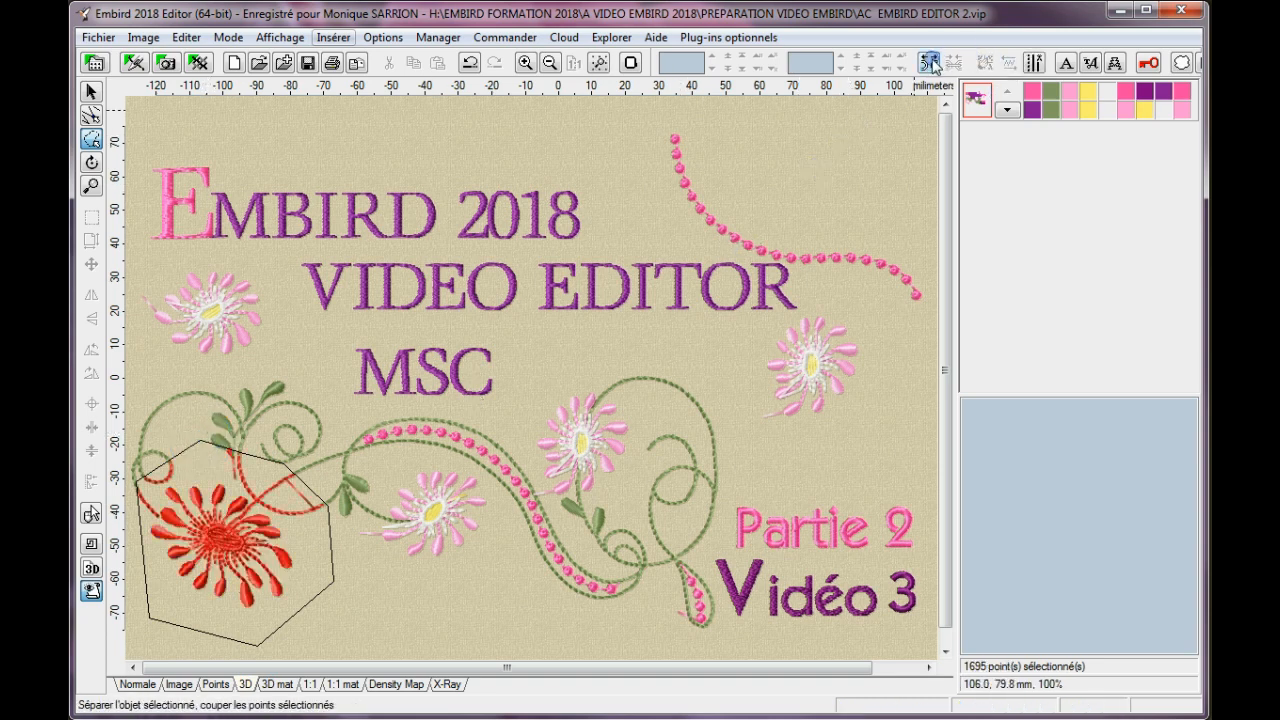
{"action": "left_click", "coordinate": [930, 63]}
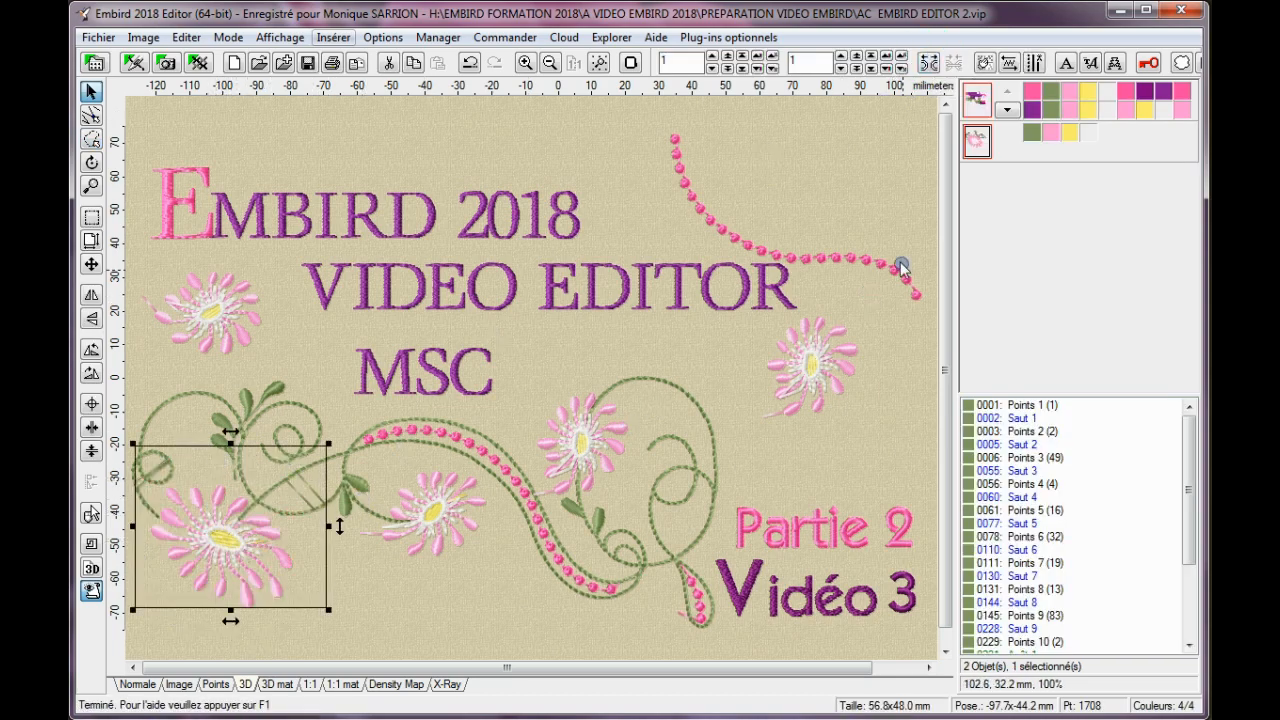
Step: Cut the original design object and move the separated flower toward the middle of the work area
{"action": "left_click", "coordinate": [978, 99]}
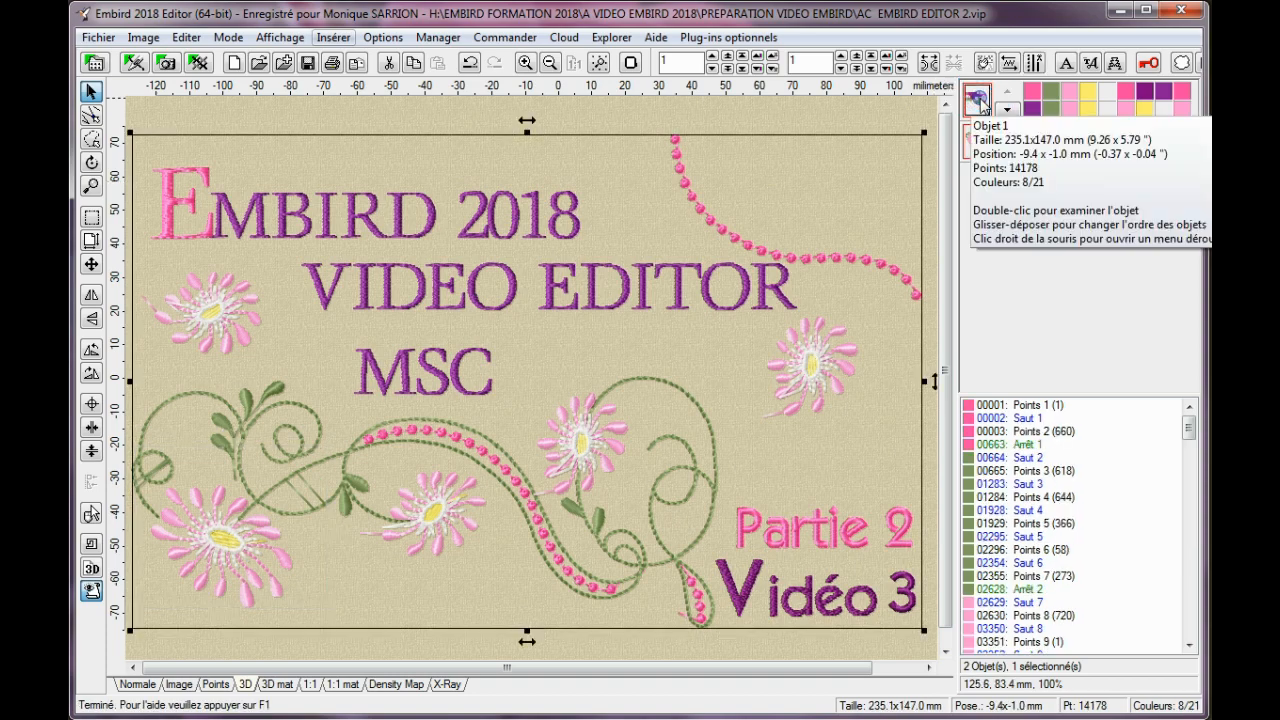
{"action": "left_click", "coordinate": [390, 63]}
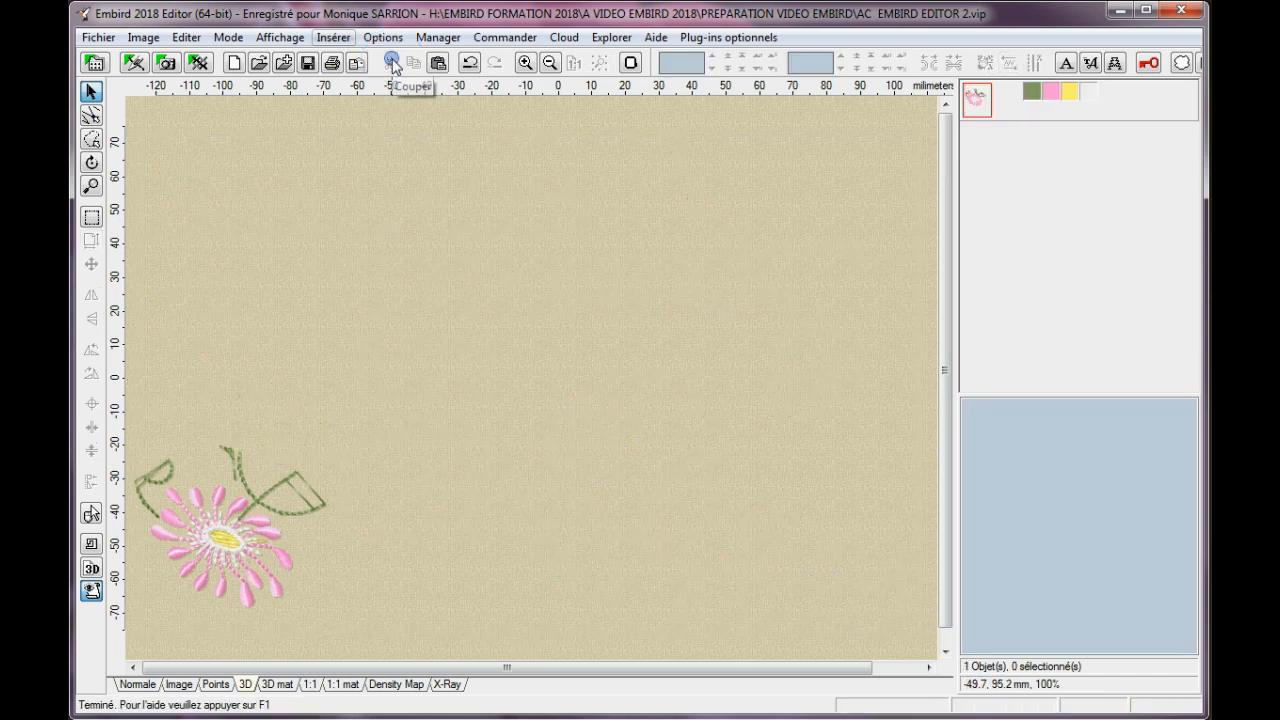
{"action": "left_click", "coordinate": [257, 540]}
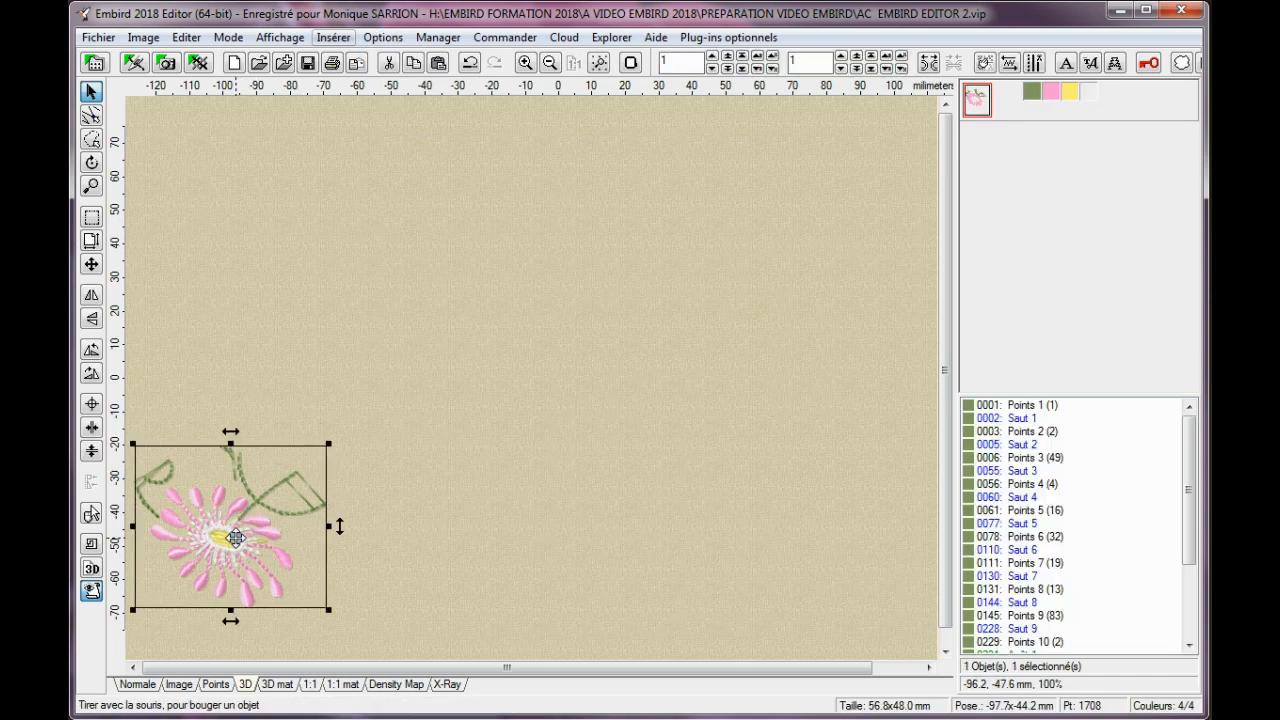
{"action": "left_click_drag", "start_coordinate": [229, 537], "coordinate": [456, 352]}
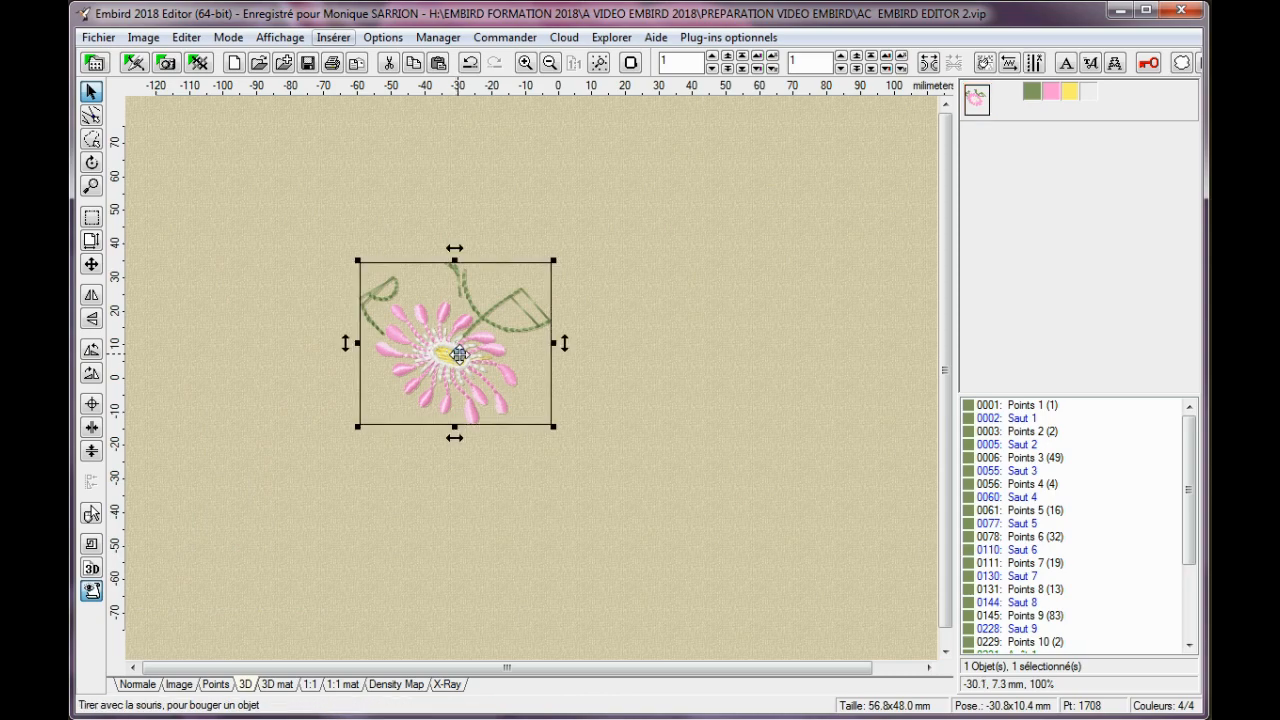
Step: Delete the green colour from the flower object and move the cleaned flower further up
{"action": "right_click", "coordinate": [1032, 95]}
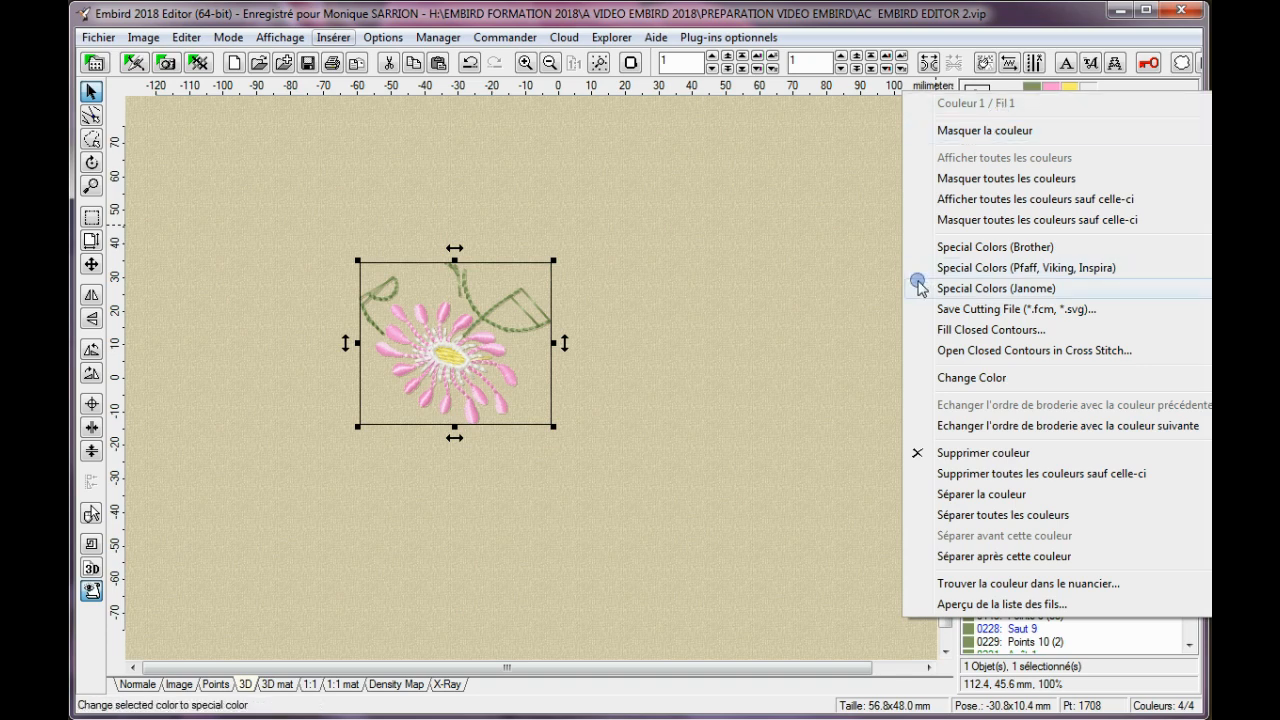
{"action": "left_click", "coordinate": [953, 456]}
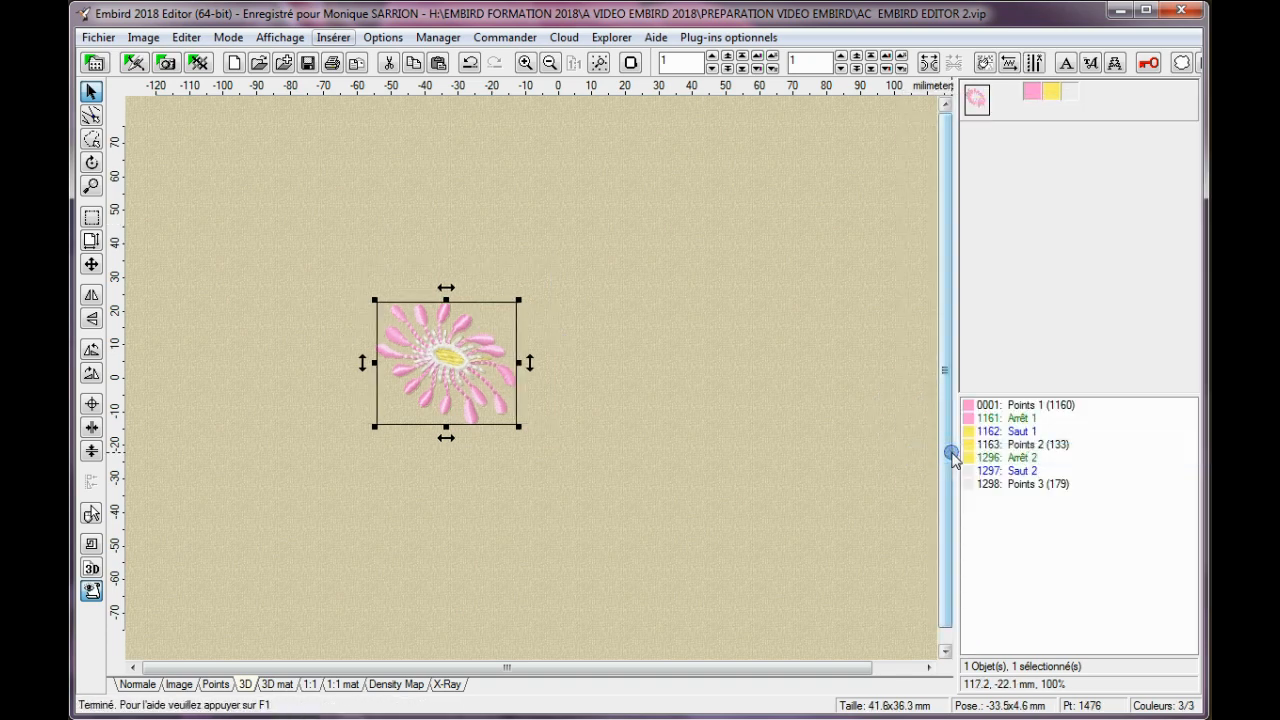
{"action": "left_click_drag", "start_coordinate": [425, 353], "coordinate": [451, 246]}
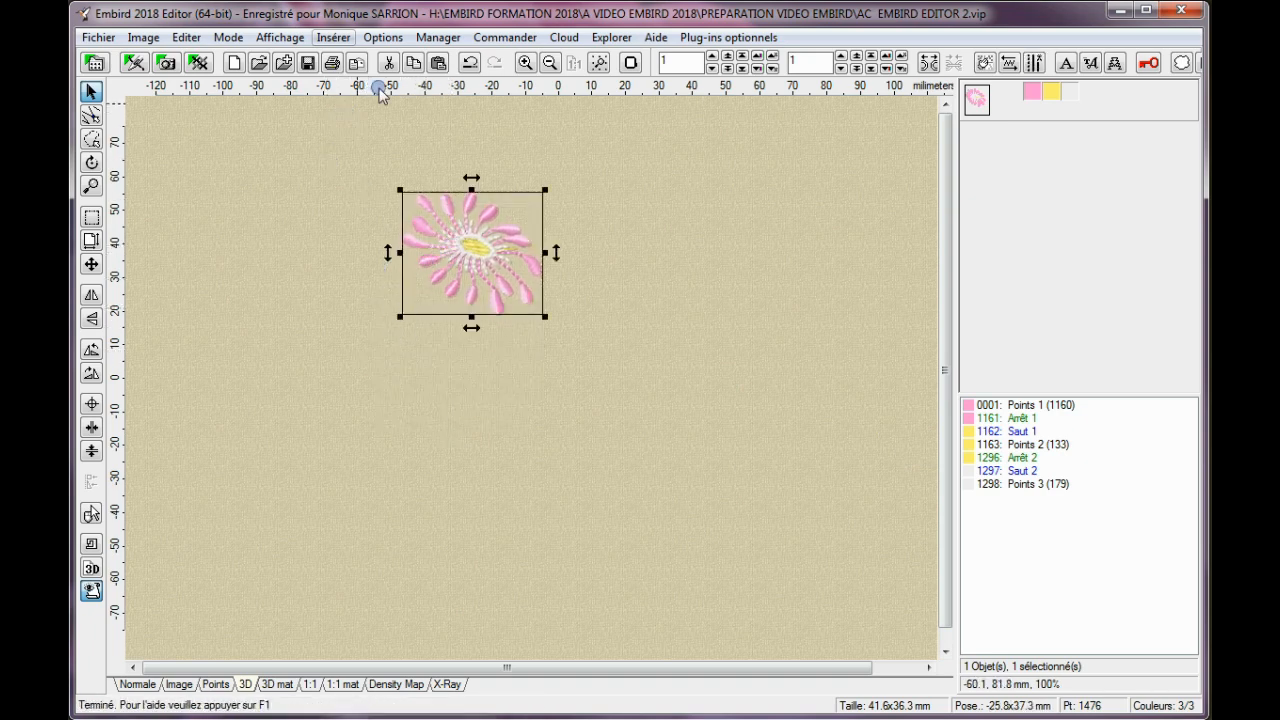
Step: Duplicate the flower through the clipboard and place the copy near the upper-right corner, at about 77, 59.5 mm
{"action": "left_click", "coordinate": [414, 63]}
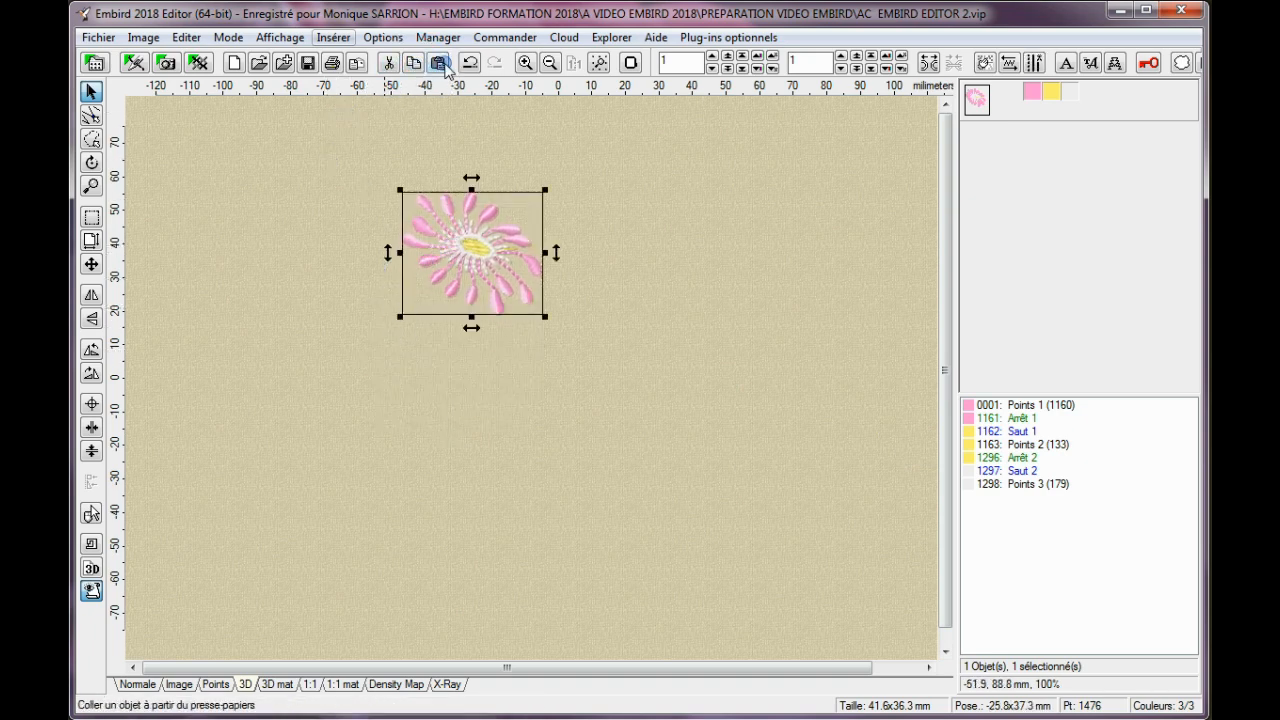
{"action": "left_click", "coordinate": [437, 63]}
{"action": "left_click_drag", "start_coordinate": [470, 268], "coordinate": [818, 158]}
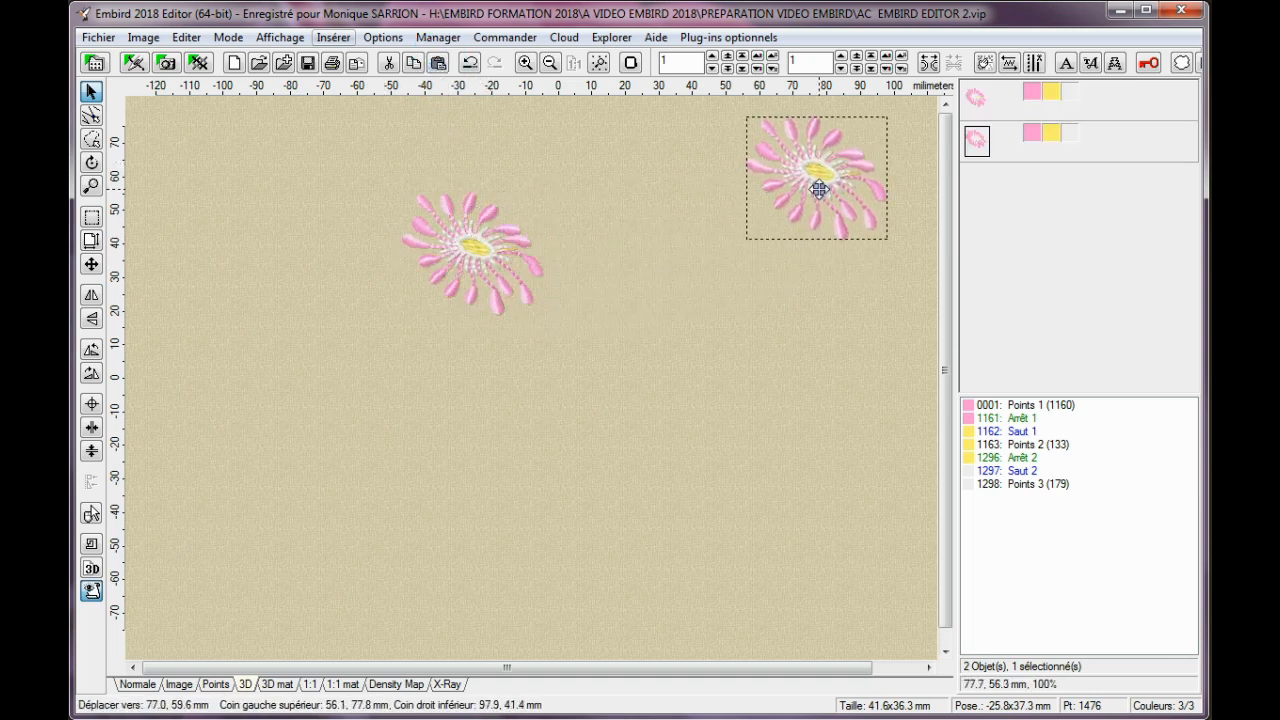
Step: Move the original flower down and centre it in the hoop
{"action": "left_click", "coordinate": [474, 252]}
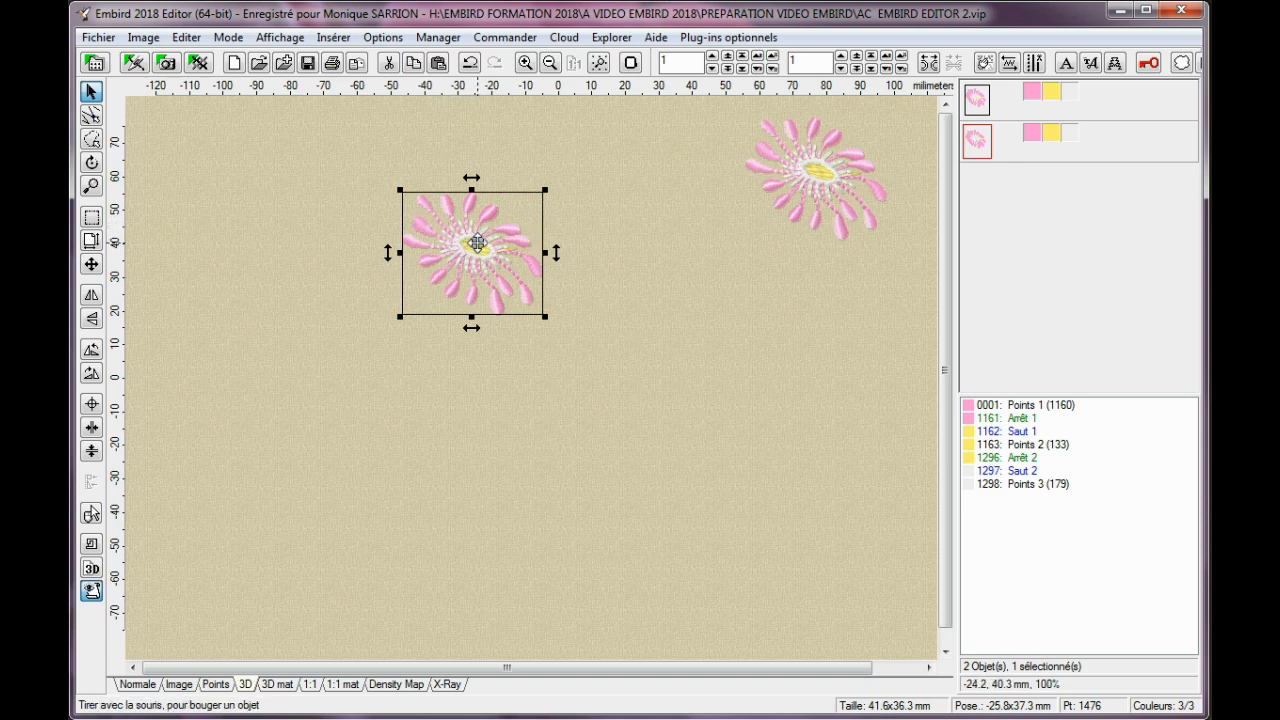
{"action": "left_click_drag", "start_coordinate": [478, 242], "coordinate": [474, 363]}
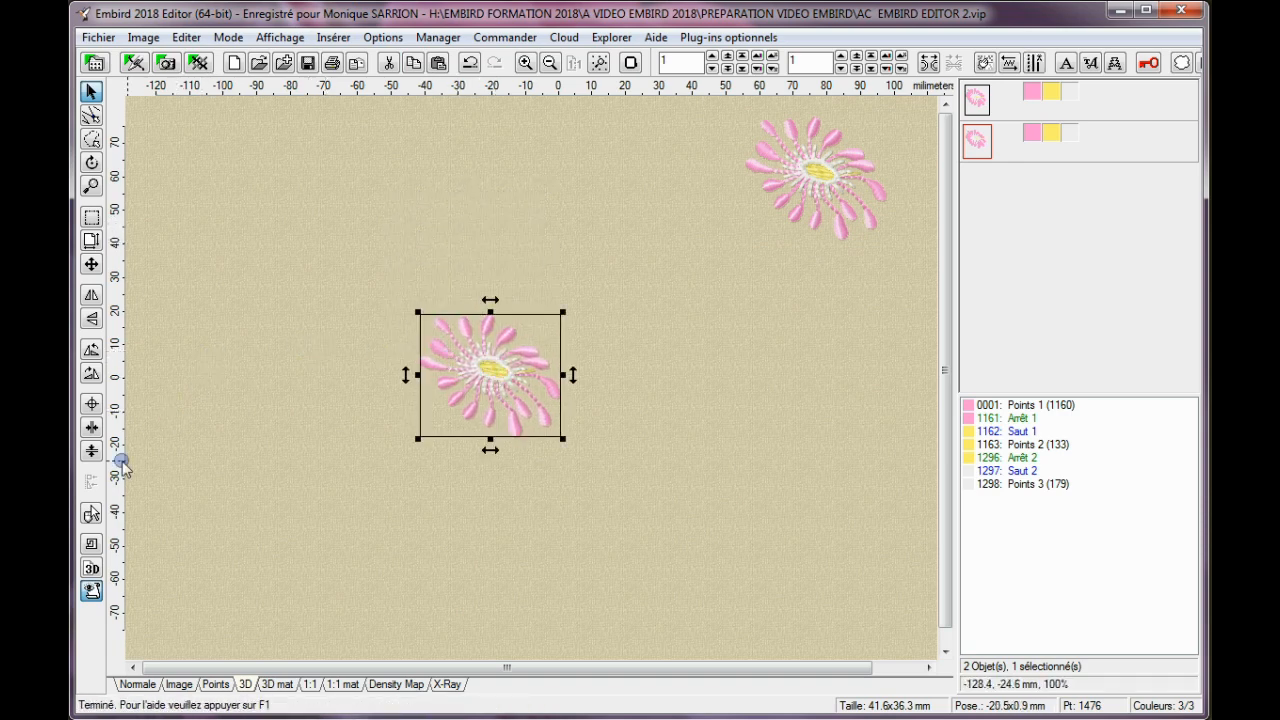
{"action": "left_click", "coordinate": [92, 404]}
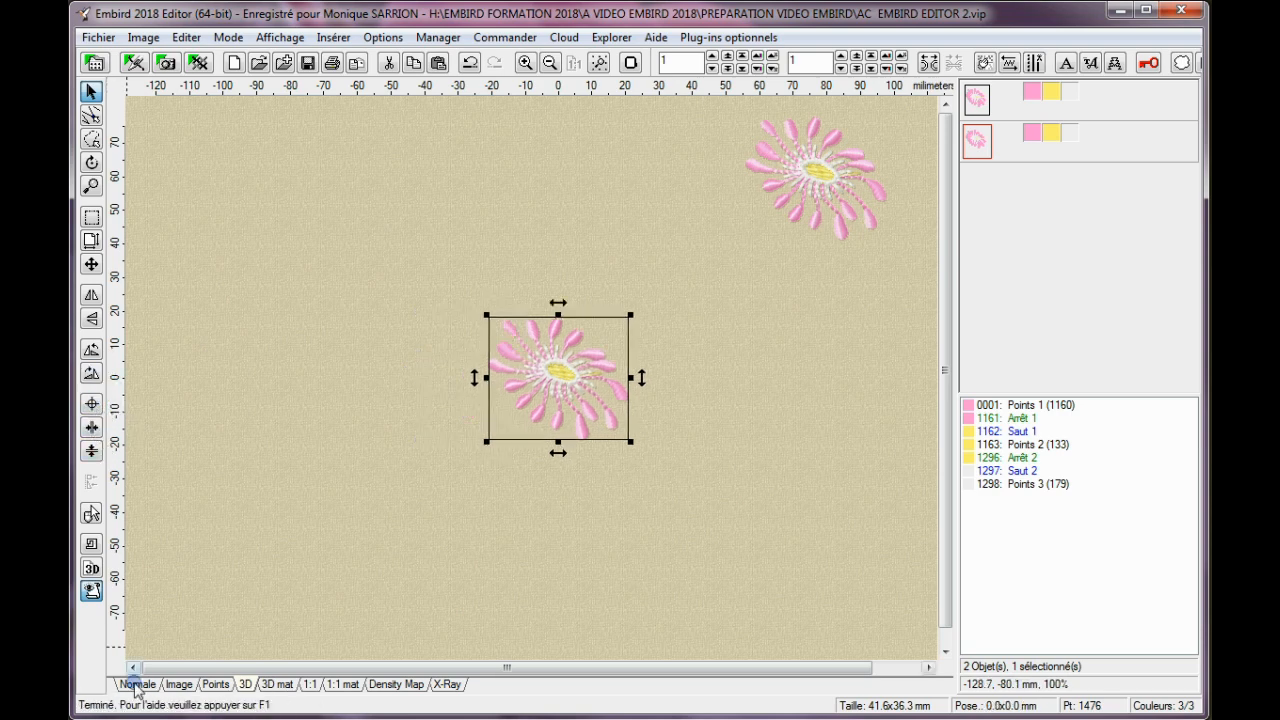
Step: Change the hoop to Viking Designer 1 grand, Pfaff Master Hoop (150 x 240 mm) in vertical orientation
{"action": "left_click", "coordinate": [630, 63]}
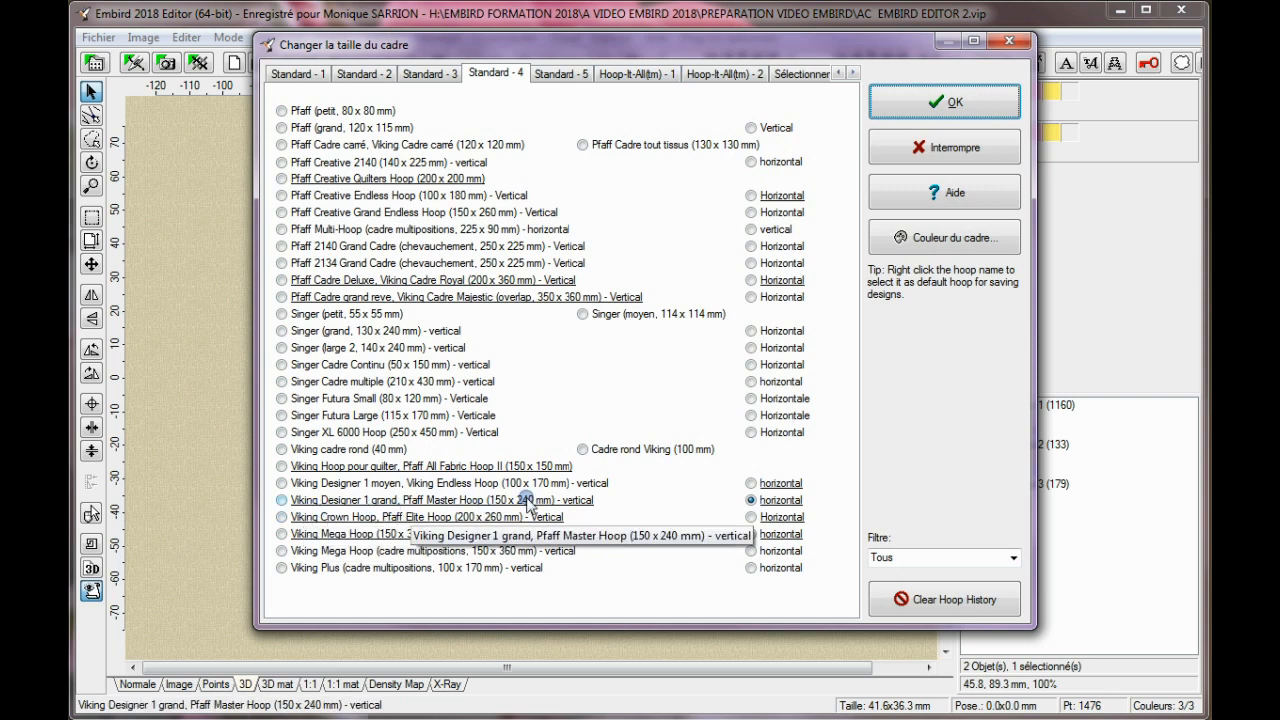
{"action": "left_click", "coordinate": [282, 501]}
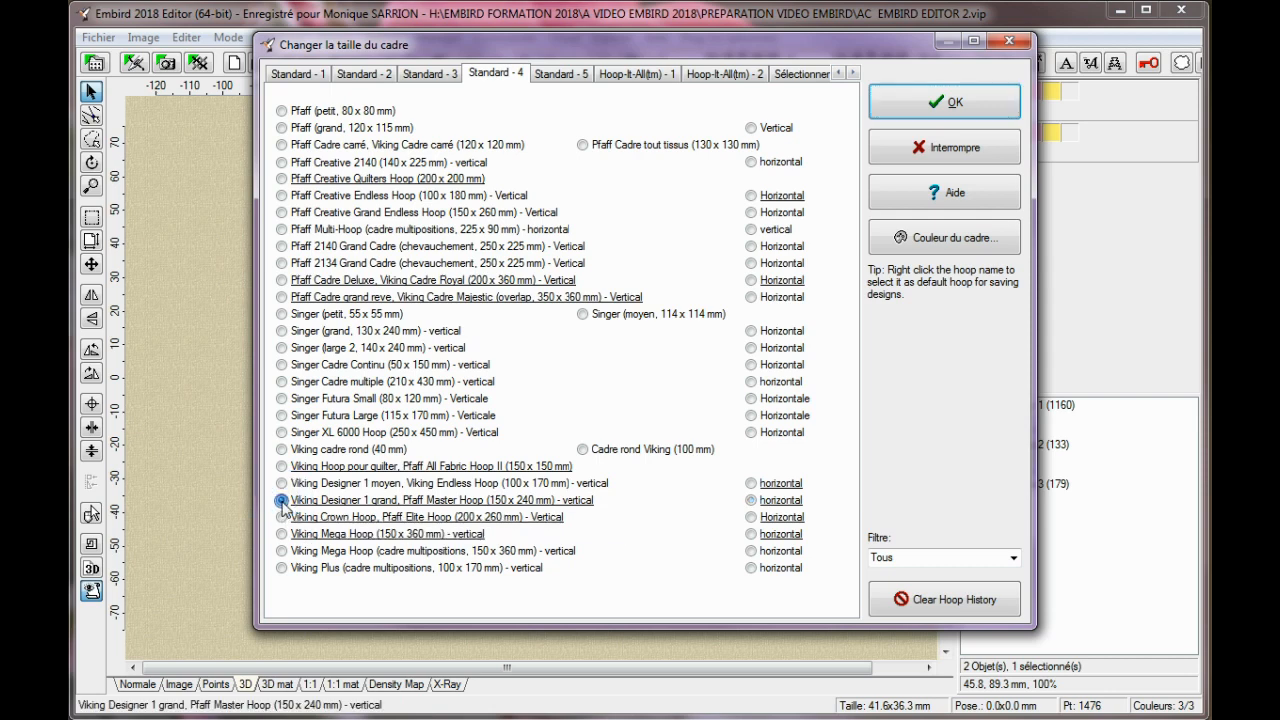
{"action": "left_click", "coordinate": [945, 101]}
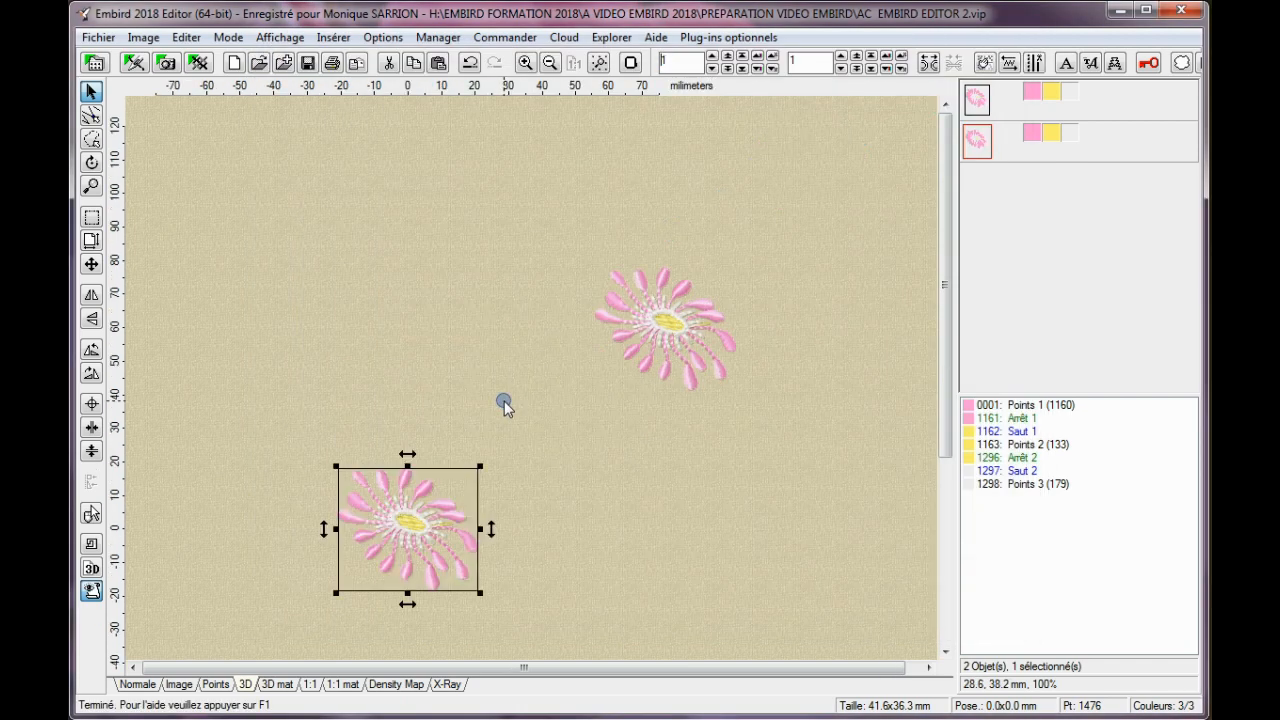
Step: Move the copied flower farther to the upper right and the centred flower up to about 24, 52 mm
{"action": "left_click", "coordinate": [643, 310]}
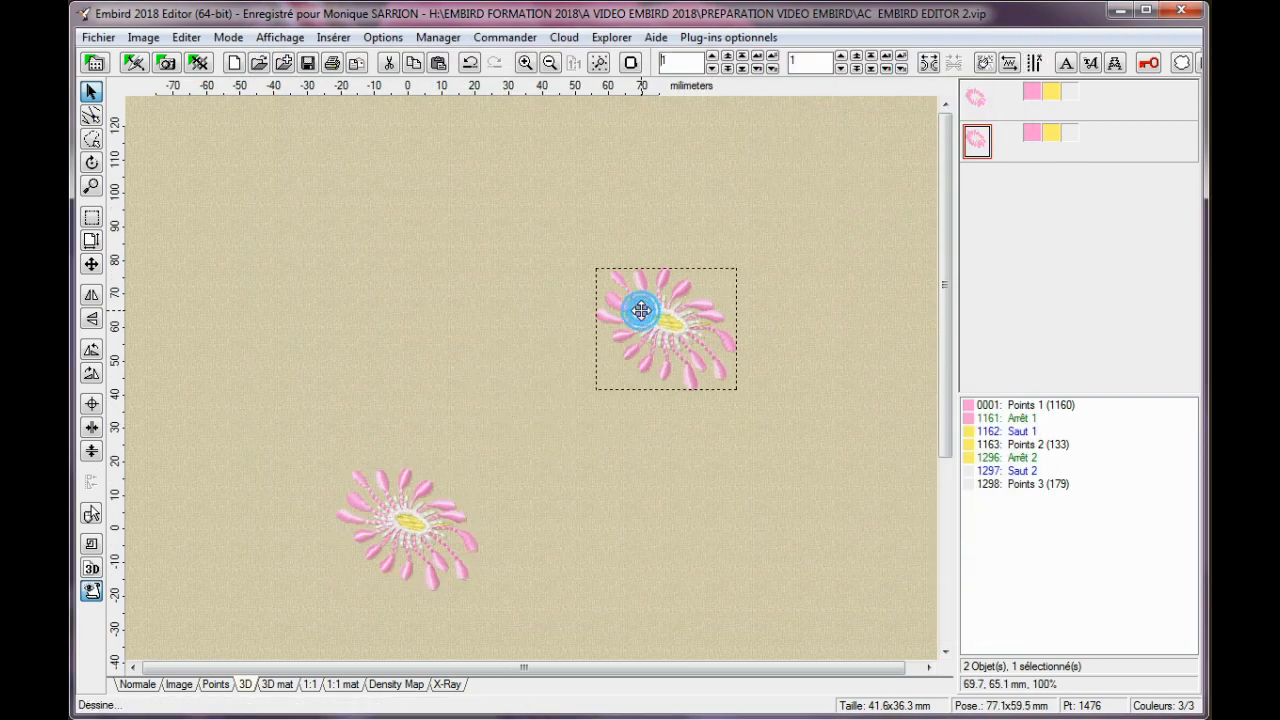
{"action": "left_click_drag", "start_coordinate": [653, 305], "coordinate": [816, 166]}
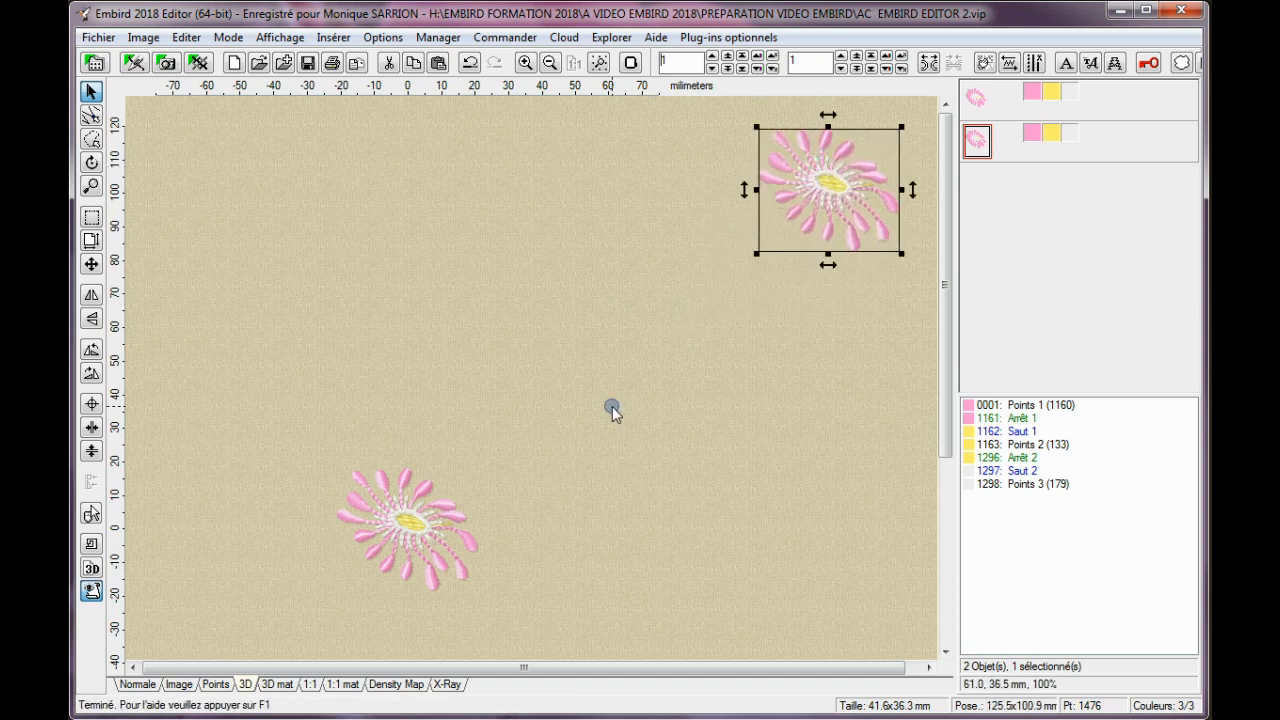
{"action": "left_click", "coordinate": [414, 512]}
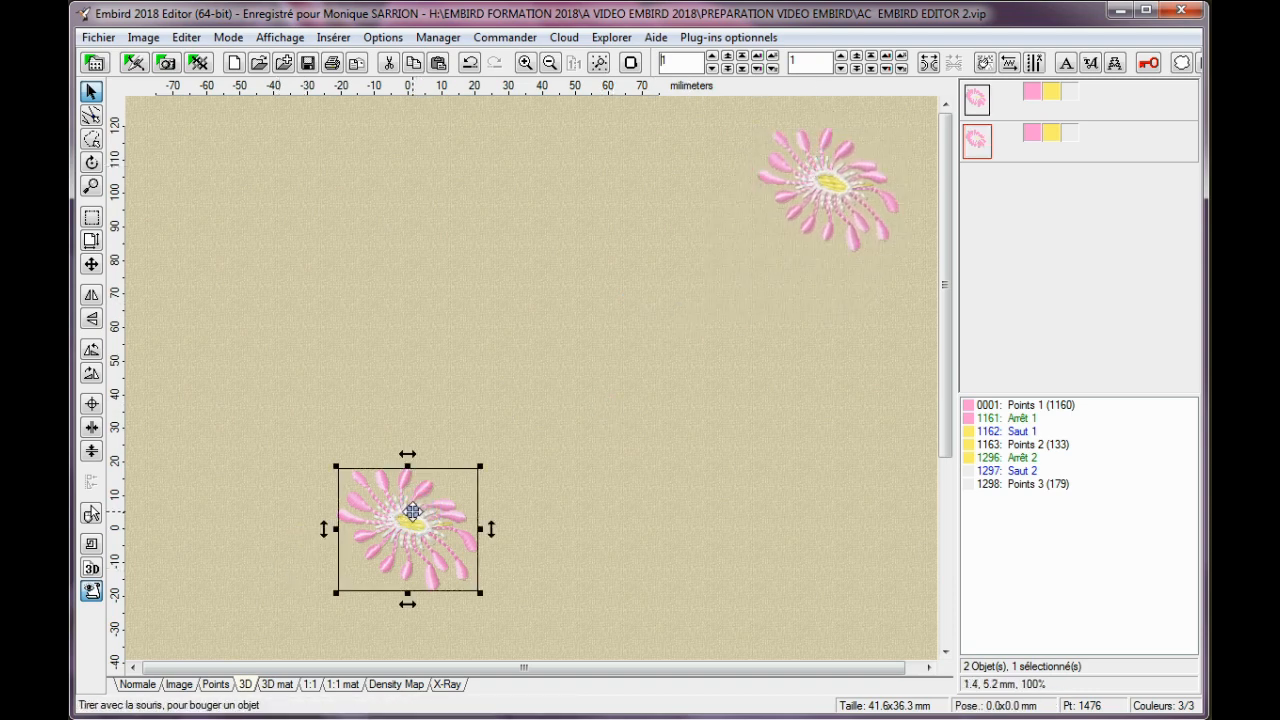
{"action": "left_click_drag", "start_coordinate": [414, 508], "coordinate": [494, 326]}
{"action": "left_click", "coordinate": [490, 335]}
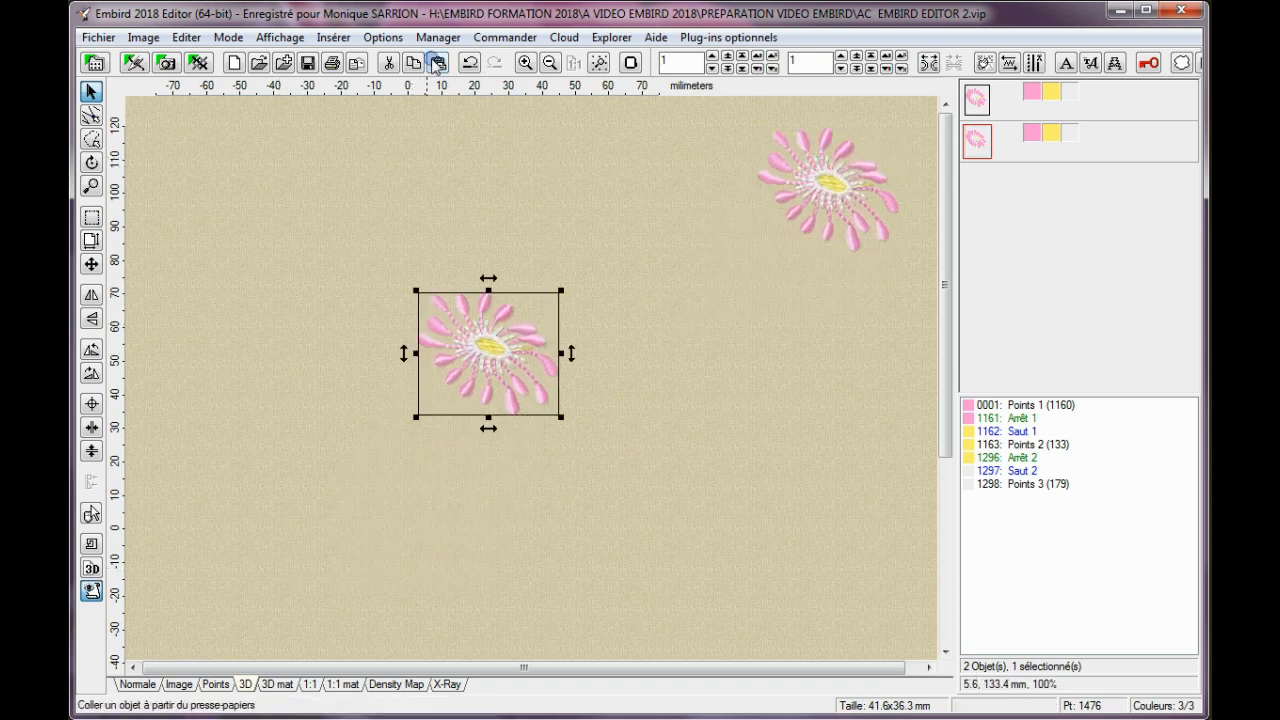
Step: Repeat the flower automatically in a standard circle of 6 with a 20.0 mm distance, and move the resulting ring up
{"action": "left_click", "coordinate": [188, 38]}
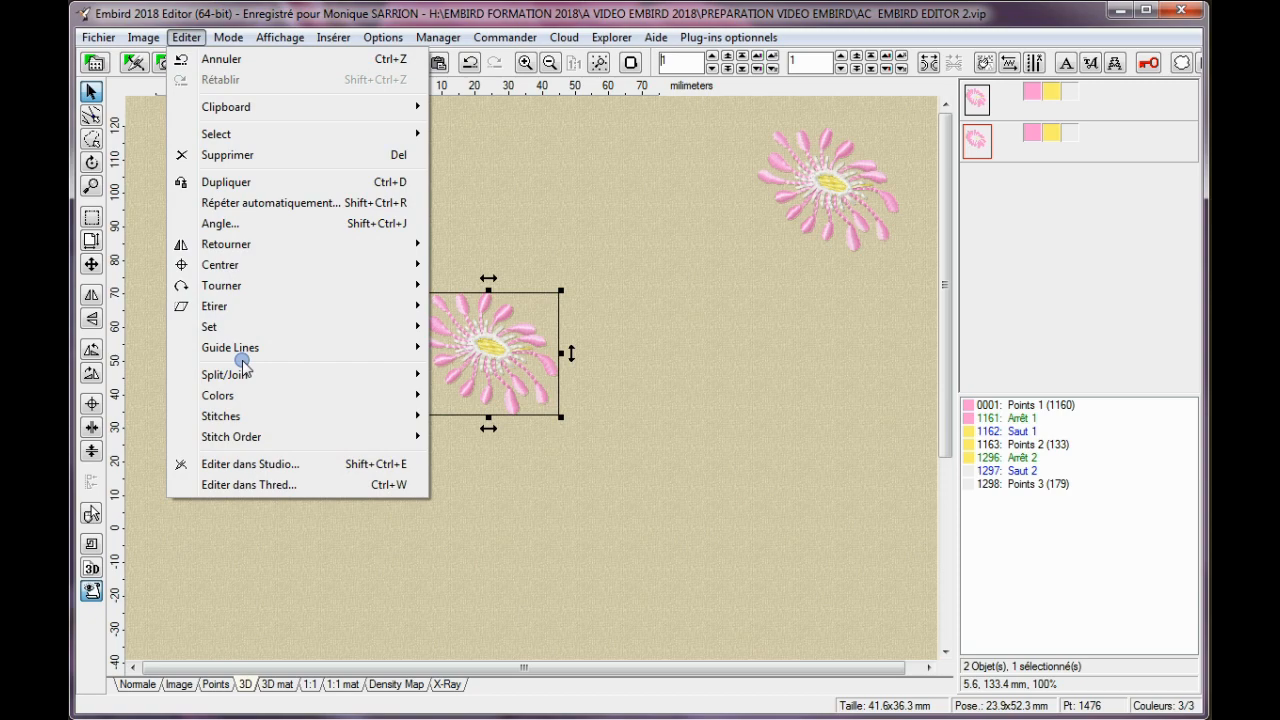
{"action": "left_click", "coordinate": [256, 204]}
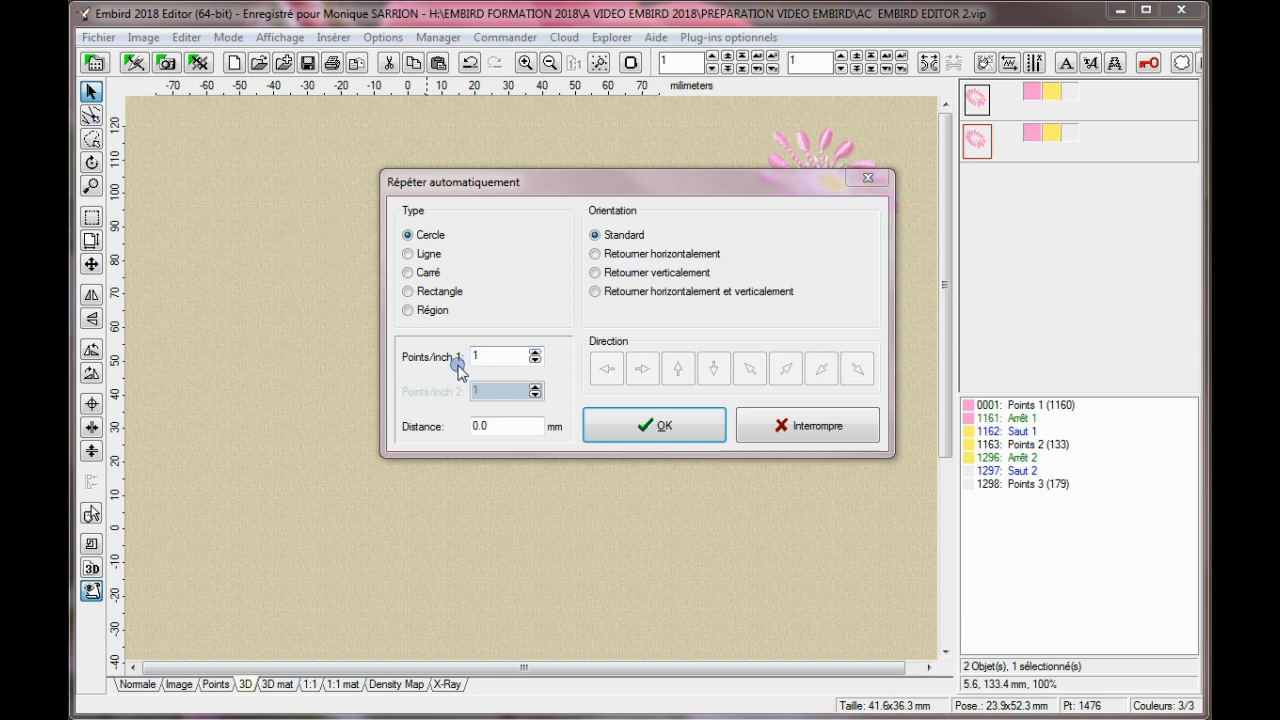
{"action": "left_click", "coordinate": [535, 354]}
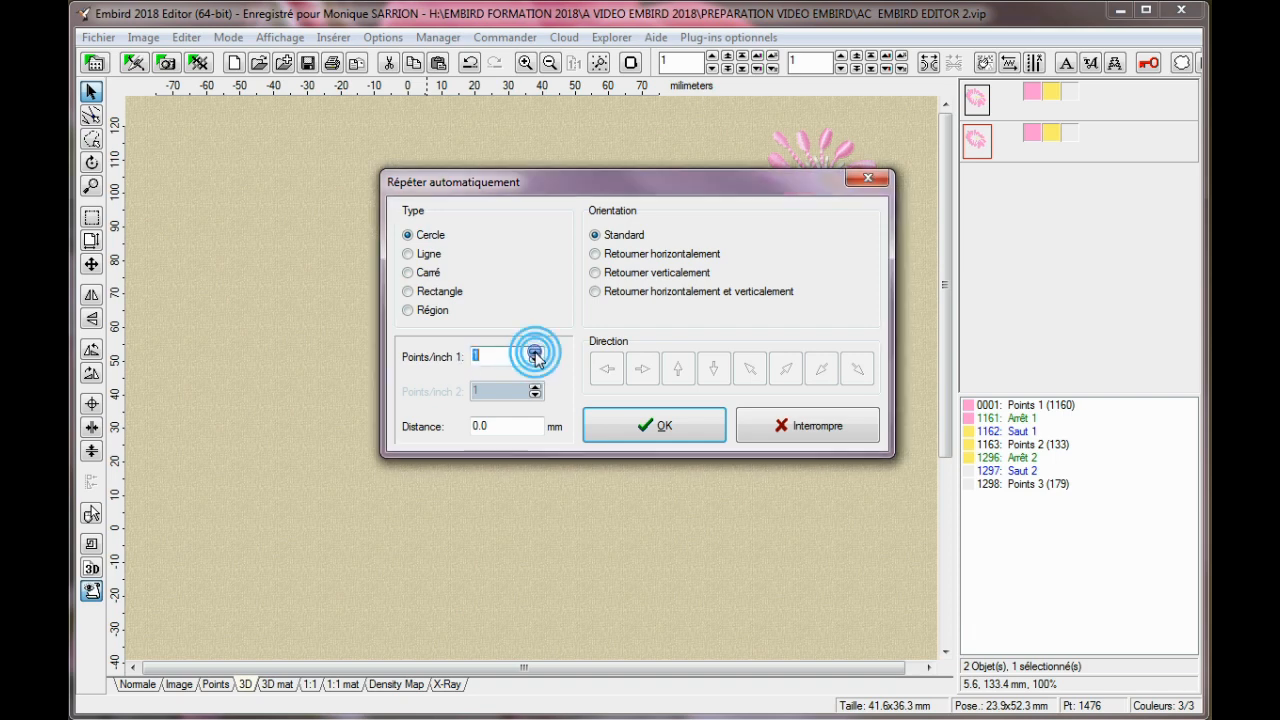
{"action": "left_click", "coordinate": [535, 354]}
{"action": "left_click", "coordinate": [535, 354]}
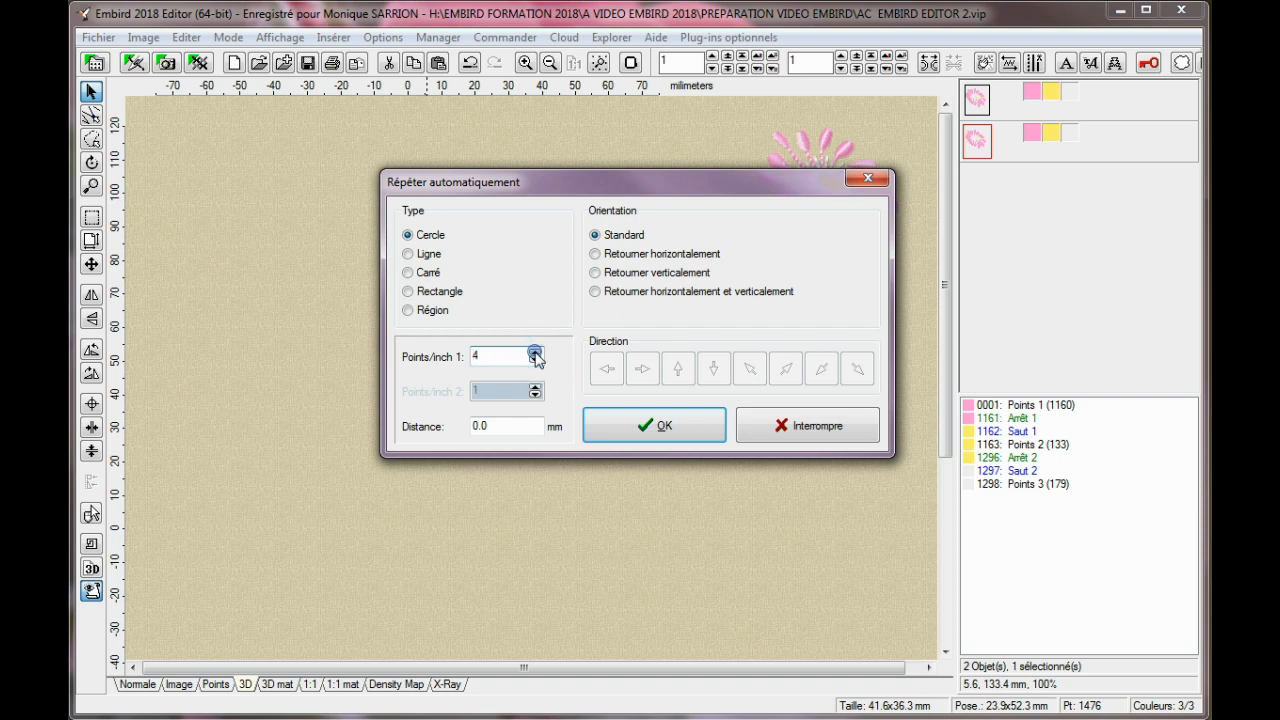
{"action": "left_click", "coordinate": [535, 354]}
{"action": "left_click", "coordinate": [535, 354]}
{"action": "left_click_drag", "start_coordinate": [473, 425], "coordinate": [481, 426]}
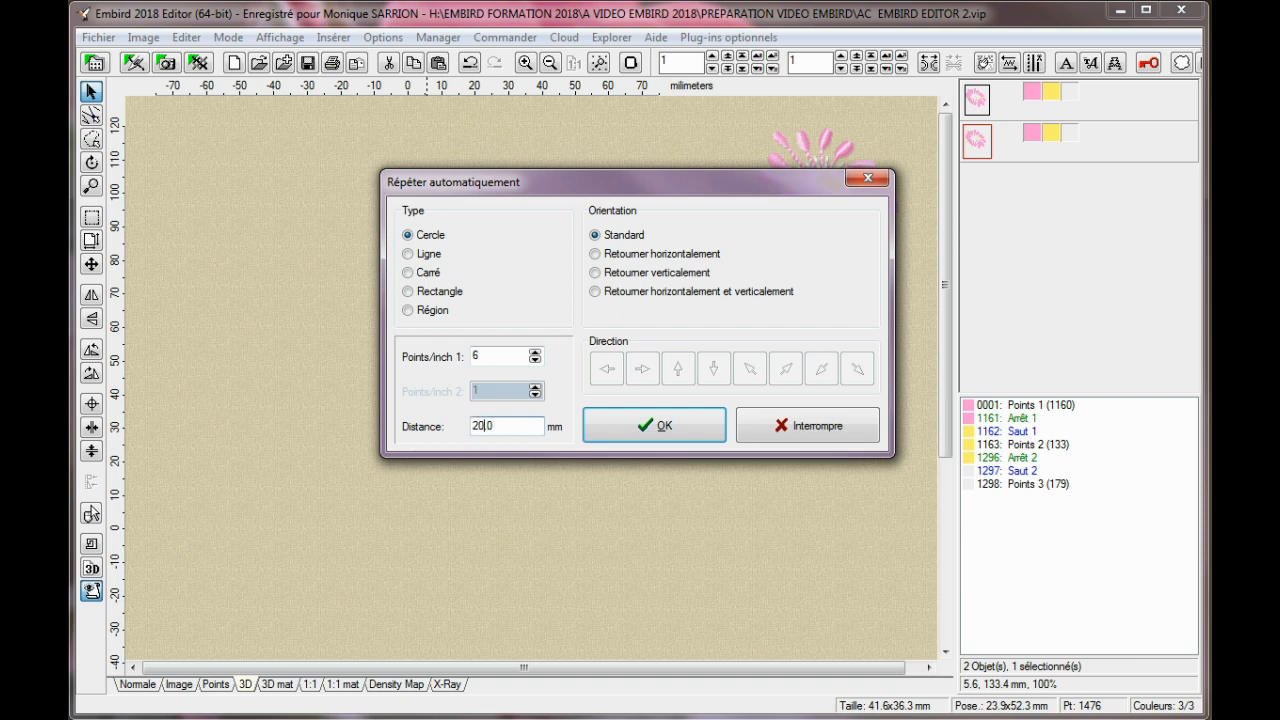
{"action": "left_click", "coordinate": [669, 427]}
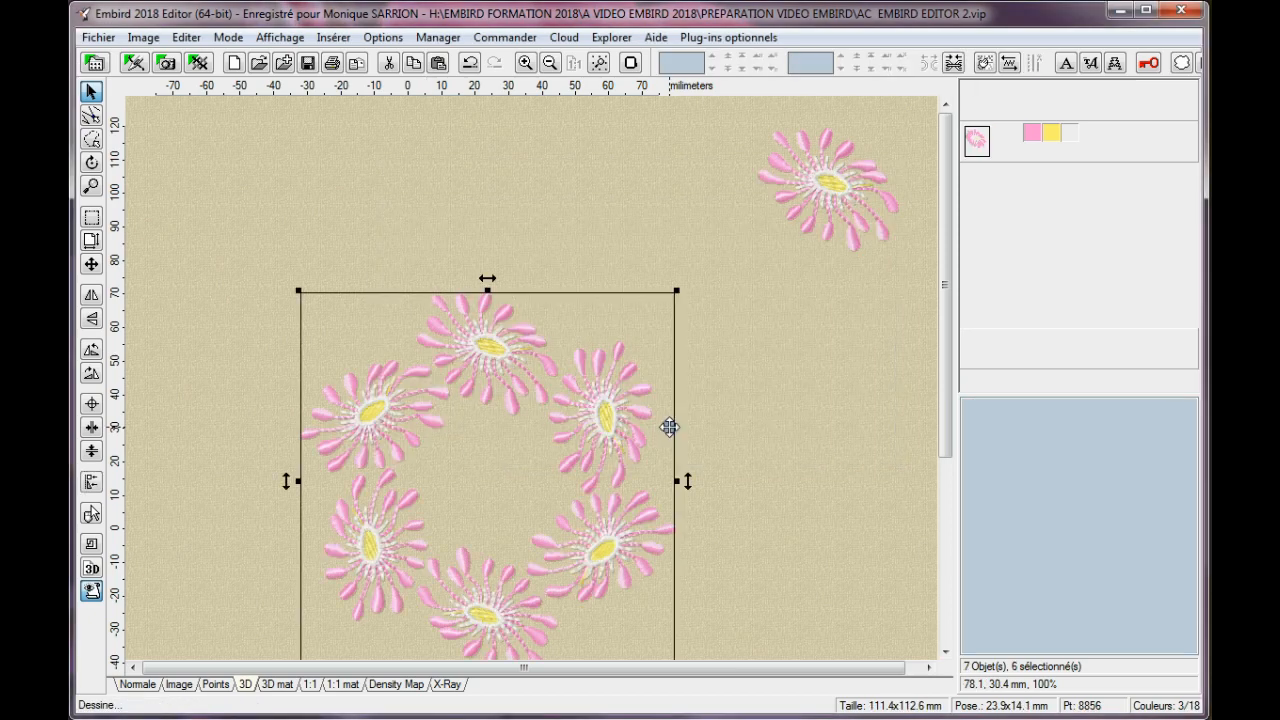
{"action": "left_click", "coordinate": [482, 467]}
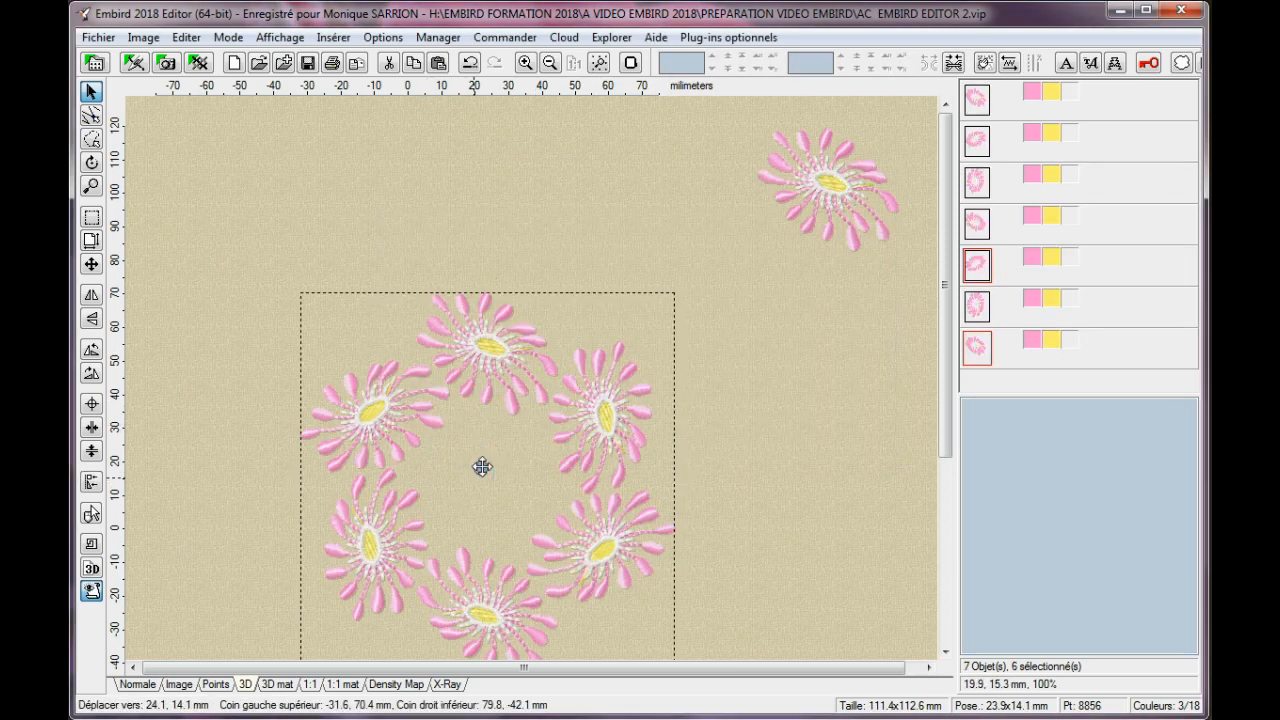
{"action": "left_click_drag", "start_coordinate": [482, 467], "coordinate": [508, 366]}
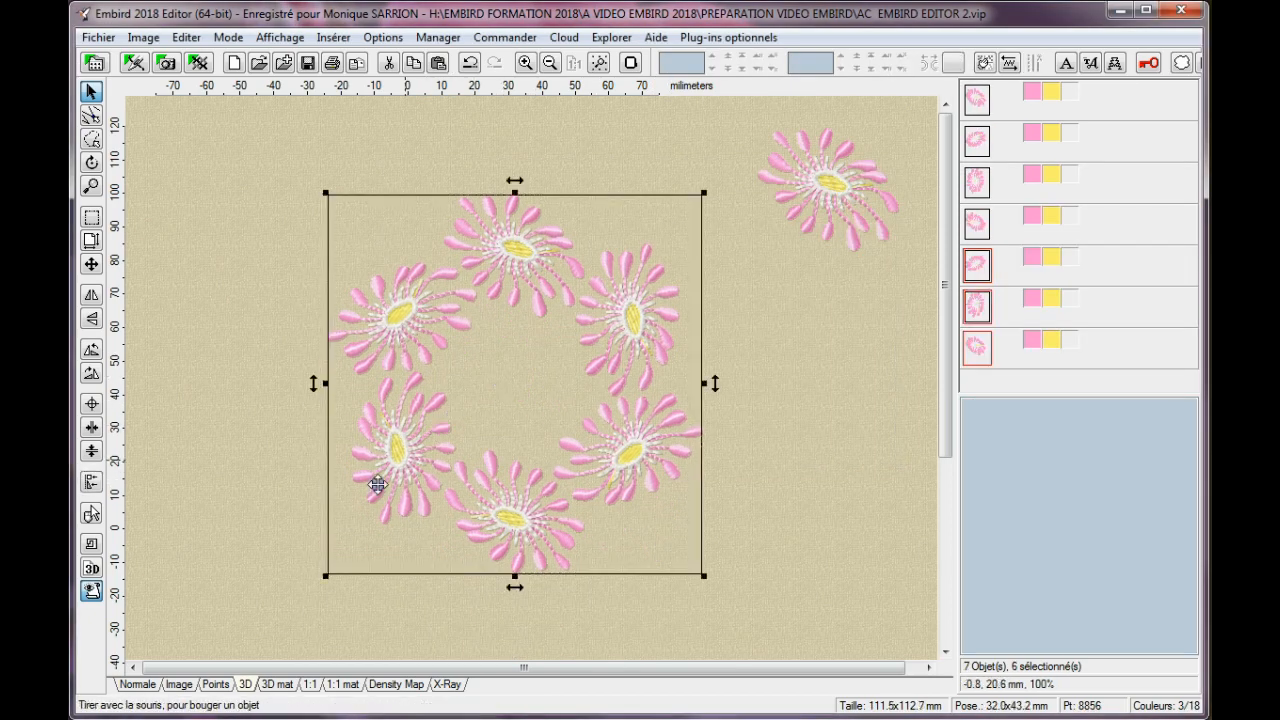
Step: Centre the six-flower ring in the hoop in normal view and join its flowers into one object
{"action": "left_click", "coordinate": [142, 680]}
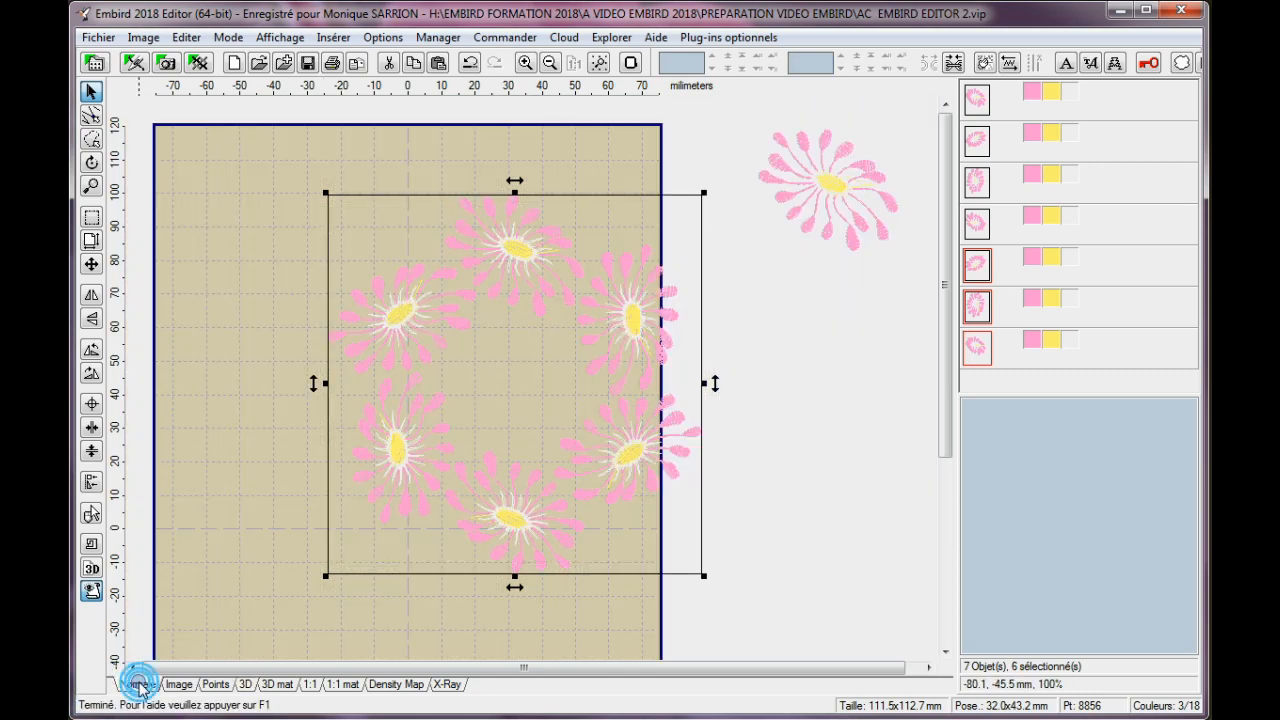
{"action": "left_click", "coordinate": [92, 404]}
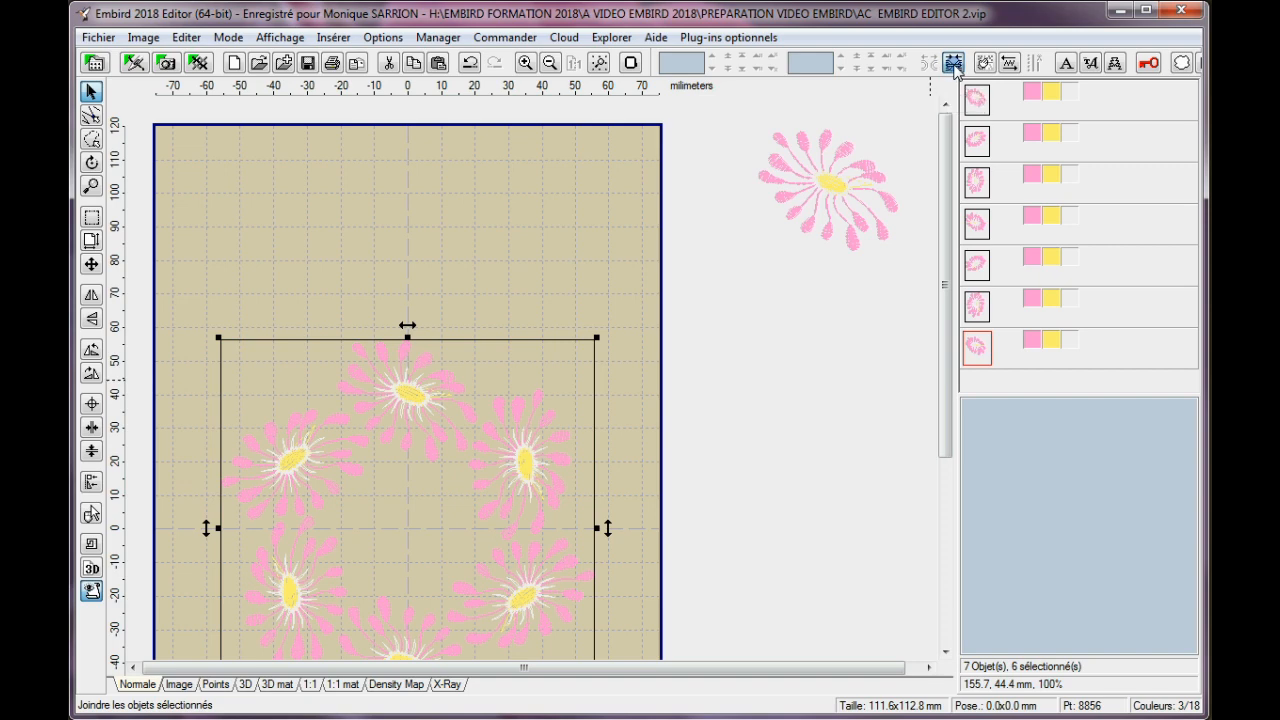
{"action": "left_click", "coordinate": [953, 64]}
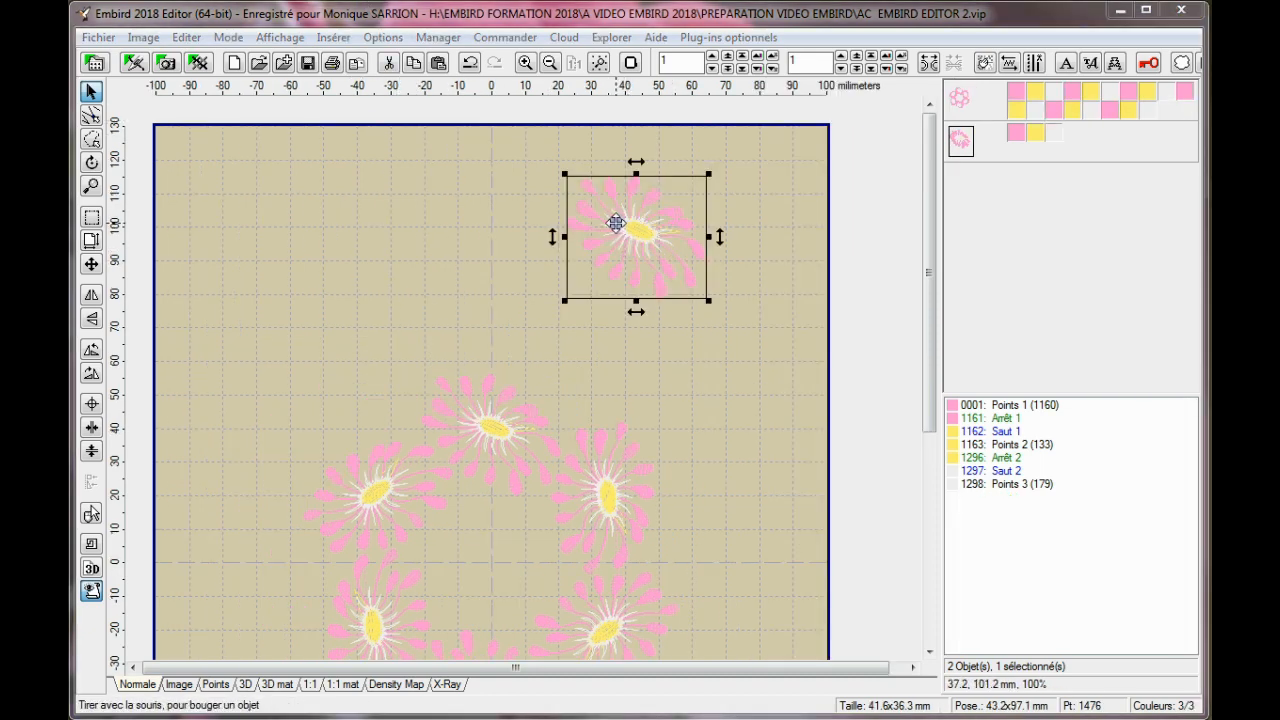
Step: Repeat the separate copied flower automatically in a circle of 10 with standard orientation and a 60.0 mm distance
{"action": "left_click", "coordinate": [186, 38]}
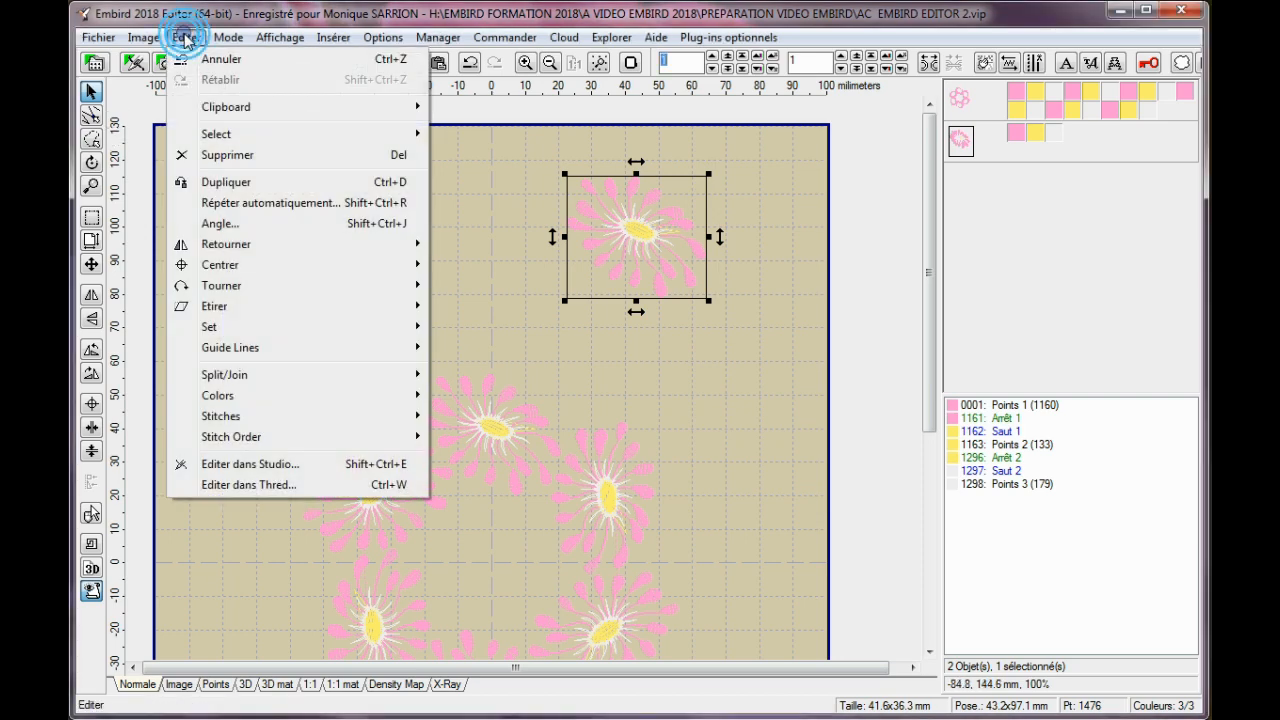
{"action": "left_click", "coordinate": [278, 205]}
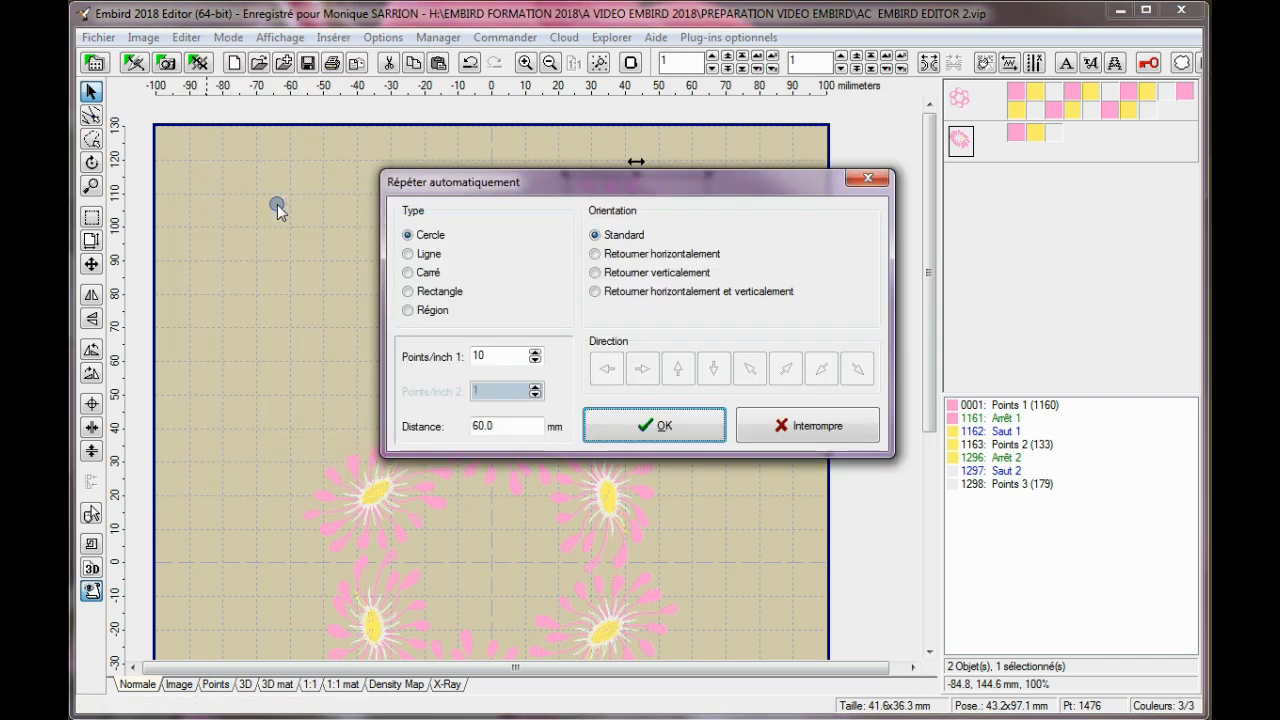
{"action": "left_click", "coordinate": [479, 362]}
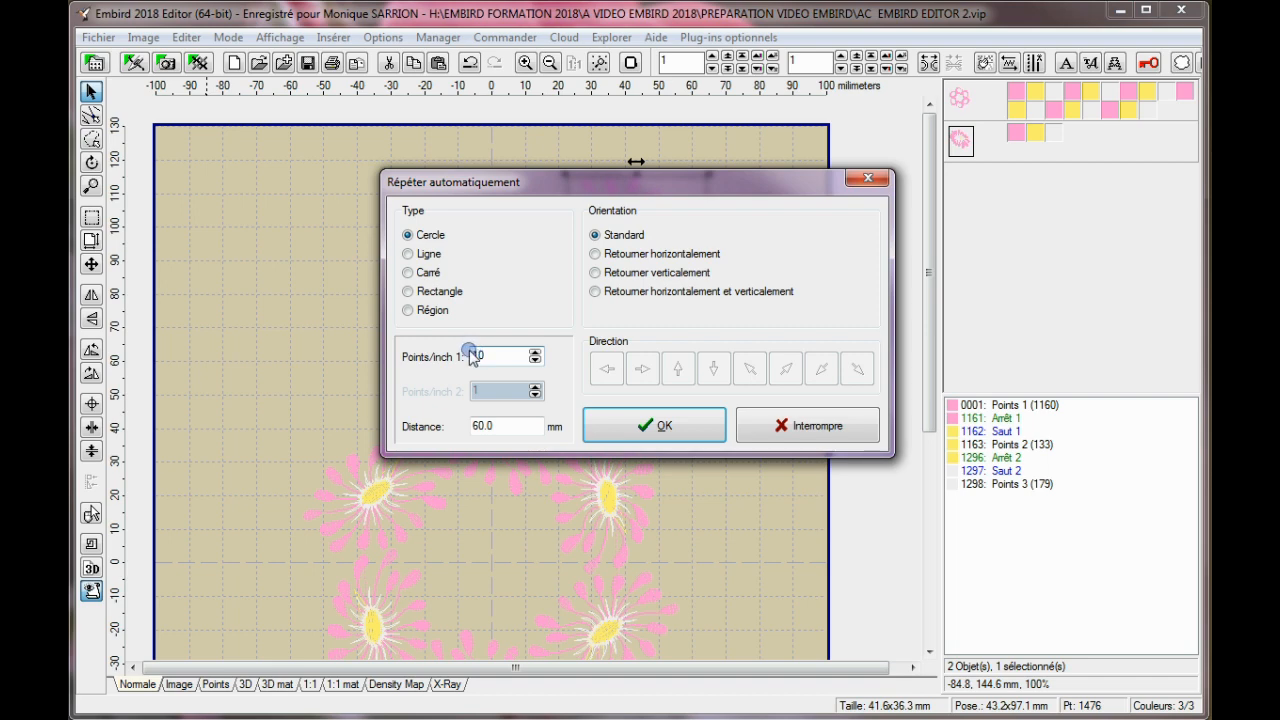
{"action": "left_click", "coordinate": [491, 425]}
{"action": "left_click", "coordinate": [474, 425]}
{"action": "left_click", "coordinate": [654, 437]}
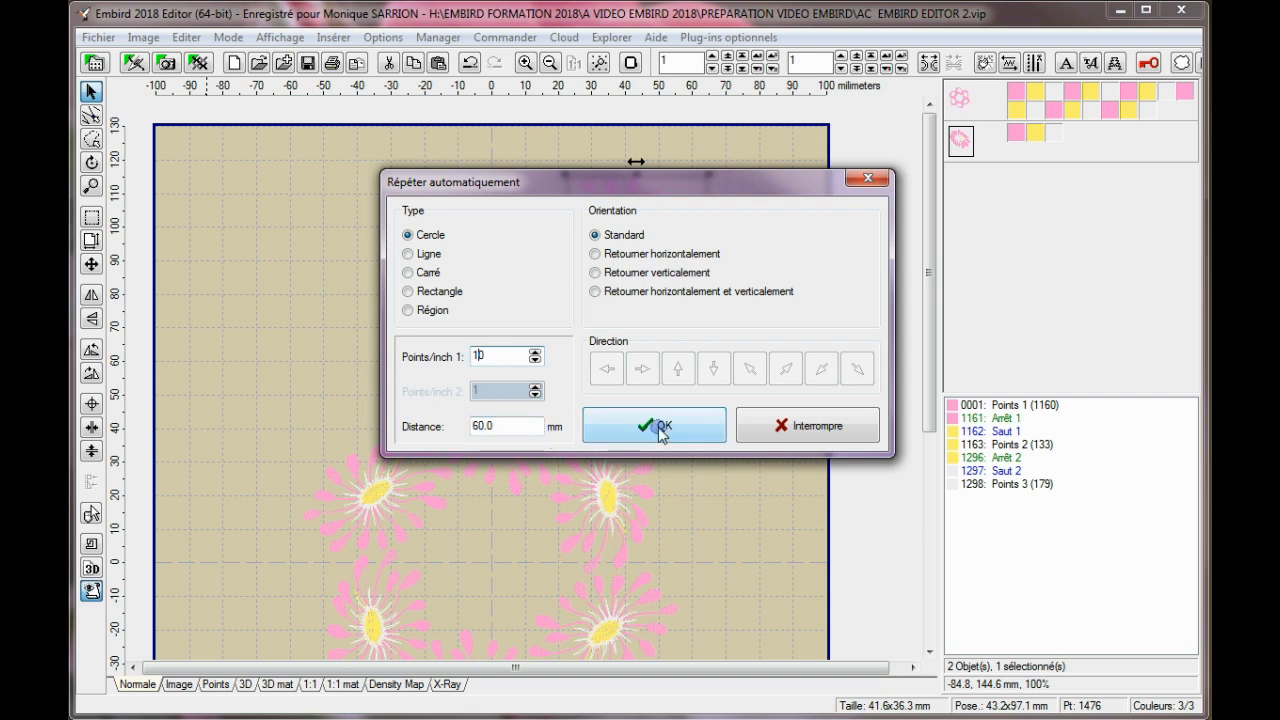
{"action": "left_click", "coordinate": [658, 427]}
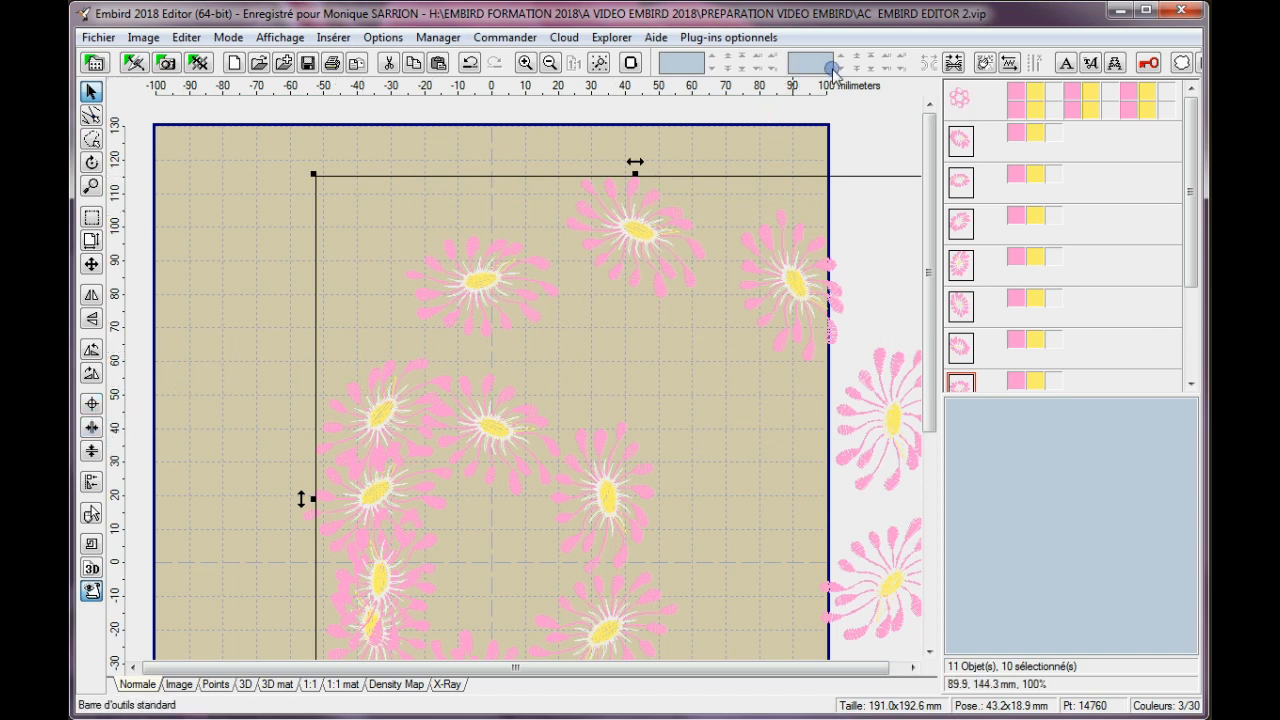
Step: Join the ten repeated flowers into one object and centre this outer ring in the hoop
{"action": "left_click", "coordinate": [954, 63]}
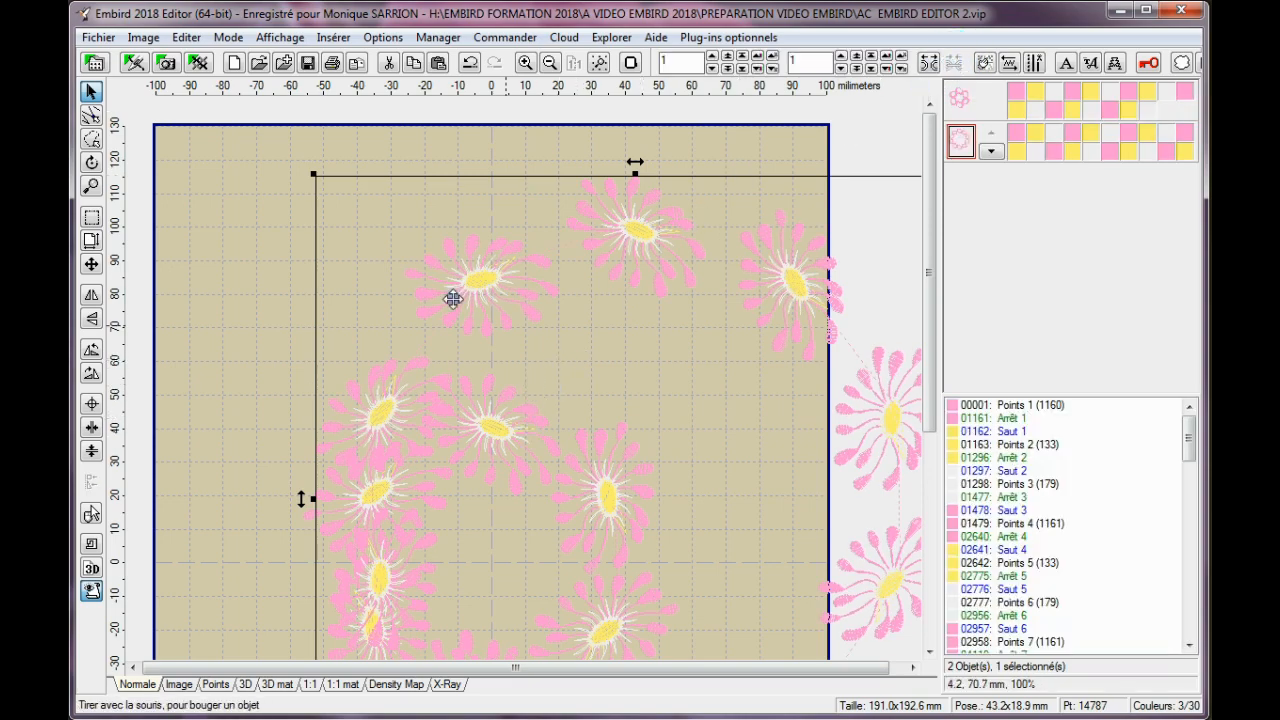
{"action": "left_click", "coordinate": [92, 403]}
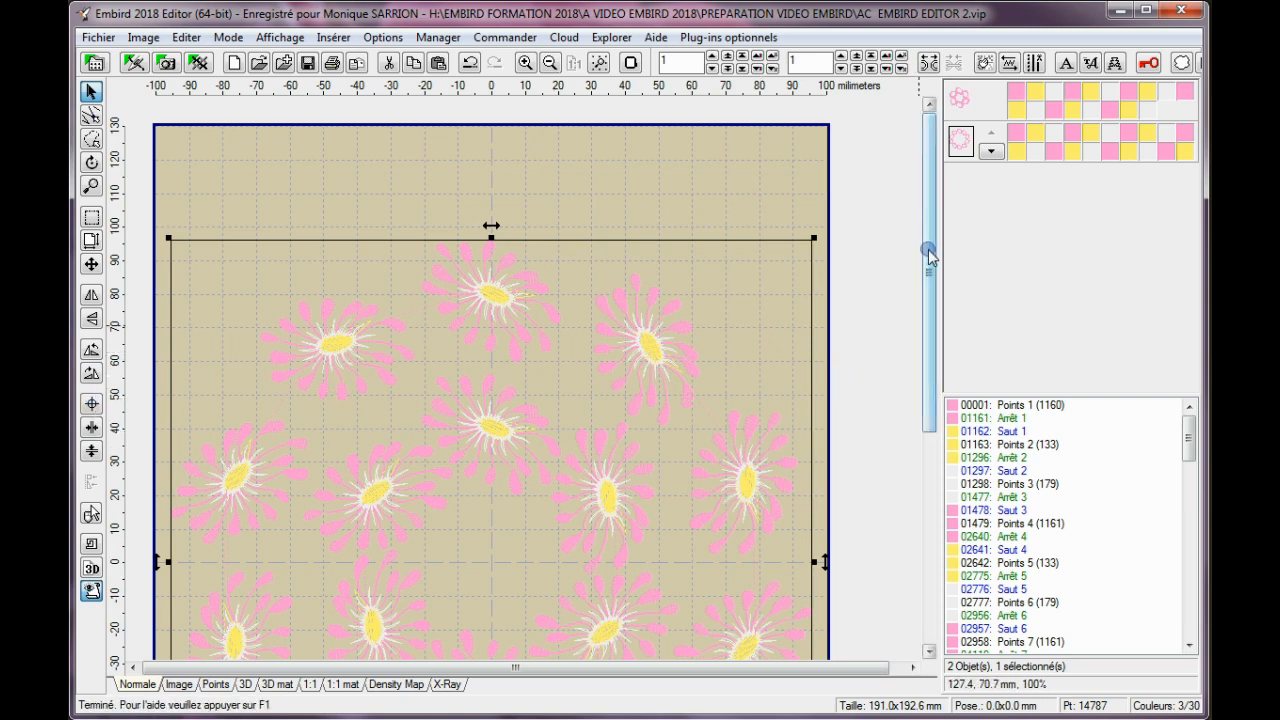
{"action": "left_click_drag", "start_coordinate": [929, 255], "coordinate": [928, 333]}
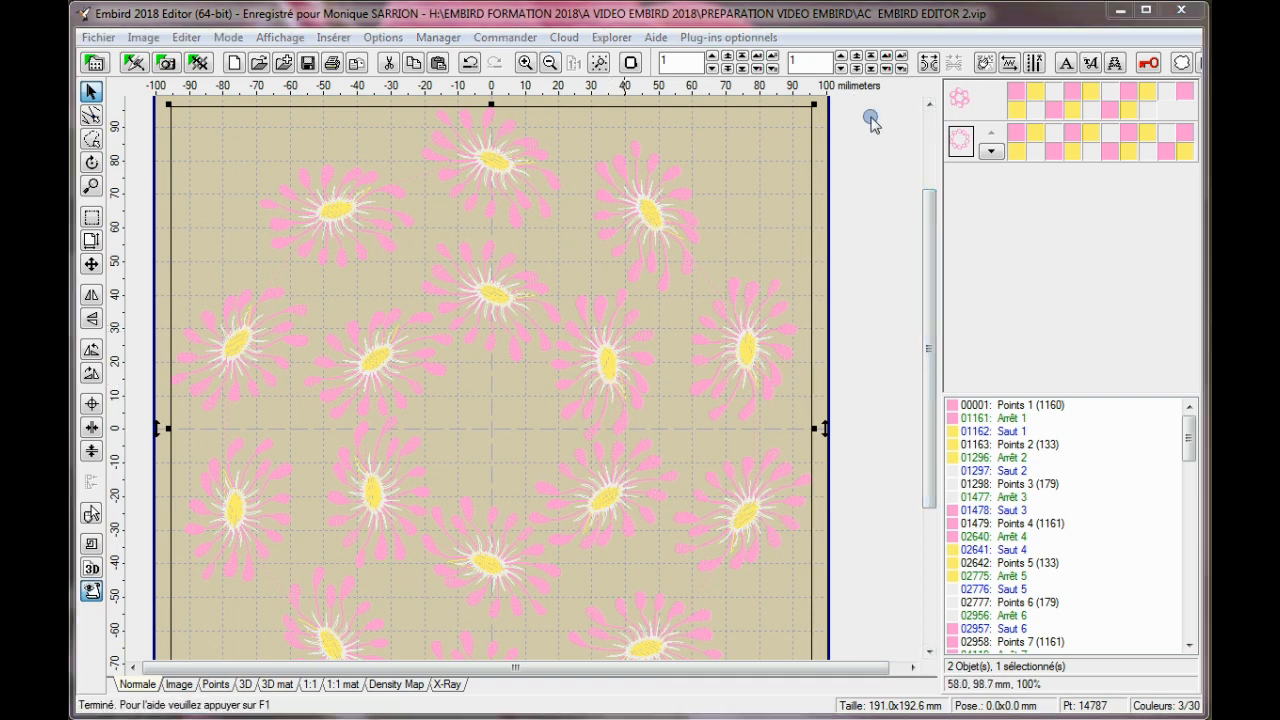
Step: Sort the colours of the inner ring and of the outer ring automatically, each with a maximal difference of 0
{"action": "left_click", "coordinate": [961, 100]}
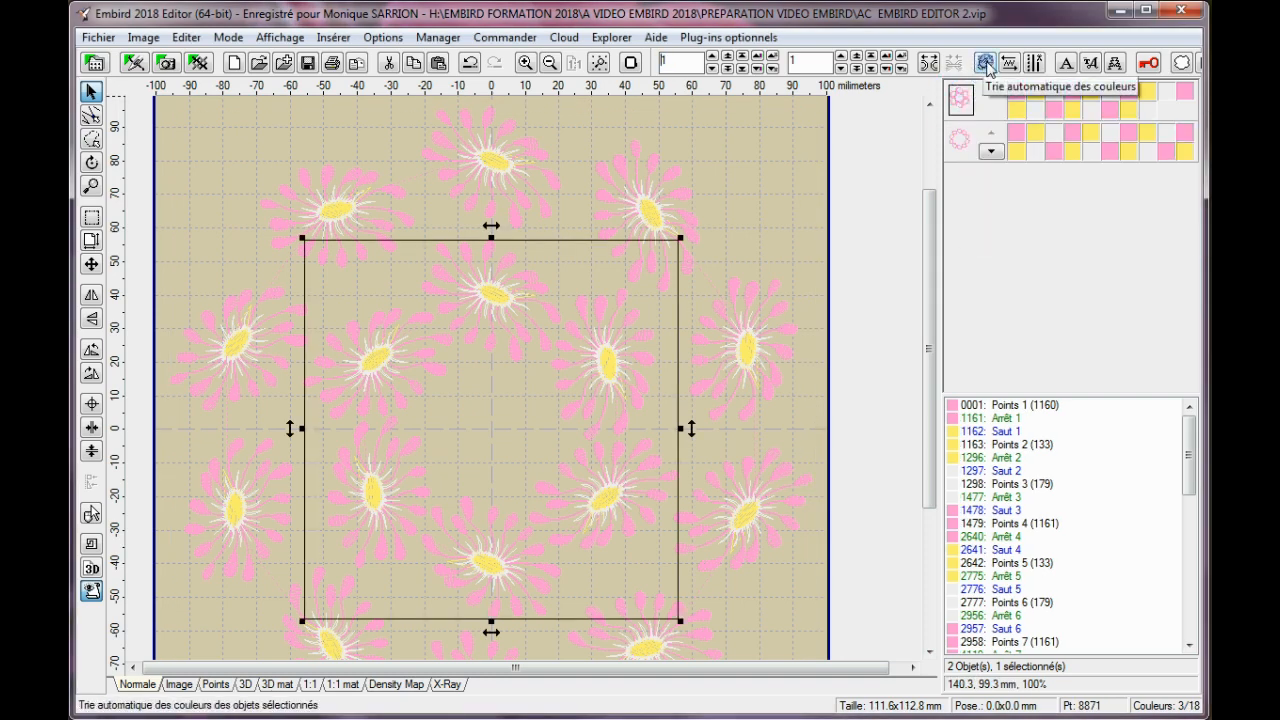
{"action": "left_click", "coordinate": [986, 64]}
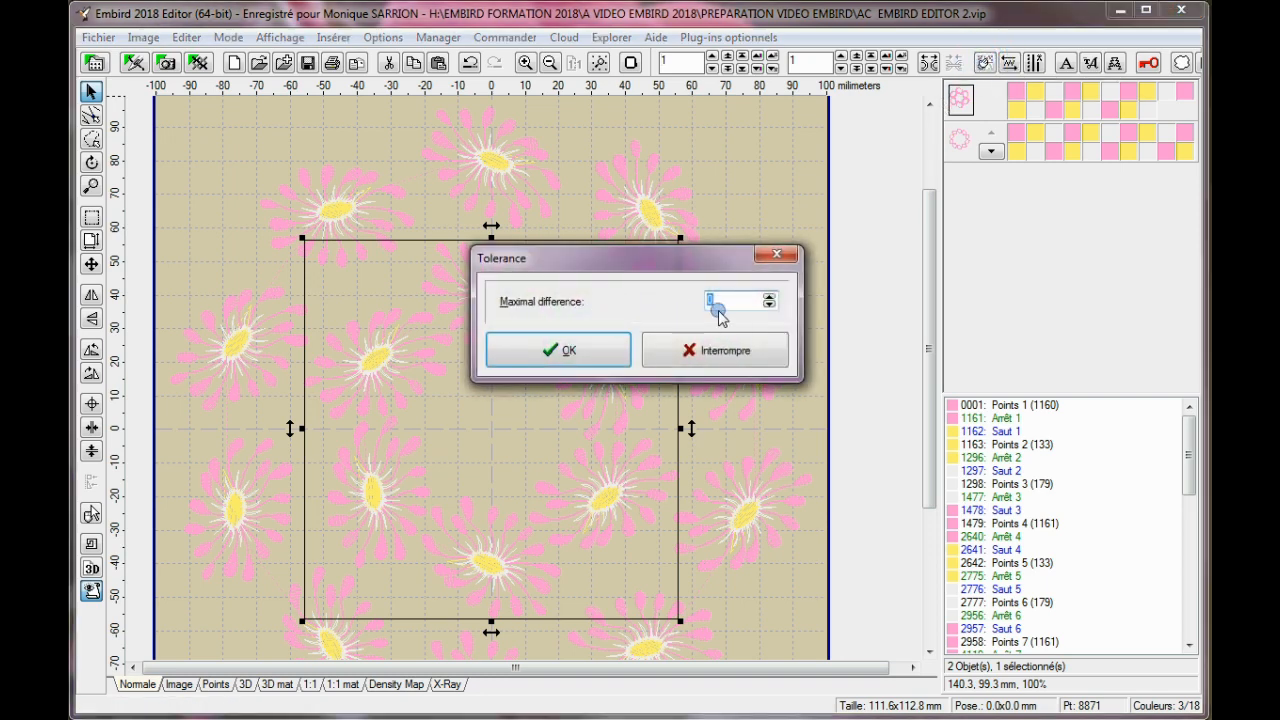
{"action": "left_click", "coordinate": [565, 350]}
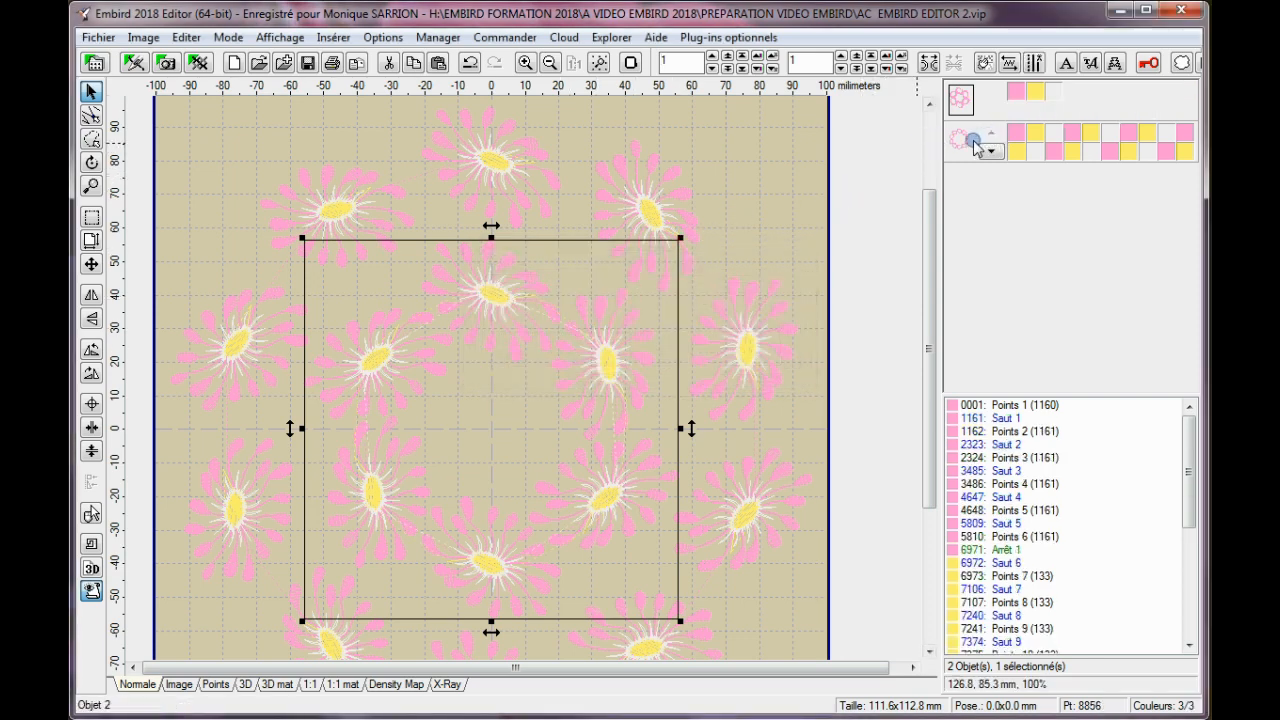
{"action": "mouse_move", "coordinate": [961, 145]}
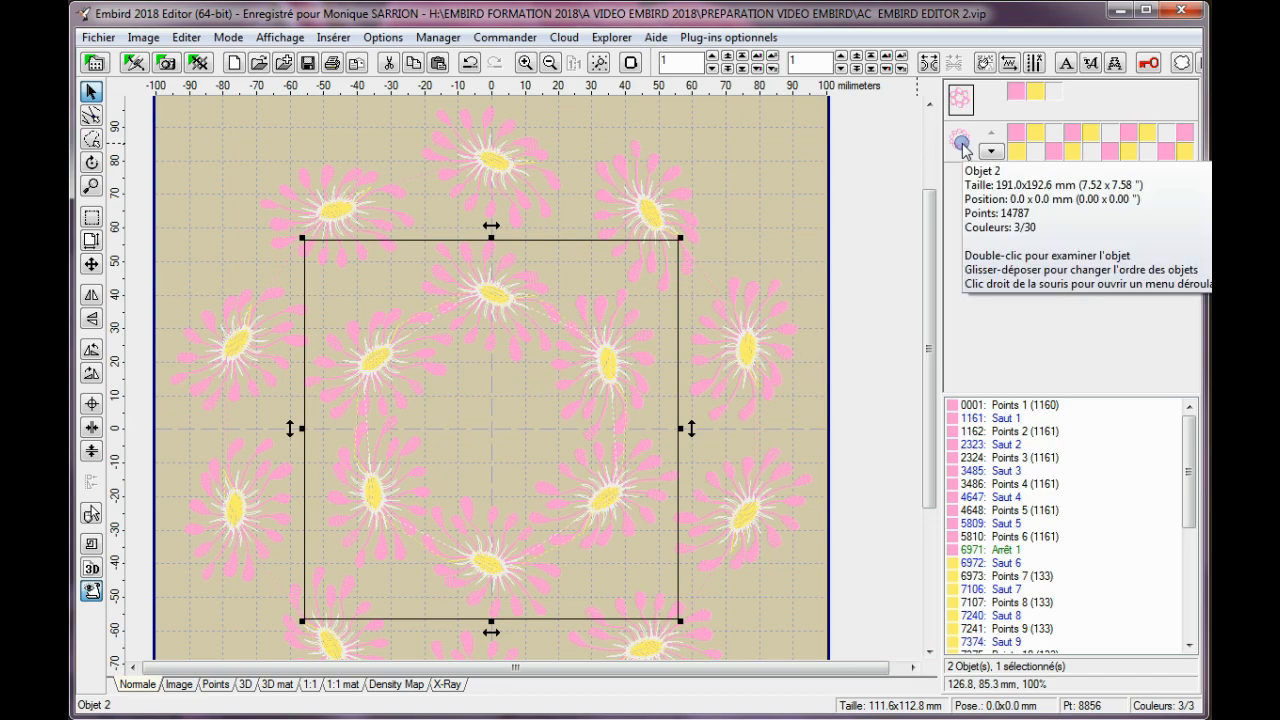
{"action": "left_click", "coordinate": [961, 145]}
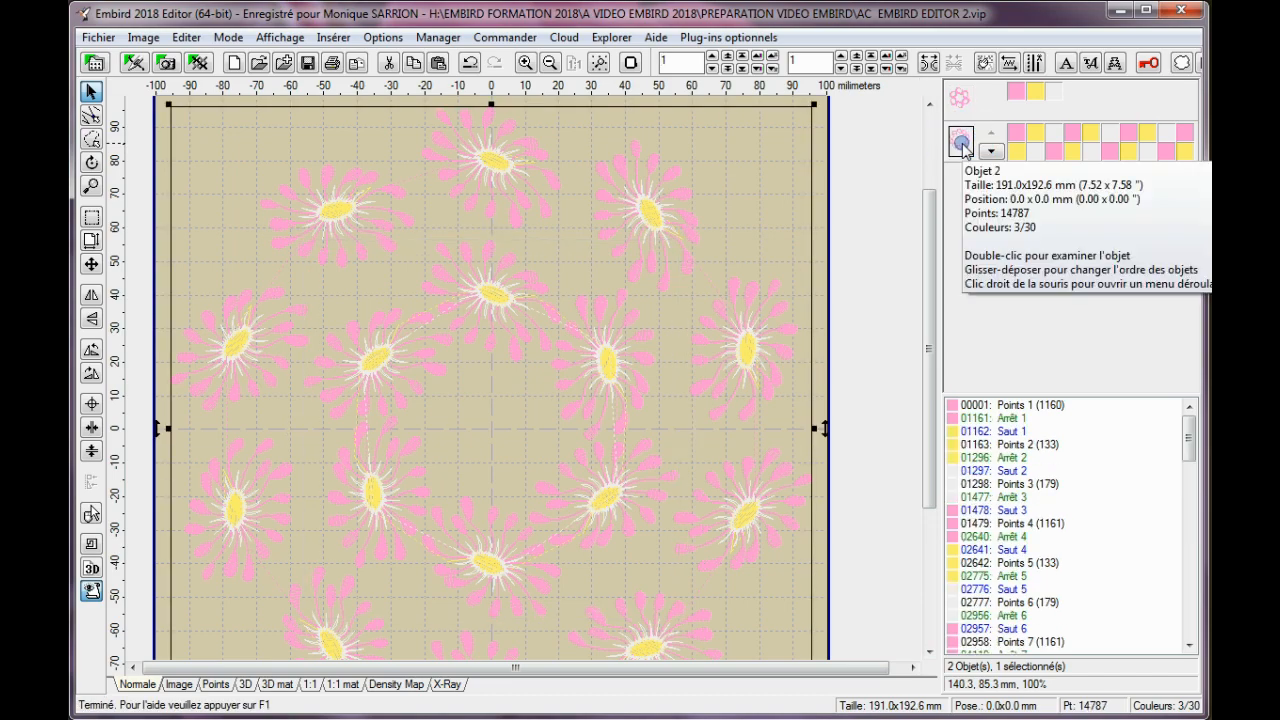
{"action": "left_click", "coordinate": [985, 64]}
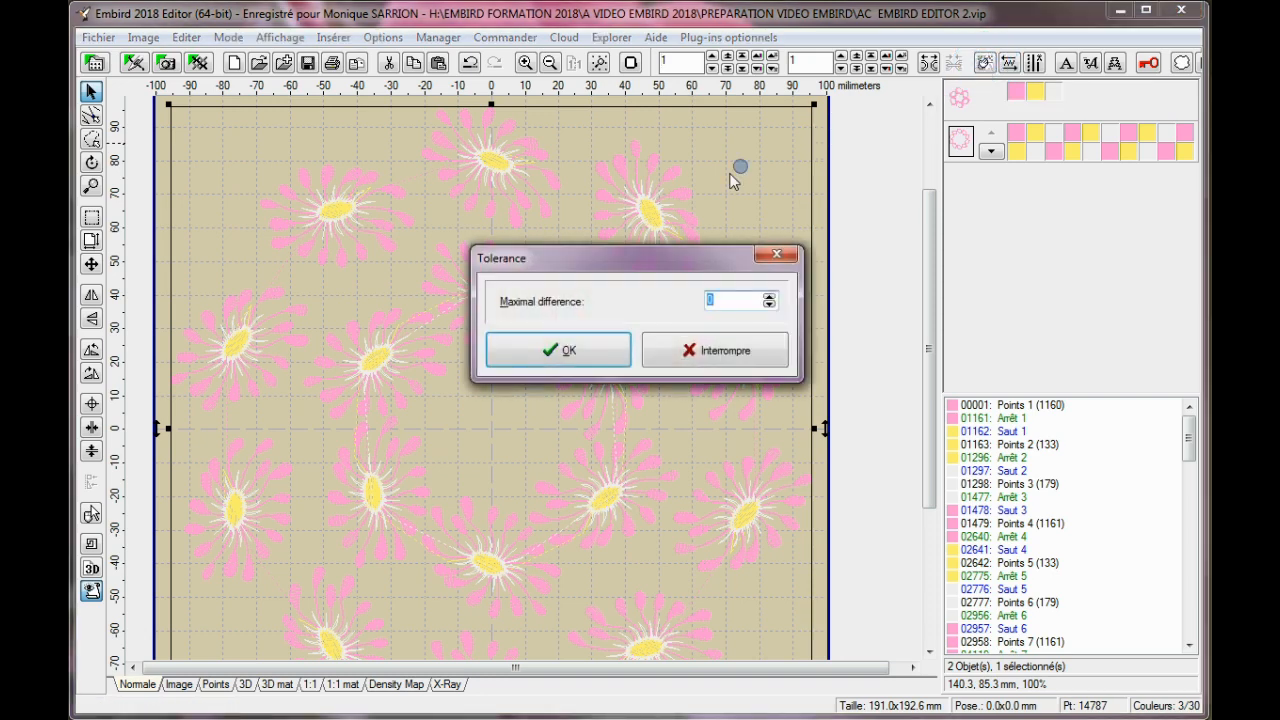
{"action": "left_click", "coordinate": [565, 354]}
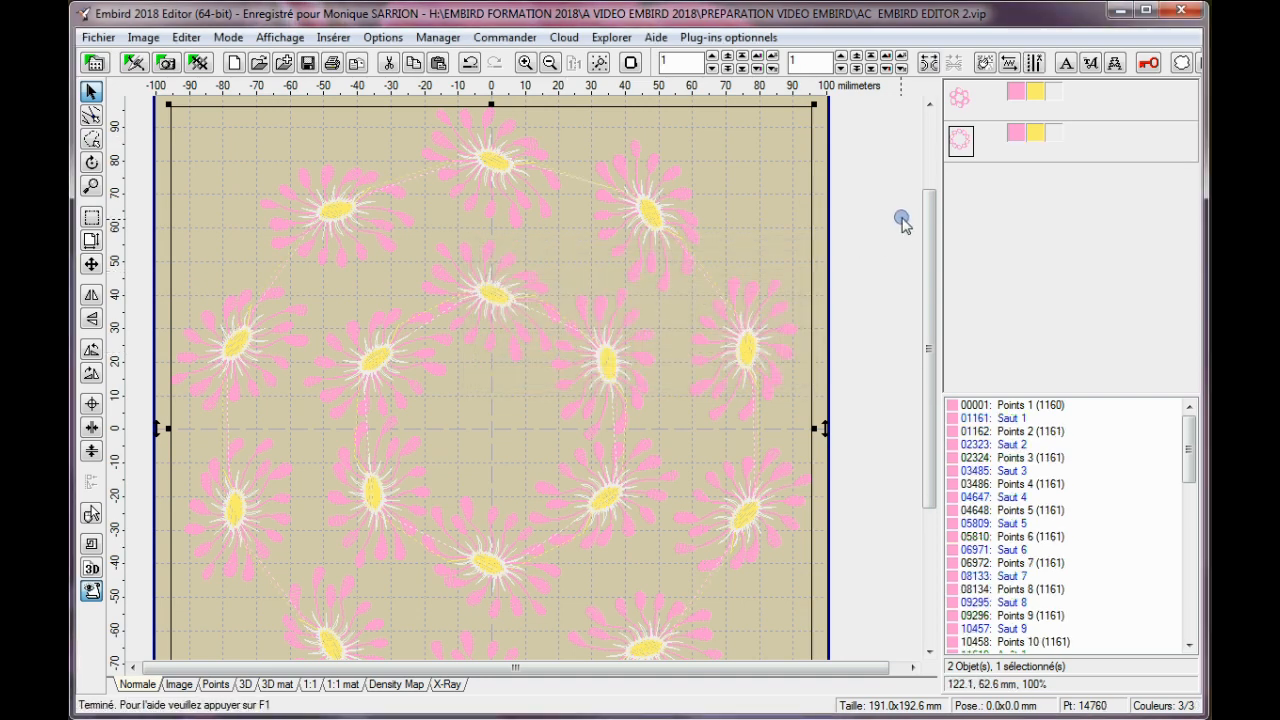
Step: Select both flower rings and join them into a single object
{"action": "left_click", "coordinate": [91, 219]}
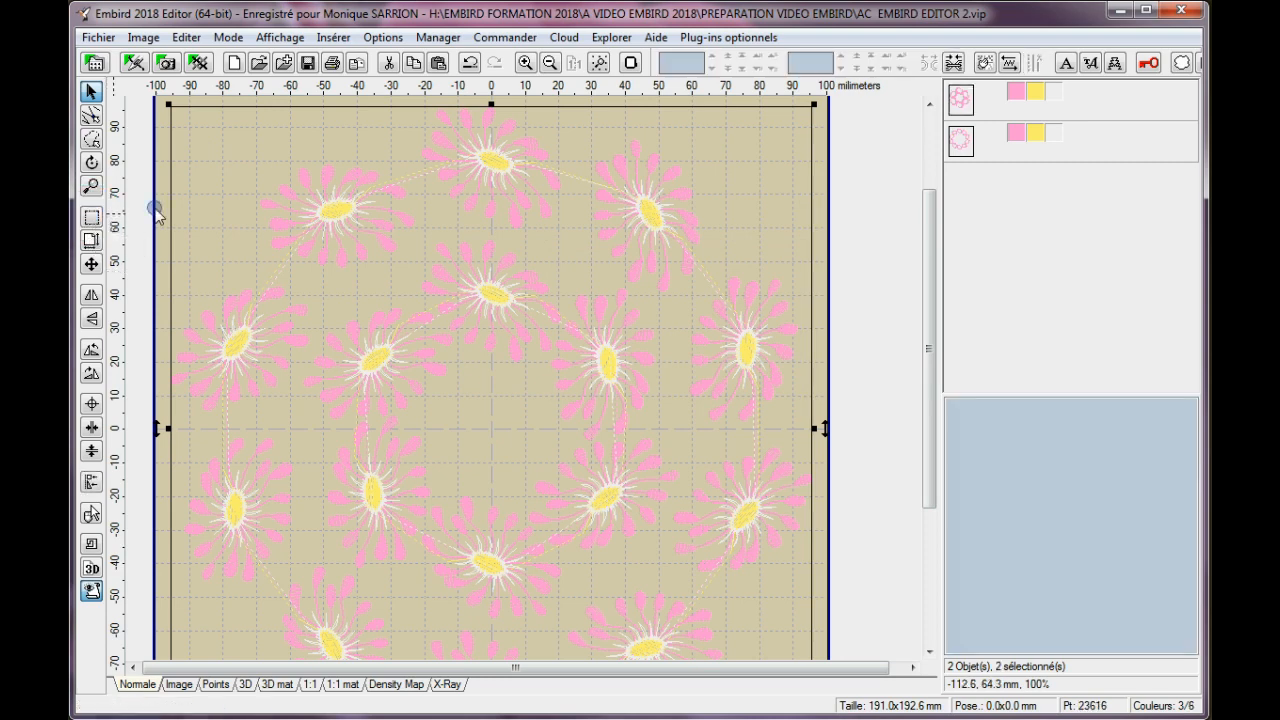
{"action": "left_click", "coordinate": [956, 64]}
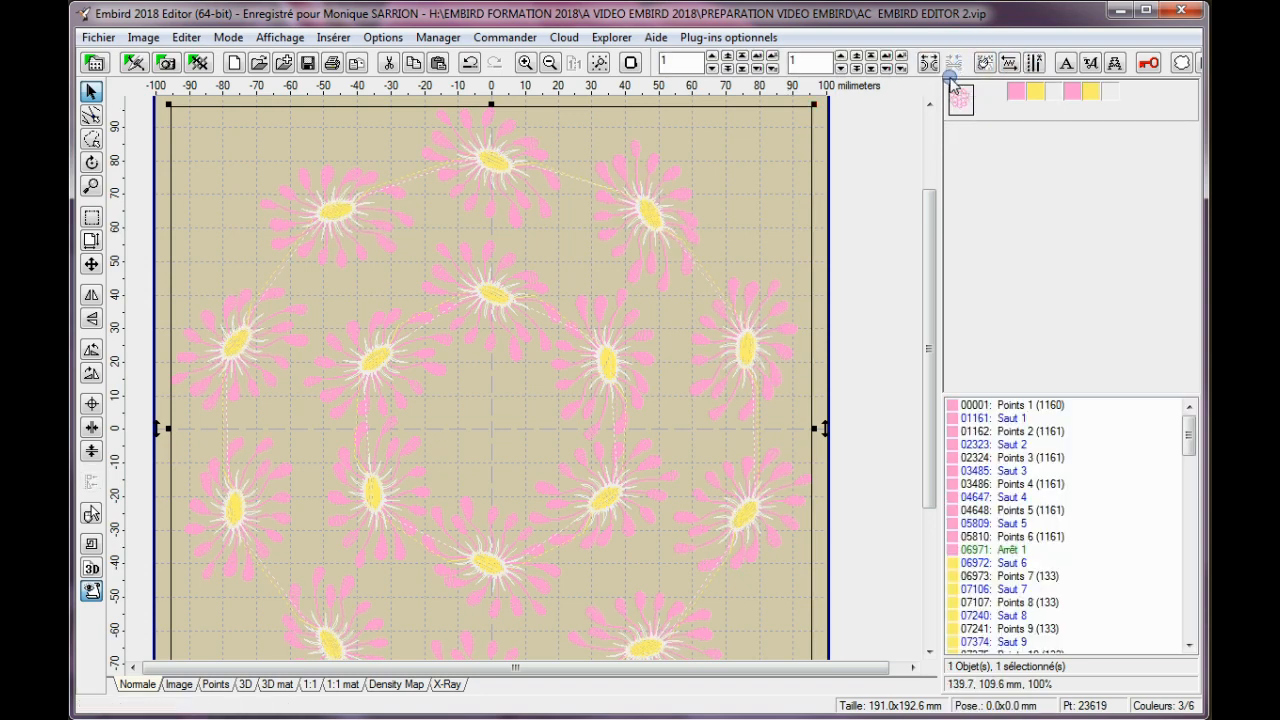
Step: Try an automatic colour sort of the joined design with a maximal difference of 0, and undo it
{"action": "mouse_move", "coordinate": [1079, 95]}
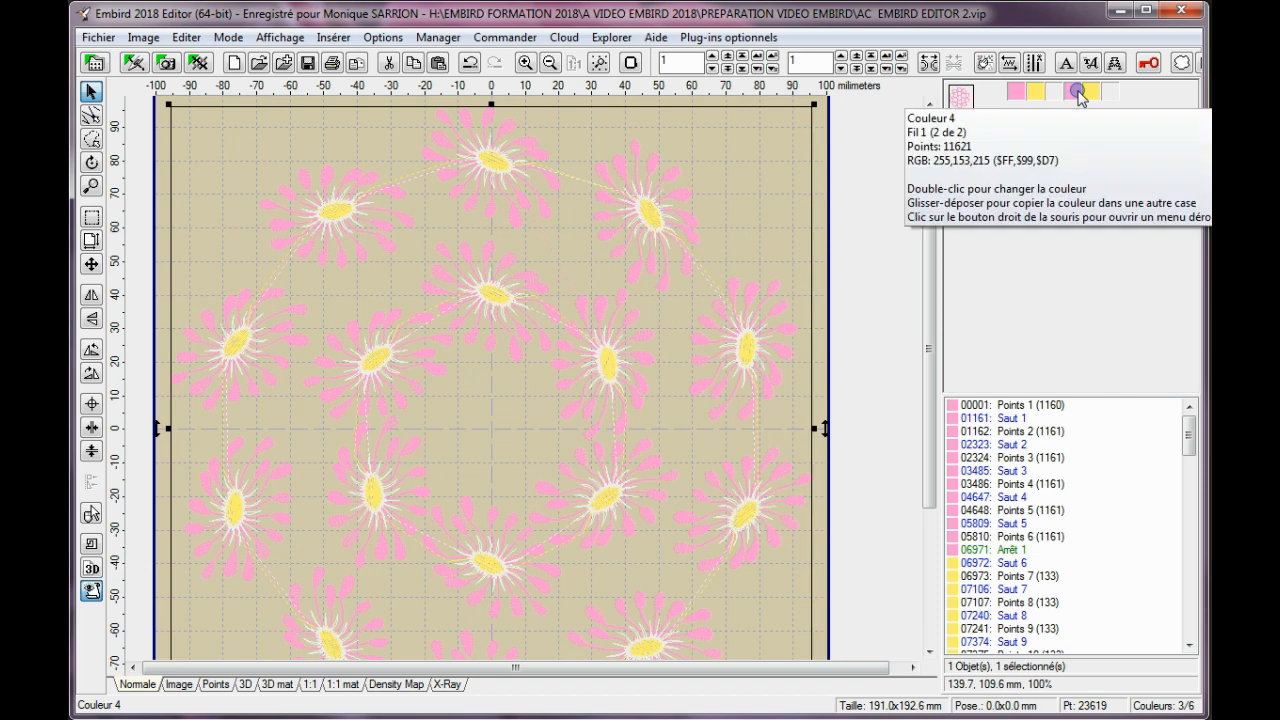
{"action": "left_click", "coordinate": [986, 64]}
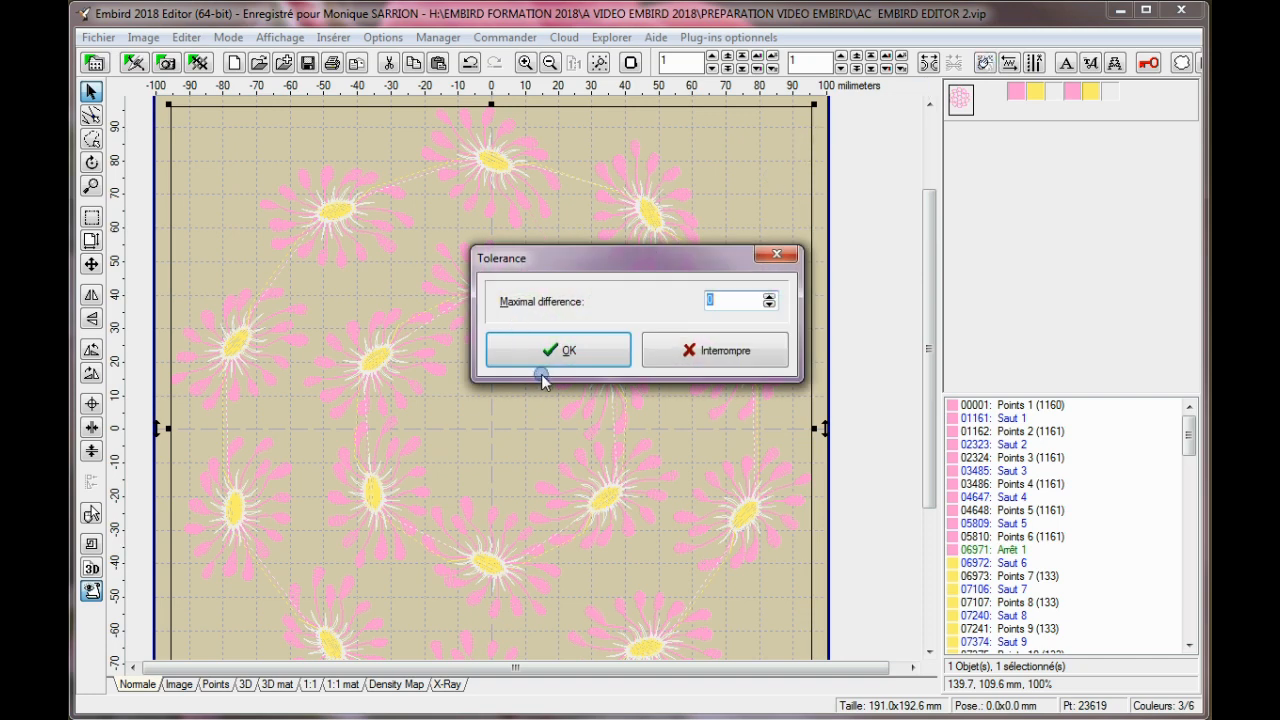
{"action": "left_click", "coordinate": [566, 354]}
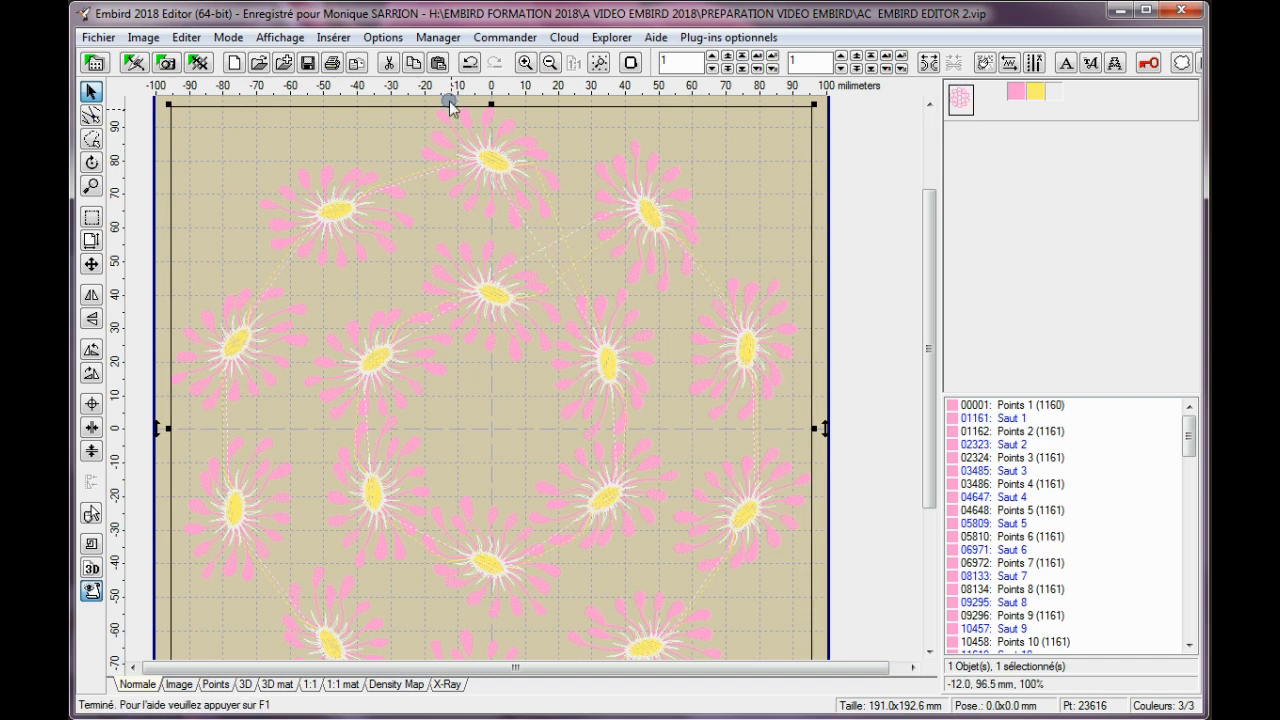
{"action": "left_click", "coordinate": [471, 63]}
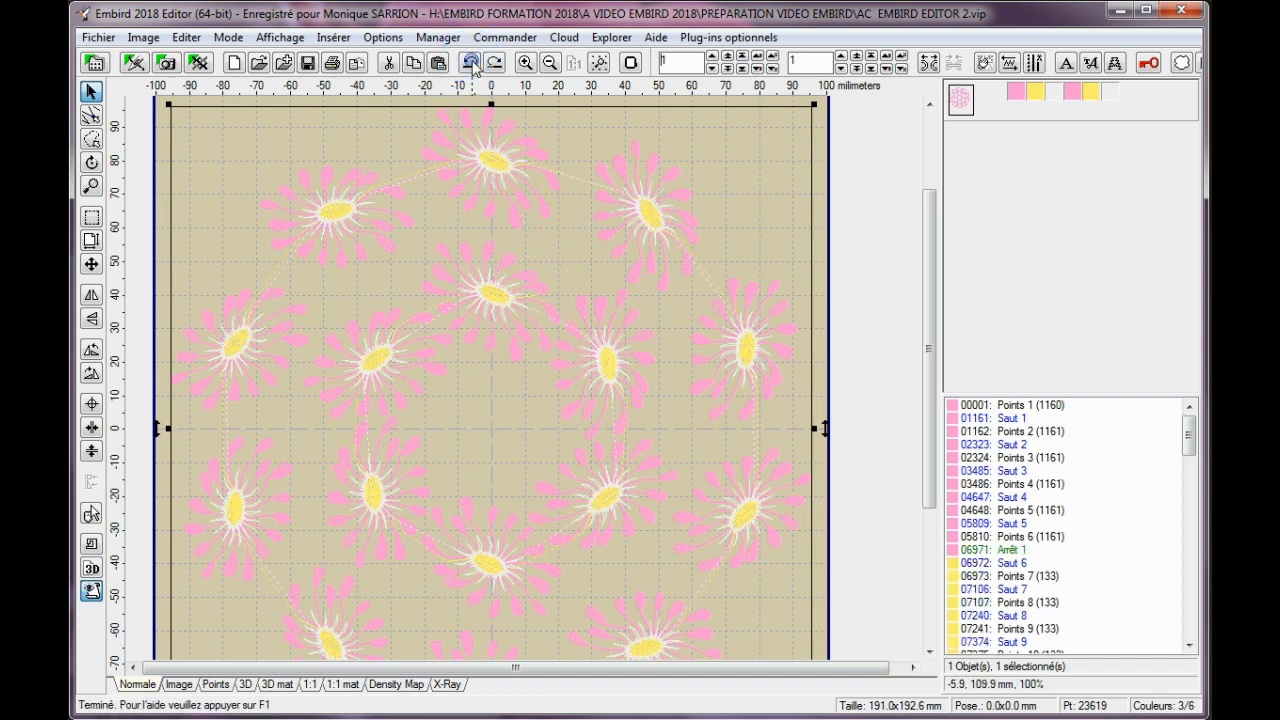
Step: Change the outer ring's pink thread to a deeper pink, RGB 255, 26, 164, and add that shade to the custom colours
{"action": "right_click", "coordinate": [1076, 93]}
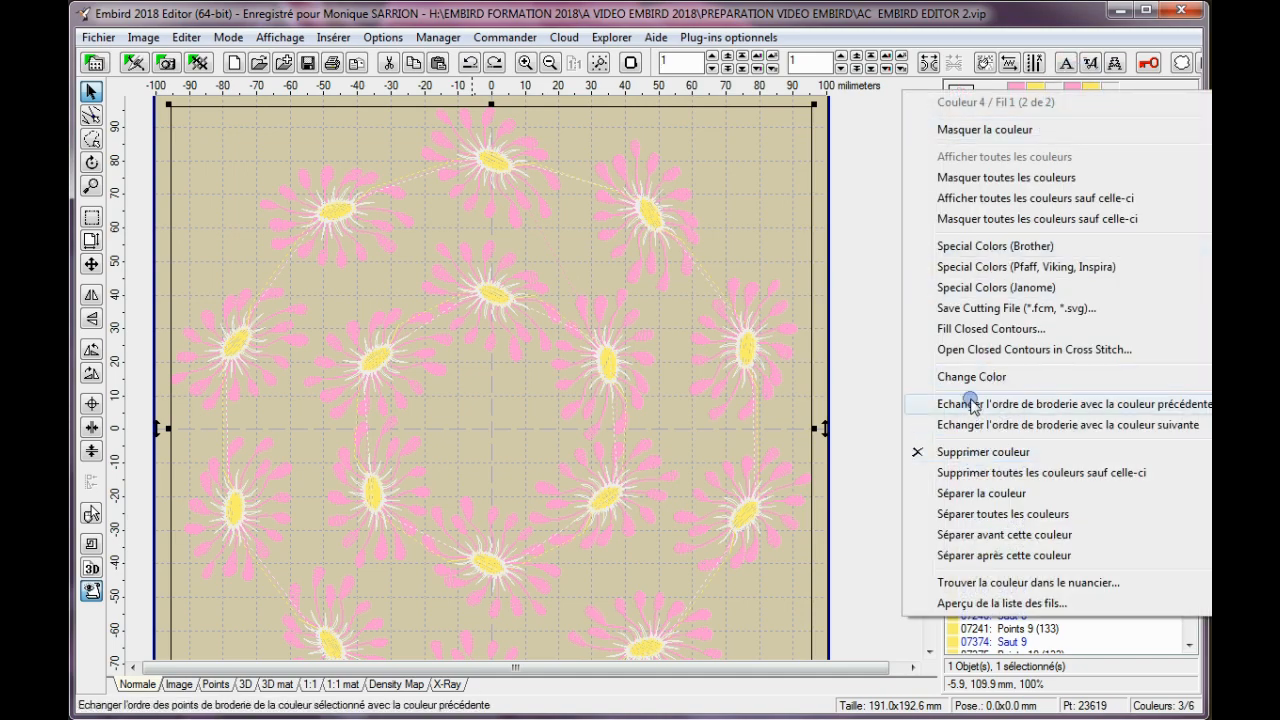
{"action": "mouse_move", "coordinate": [967, 382]}
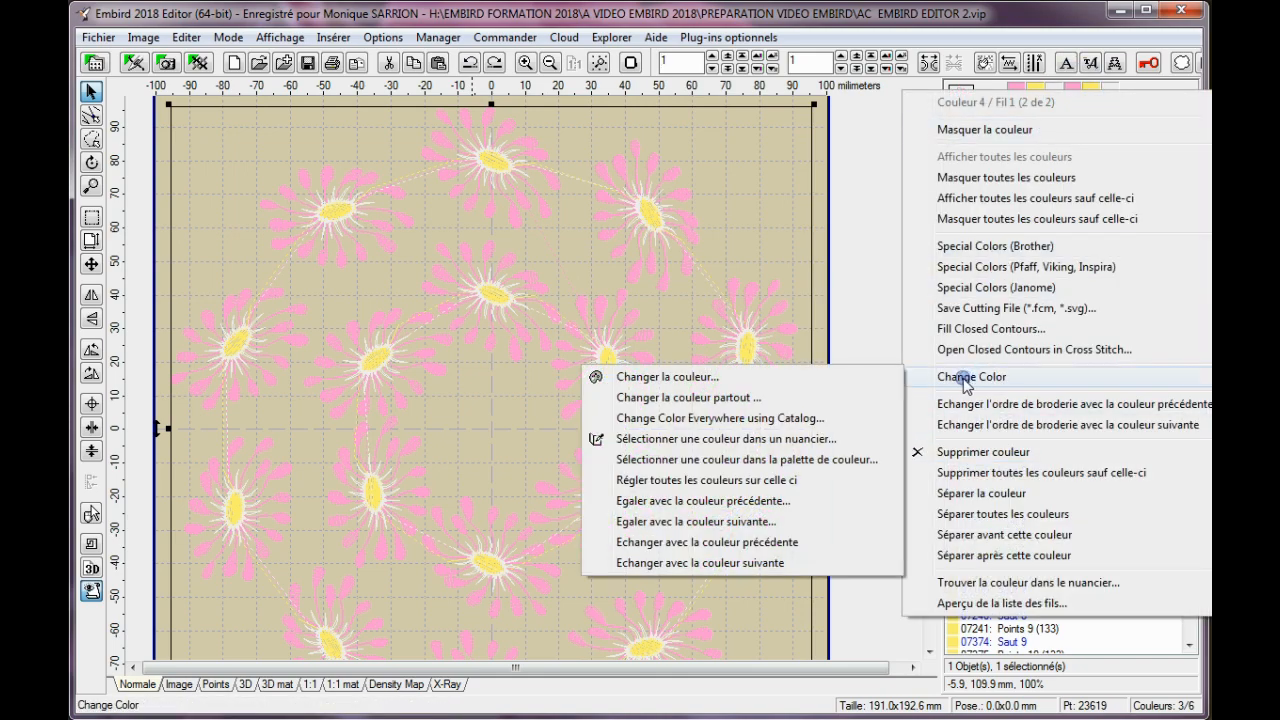
{"action": "left_click", "coordinate": [671, 376]}
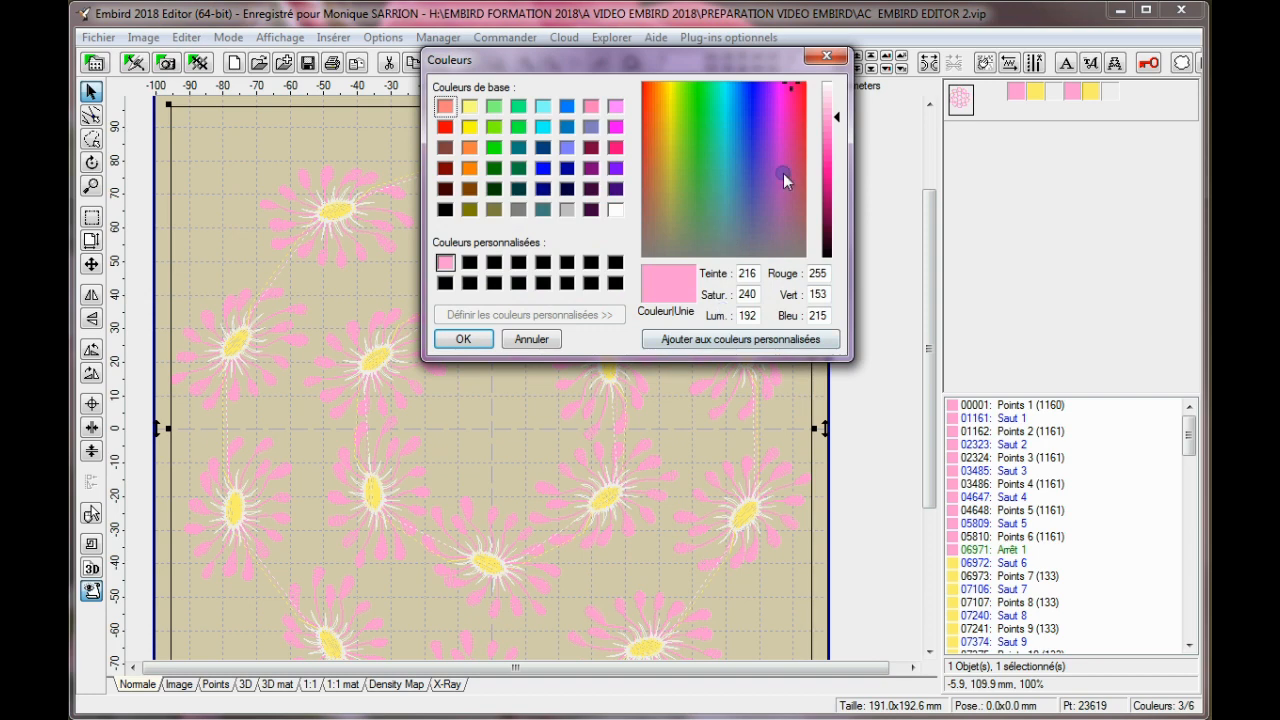
{"action": "left_click", "coordinate": [827, 161]}
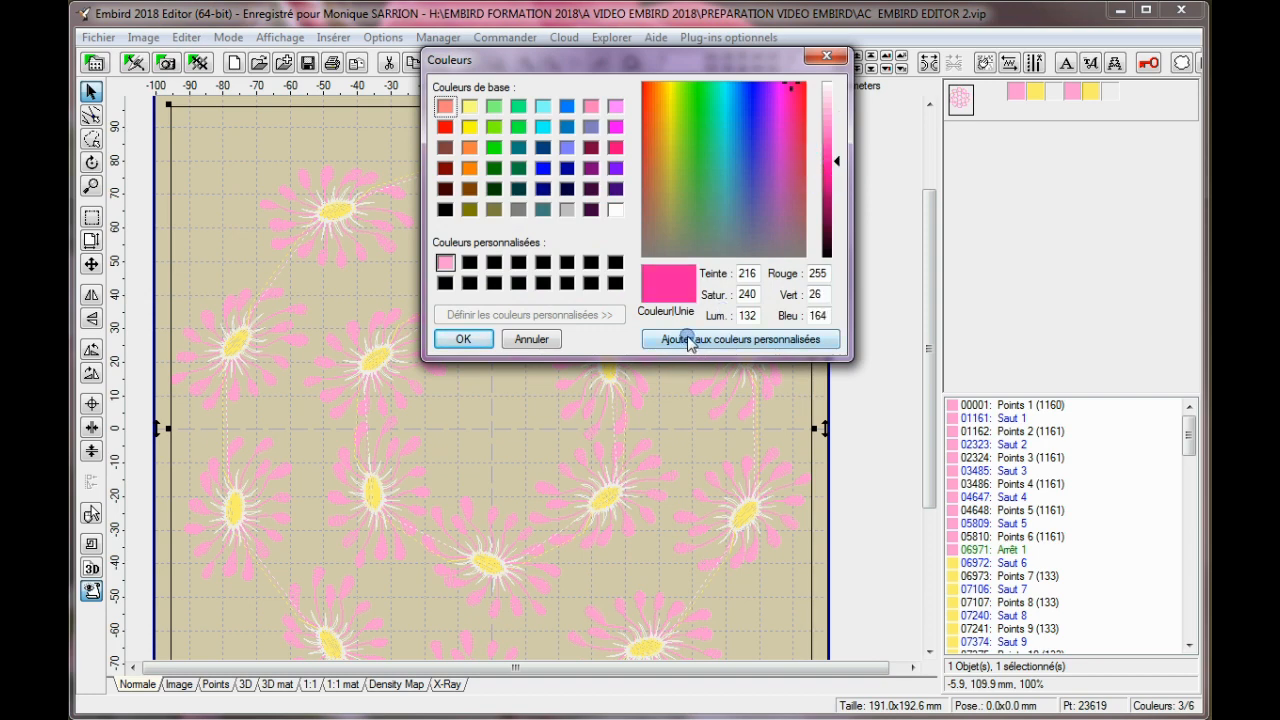
{"action": "left_click", "coordinate": [688, 341]}
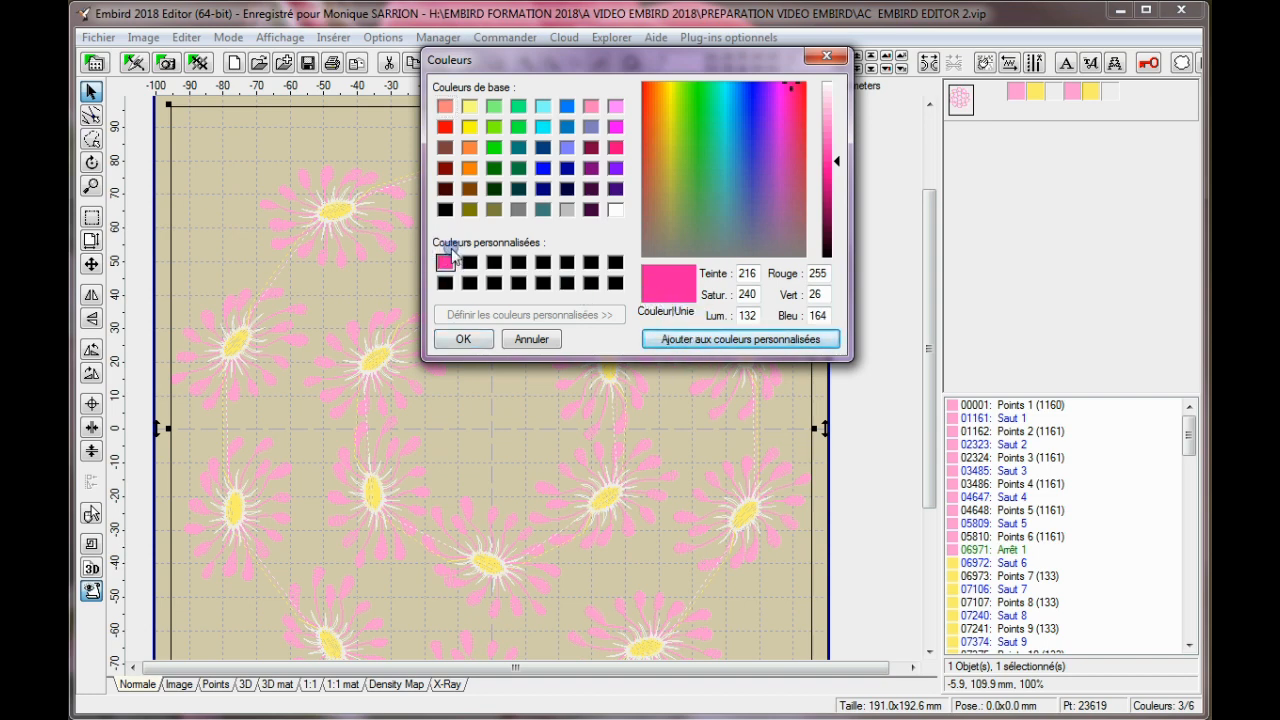
{"action": "left_click", "coordinate": [463, 340]}
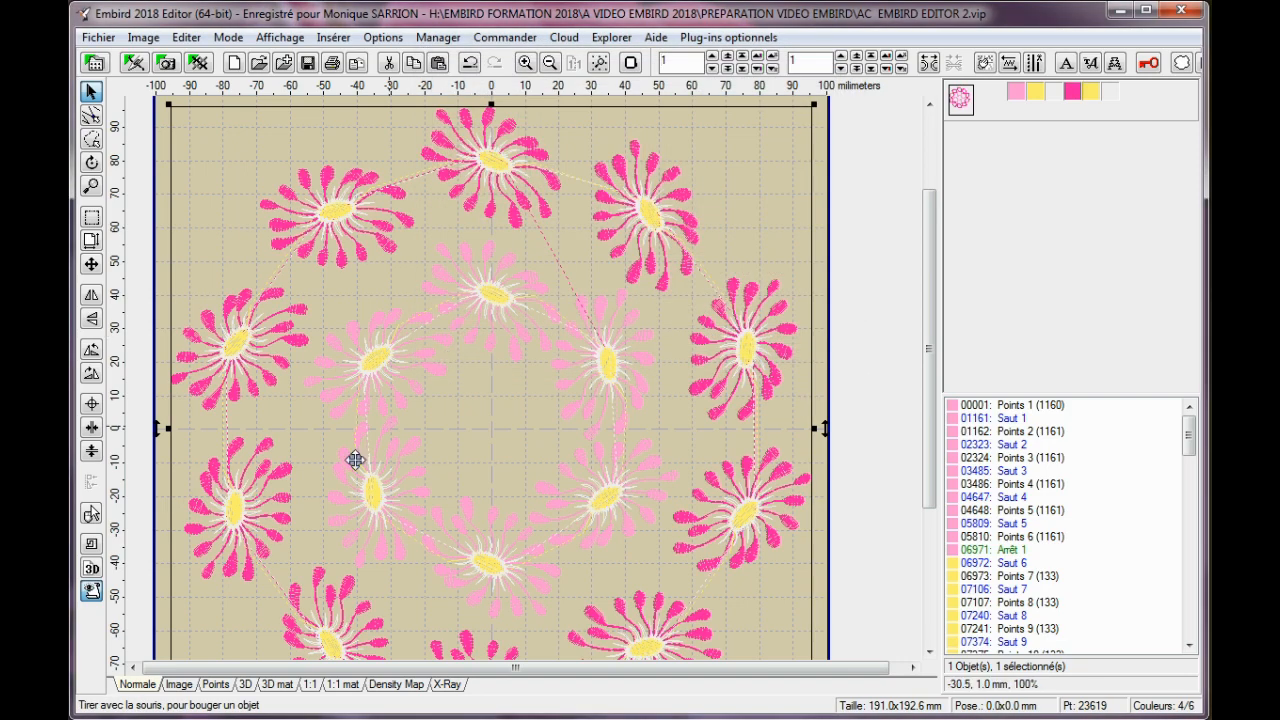
Step: Outline the six light pink inner flowers with a closed polygon selection and separate them from the outer ring
{"action": "left_click_drag", "start_coordinate": [920, 366], "coordinate": [928, 373]}
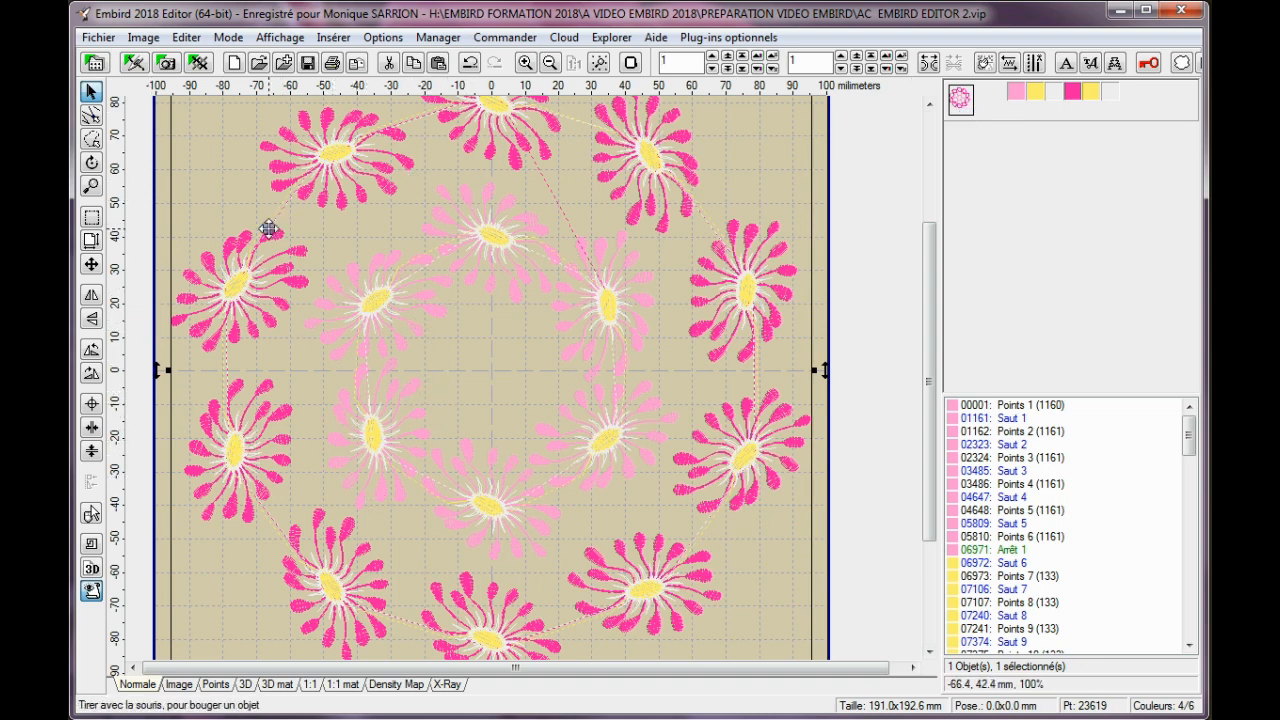
{"action": "left_click", "coordinate": [91, 139]}
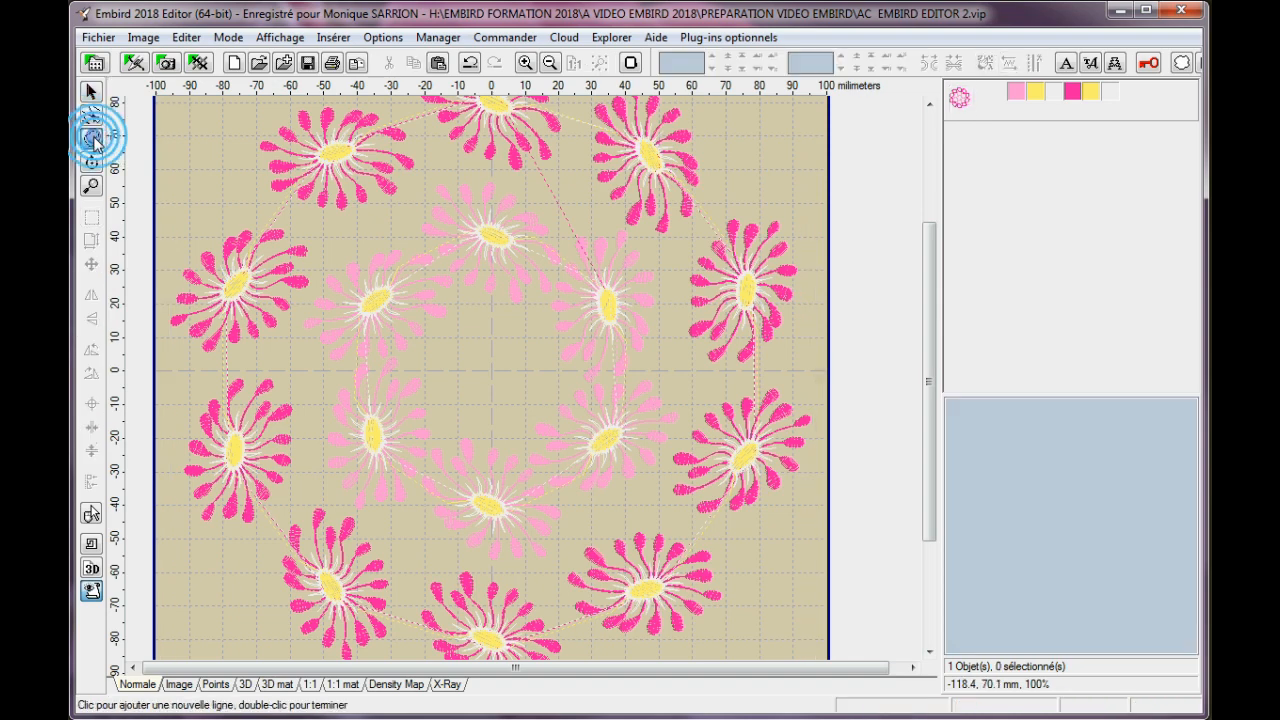
{"action": "left_click", "coordinate": [434, 168]}
{"action": "left_click", "coordinate": [336, 238]}
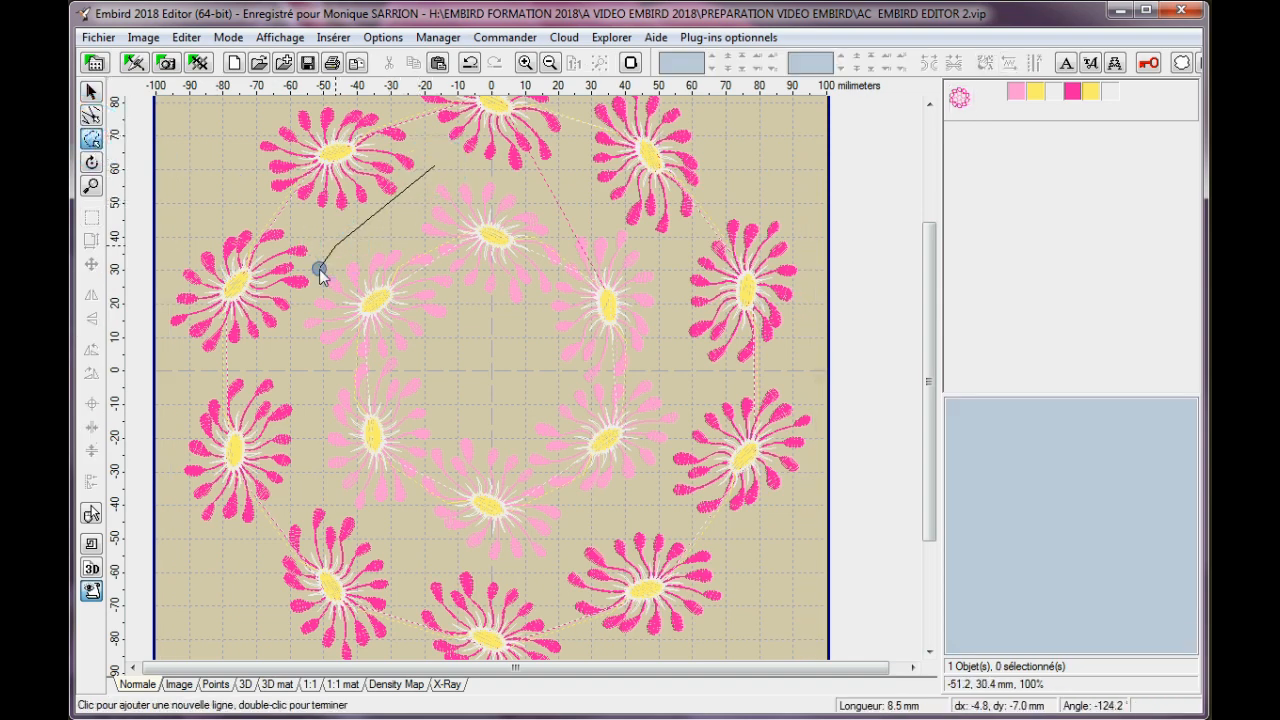
{"action": "left_click", "coordinate": [317, 272]}
{"action": "left_click", "coordinate": [298, 342]}
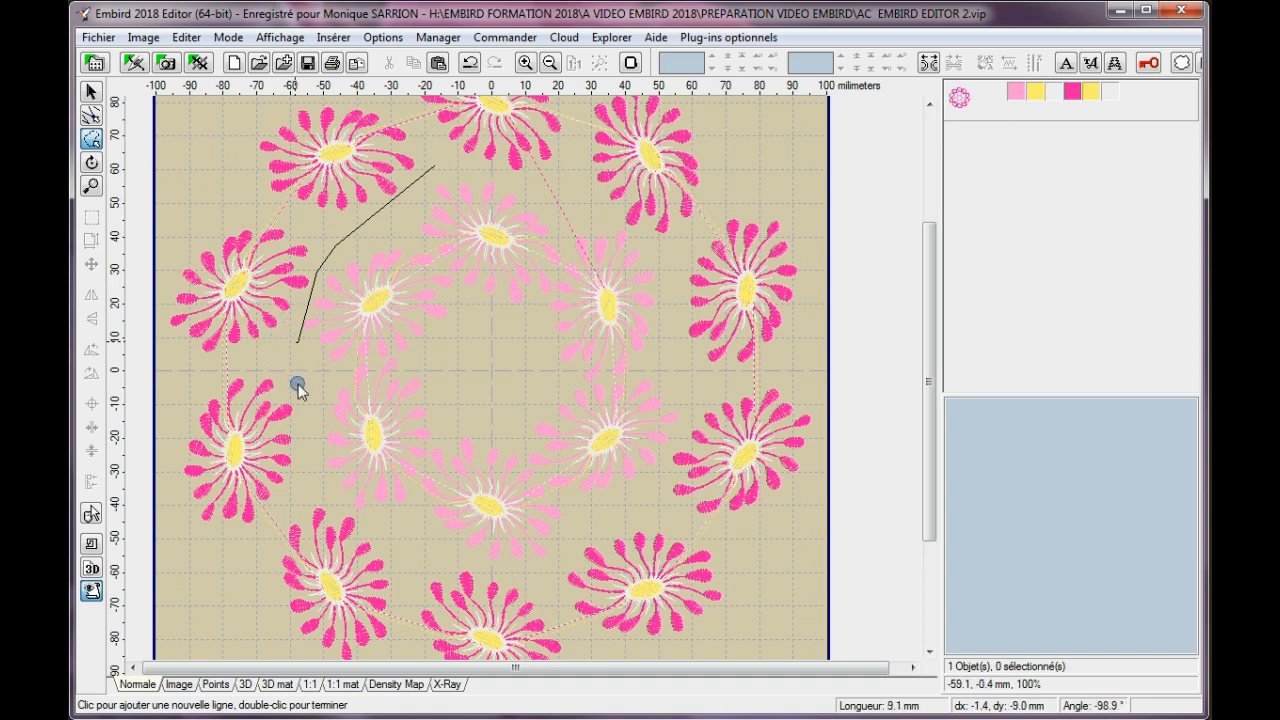
{"action": "left_click", "coordinate": [317, 490]}
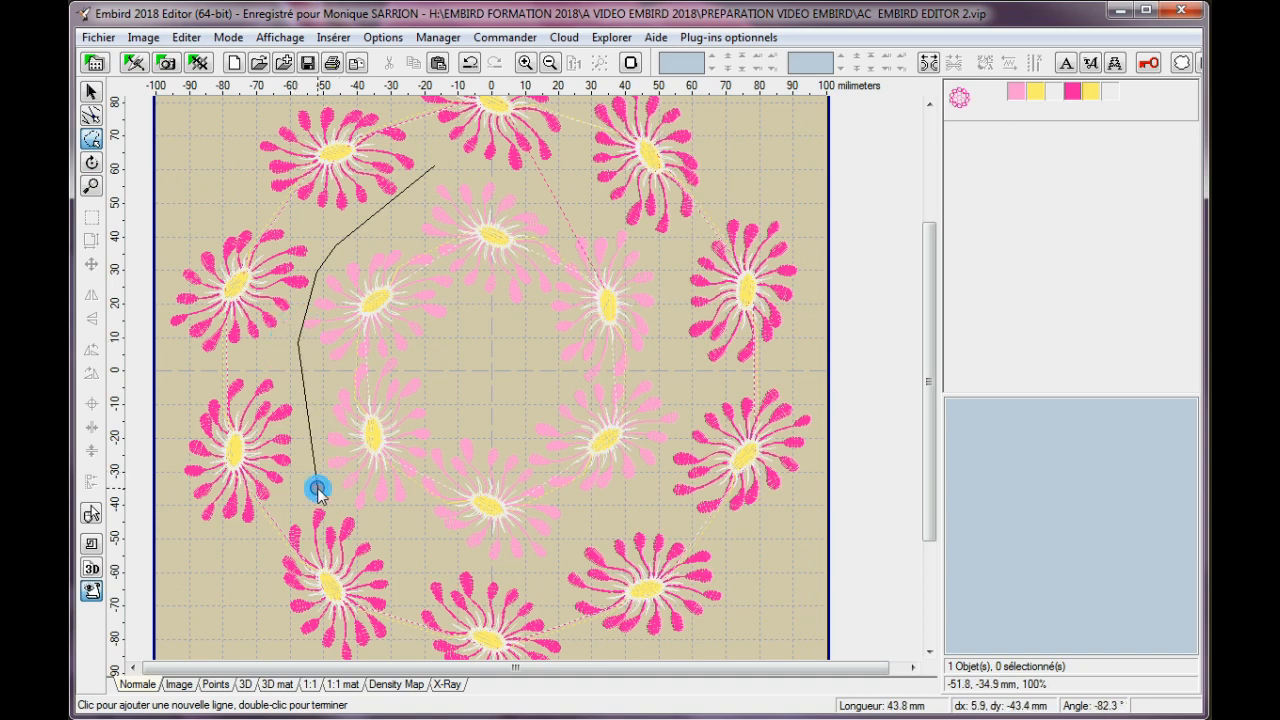
{"action": "left_click", "coordinate": [418, 551]}
{"action": "left_click", "coordinate": [503, 570]}
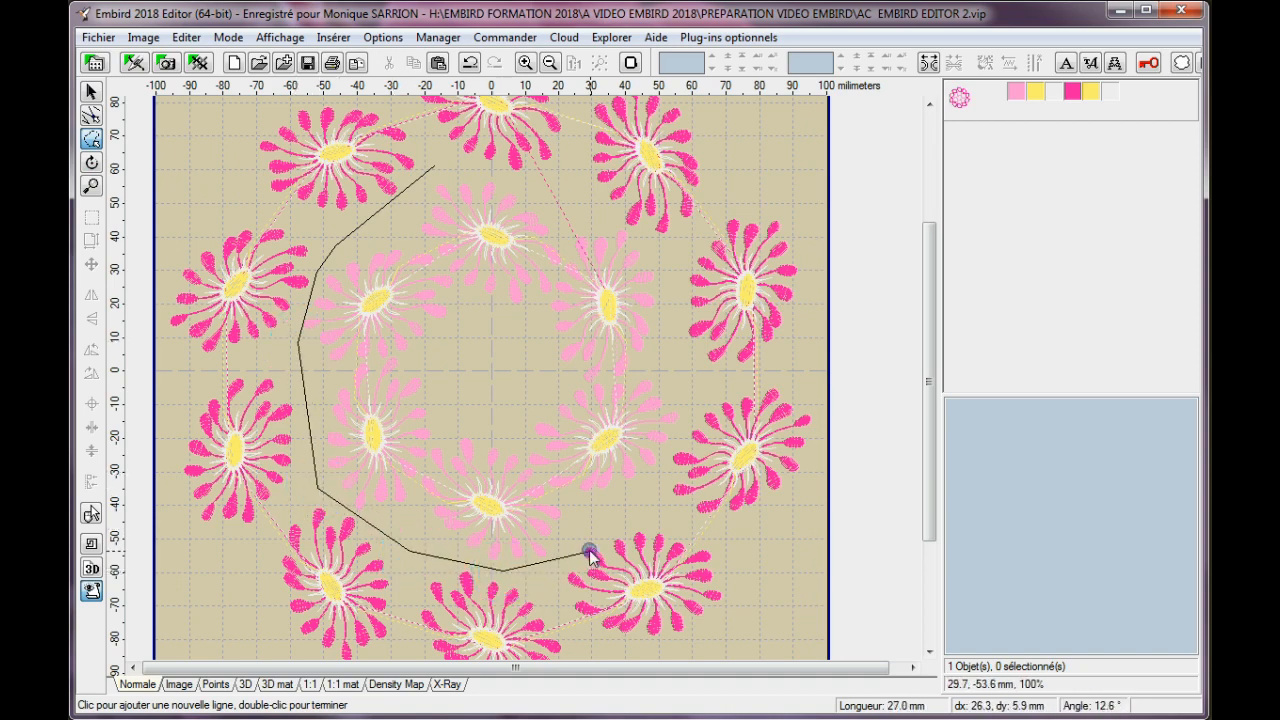
{"action": "left_click", "coordinate": [556, 565]}
{"action": "left_click", "coordinate": [650, 495]}
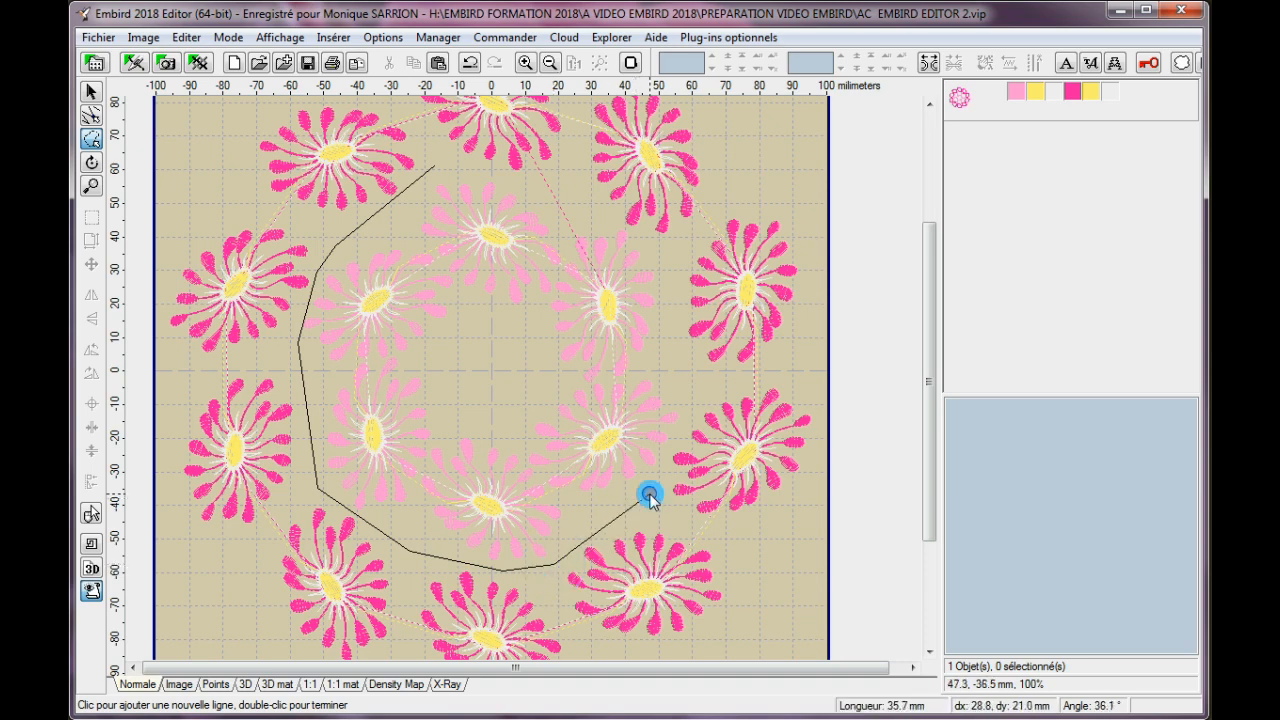
{"action": "left_click", "coordinate": [692, 405]}
{"action": "left_click", "coordinate": [666, 323]}
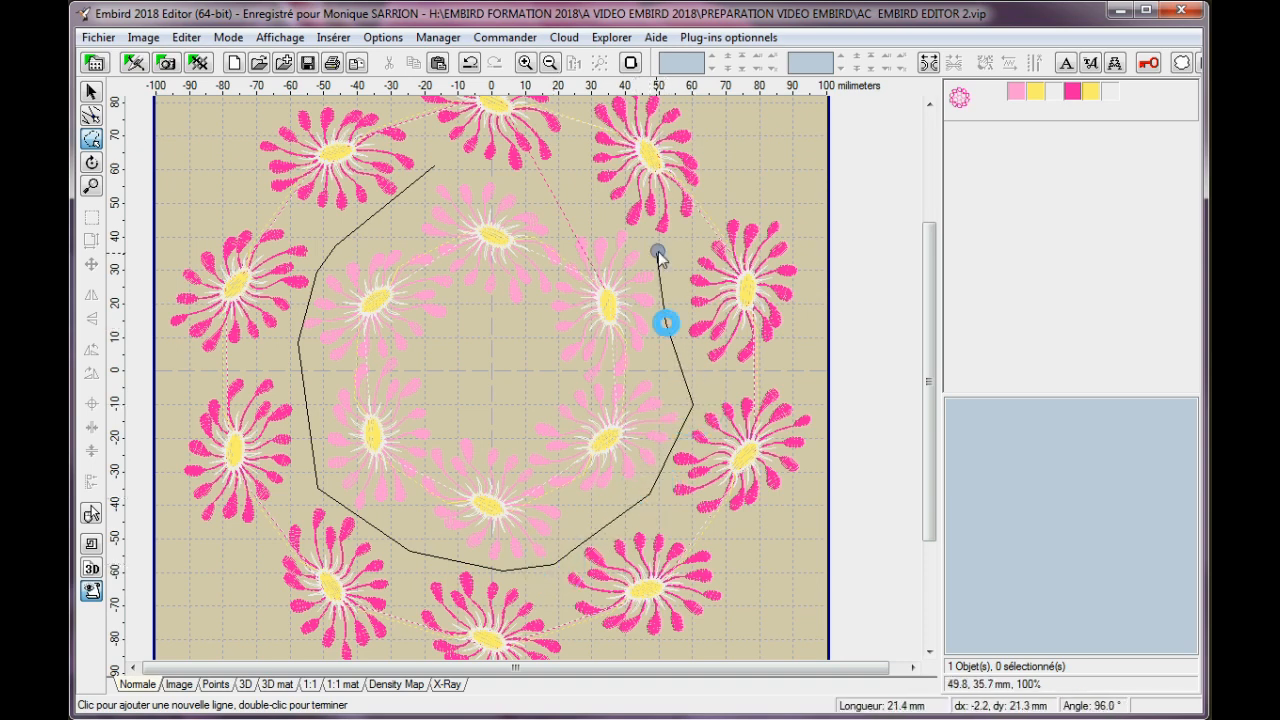
{"action": "left_click", "coordinate": [675, 240]}
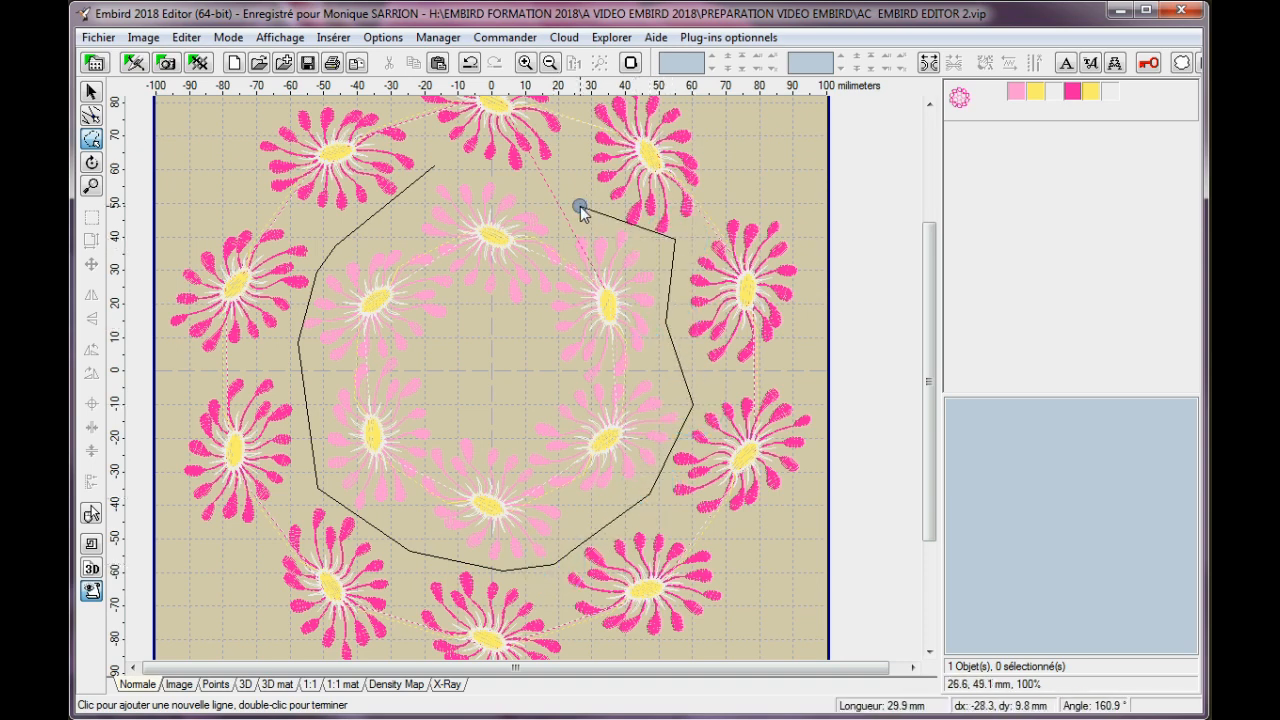
{"action": "left_click", "coordinate": [580, 206]}
{"action": "left_click", "coordinate": [472, 162]}
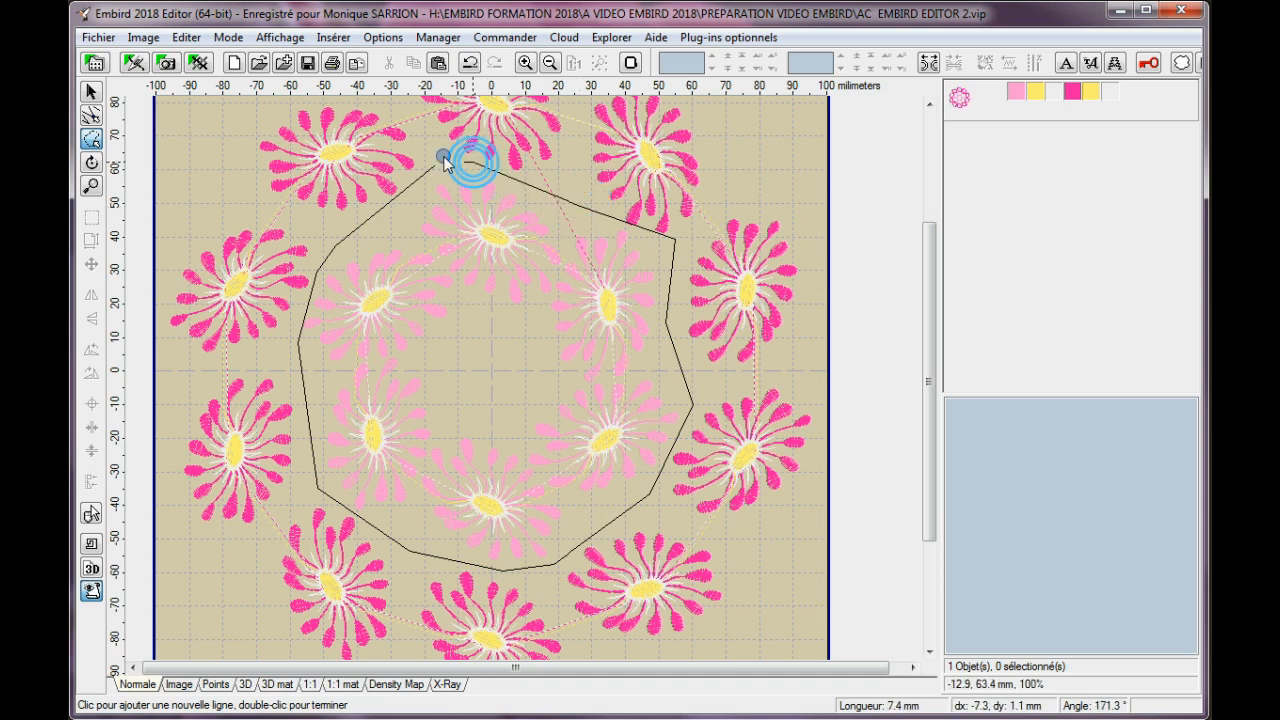
{"action": "double_click", "coordinate": [431, 169]}
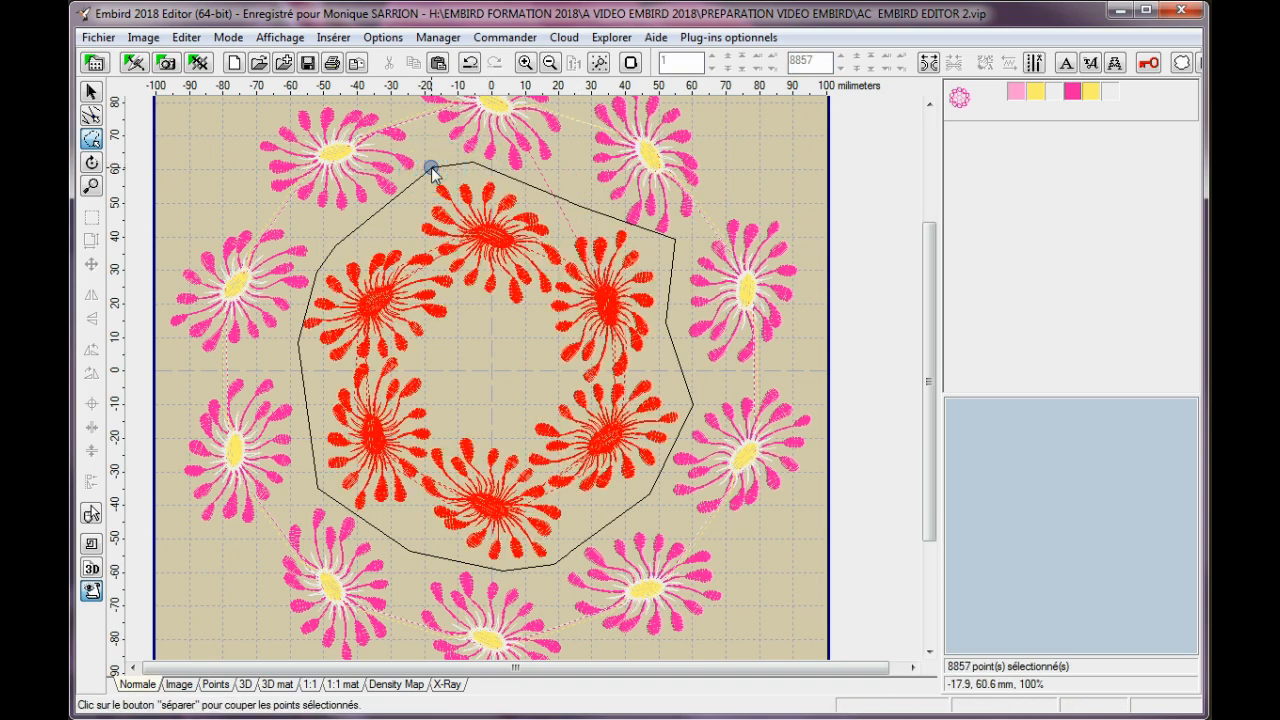
{"action": "left_click", "coordinate": [929, 64]}
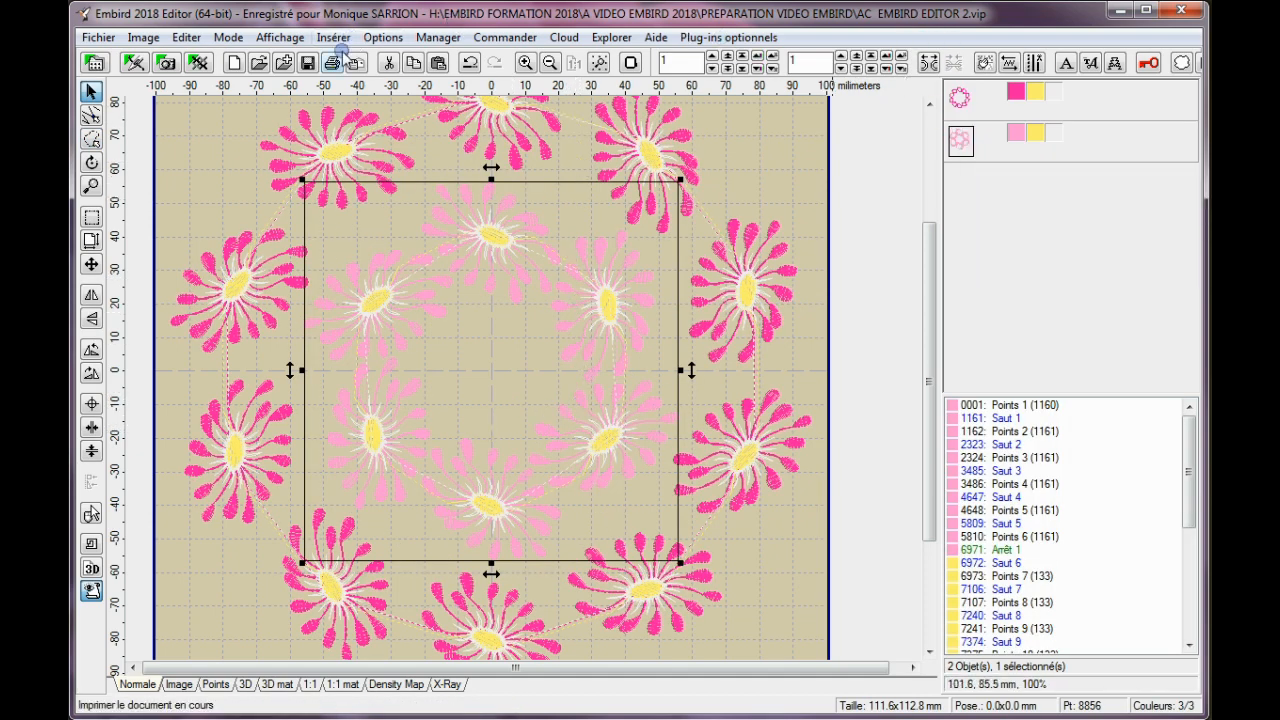
Step: Try cutting out the separated inner ring, undo the cut, and cancel starting a new document
{"action": "left_click", "coordinate": [389, 62]}
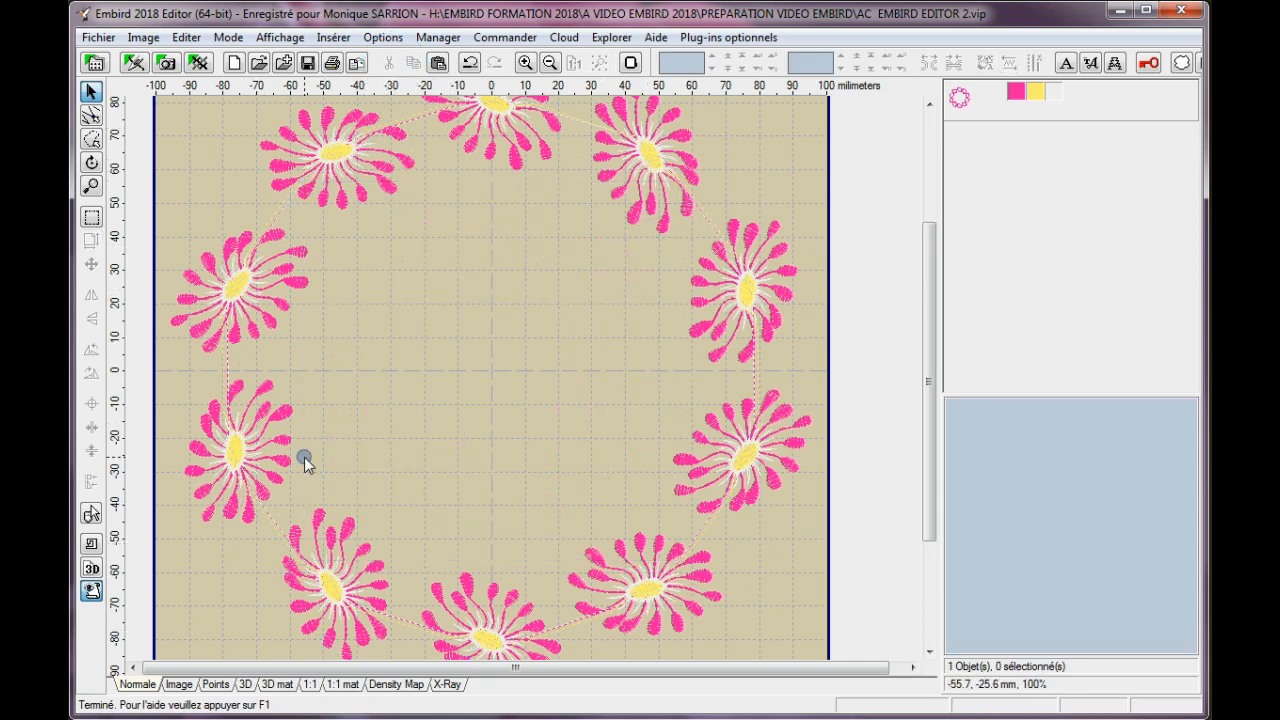
{"action": "left_click", "coordinate": [470, 63]}
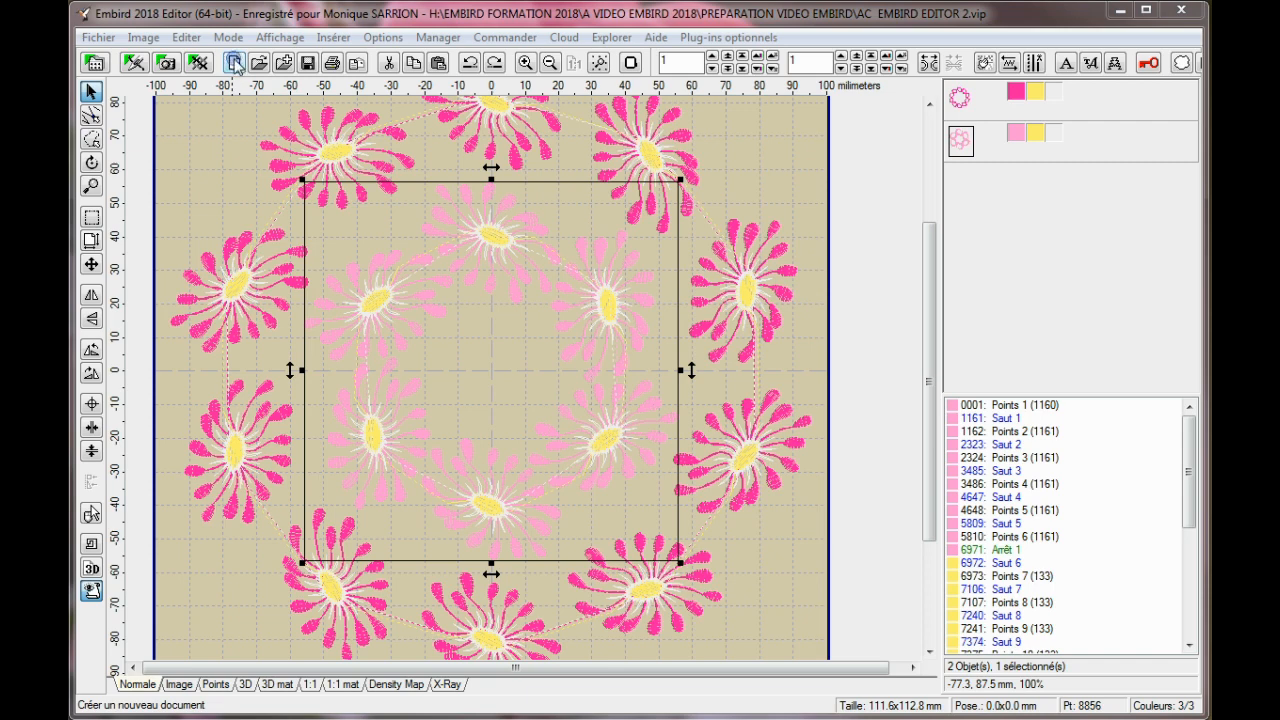
{"action": "left_click", "coordinate": [235, 64]}
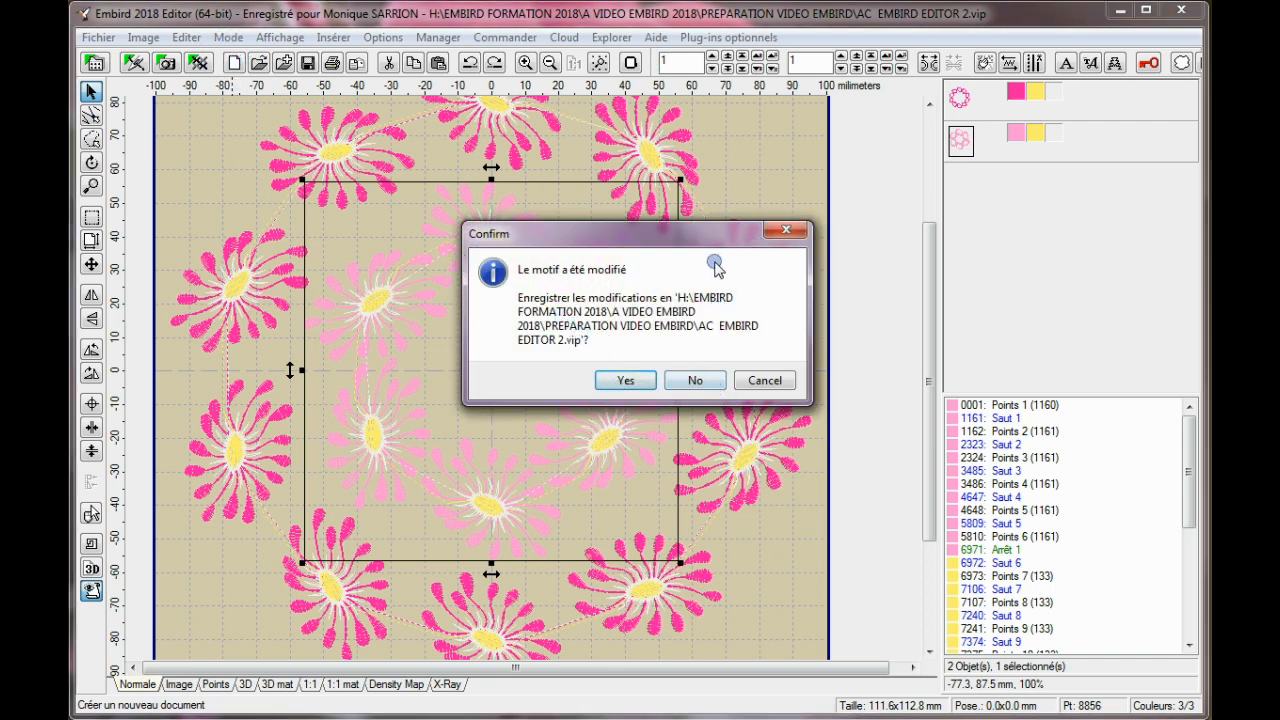
{"action": "left_click", "coordinate": [762, 382]}
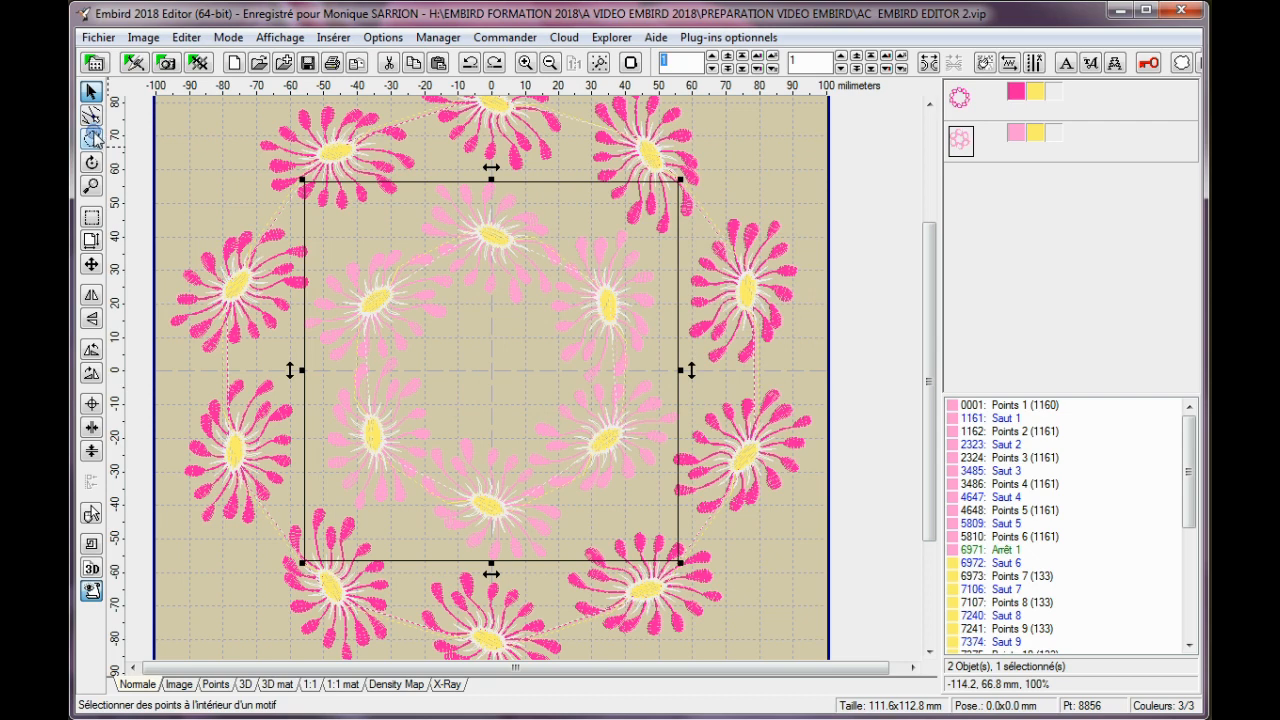
Step: Outline the outer ring's upper-left flower near X -75, Y 24 mm with a polygon selection and separate it into its own object
{"action": "left_click", "coordinate": [93, 138]}
{"action": "left_click", "coordinate": [228, 191]}
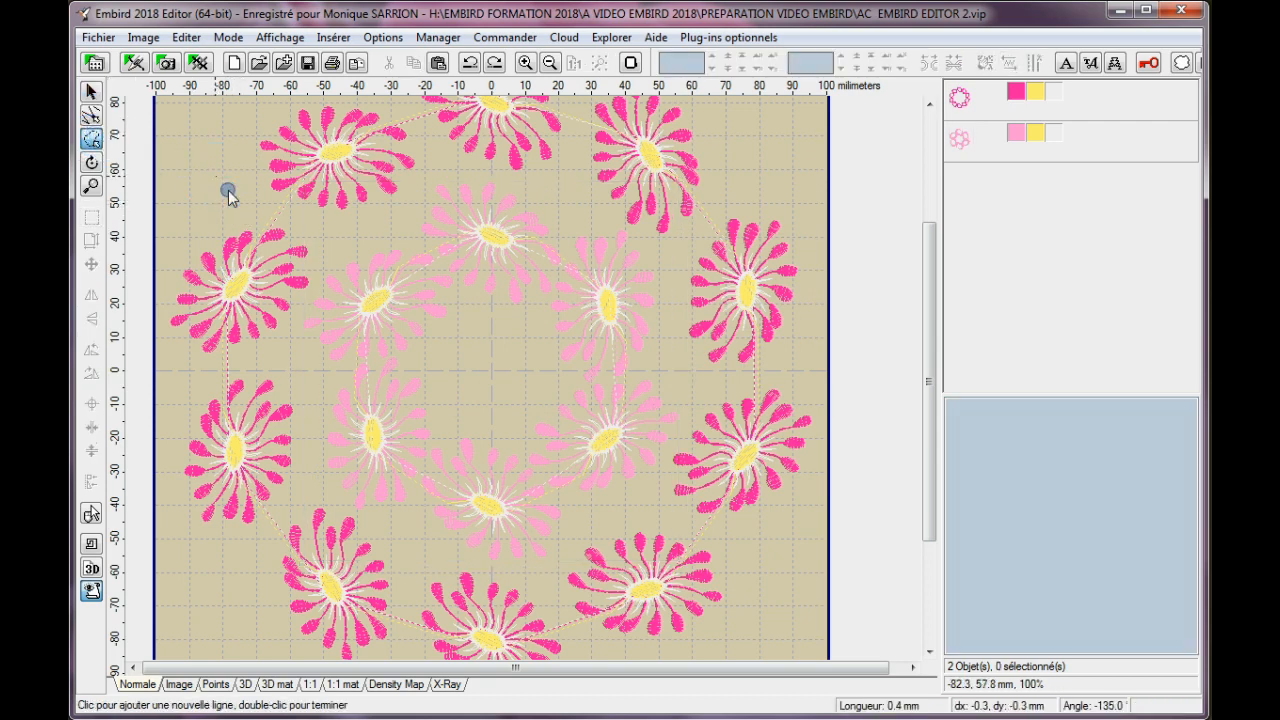
{"action": "left_click", "coordinate": [322, 222]}
{"action": "left_click", "coordinate": [325, 265]}
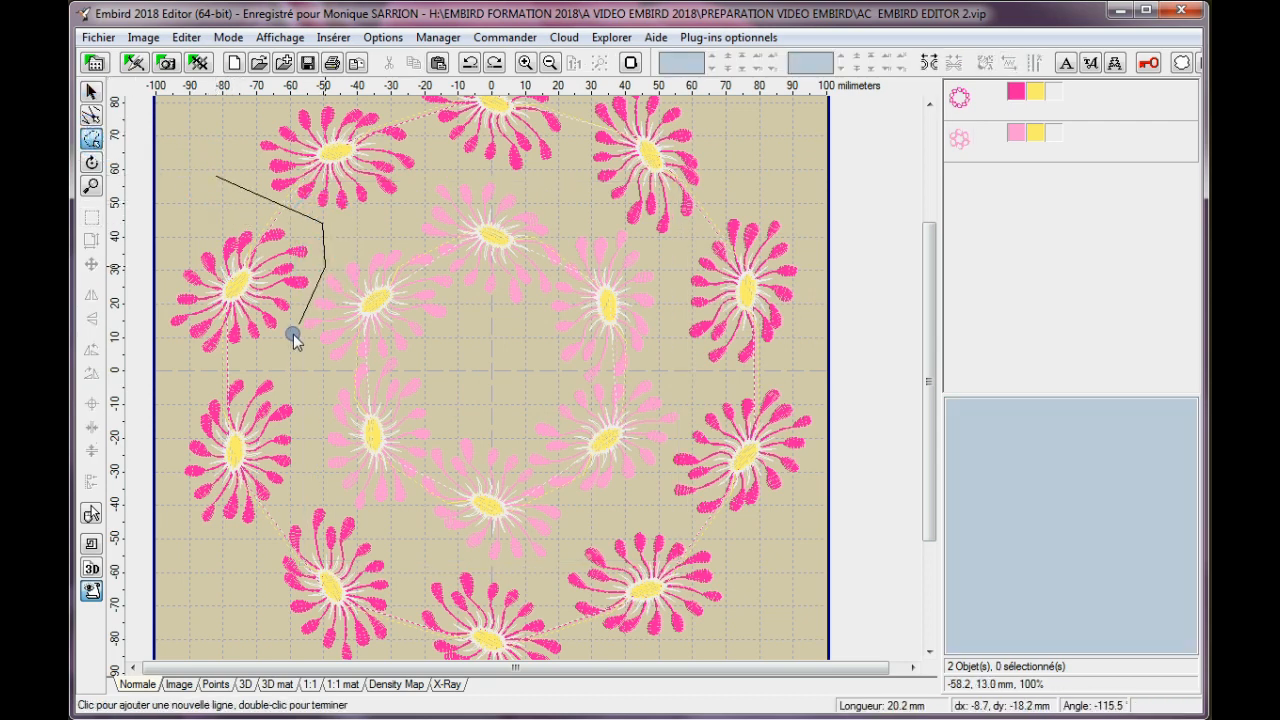
{"action": "left_click", "coordinate": [277, 348]}
{"action": "left_click", "coordinate": [182, 369]}
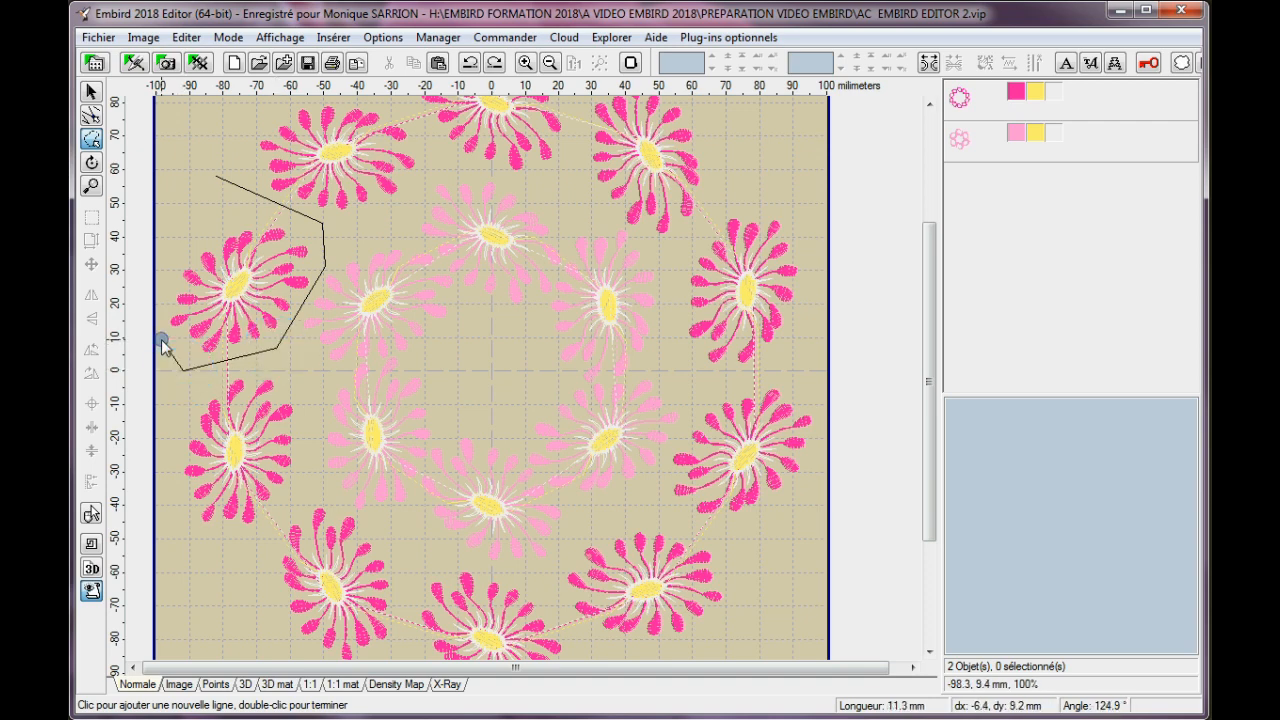
{"action": "left_click", "coordinate": [162, 340]}
{"action": "left_click", "coordinate": [171, 247]}
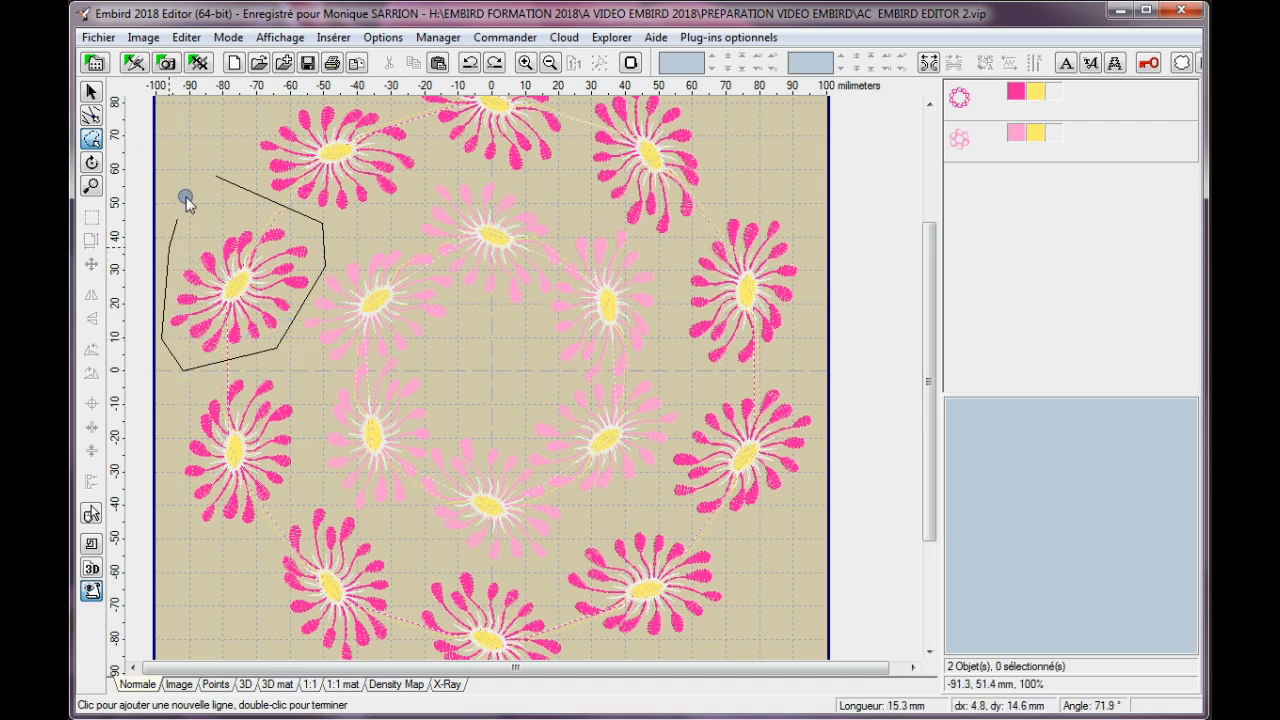
{"action": "double_click", "coordinate": [216, 176]}
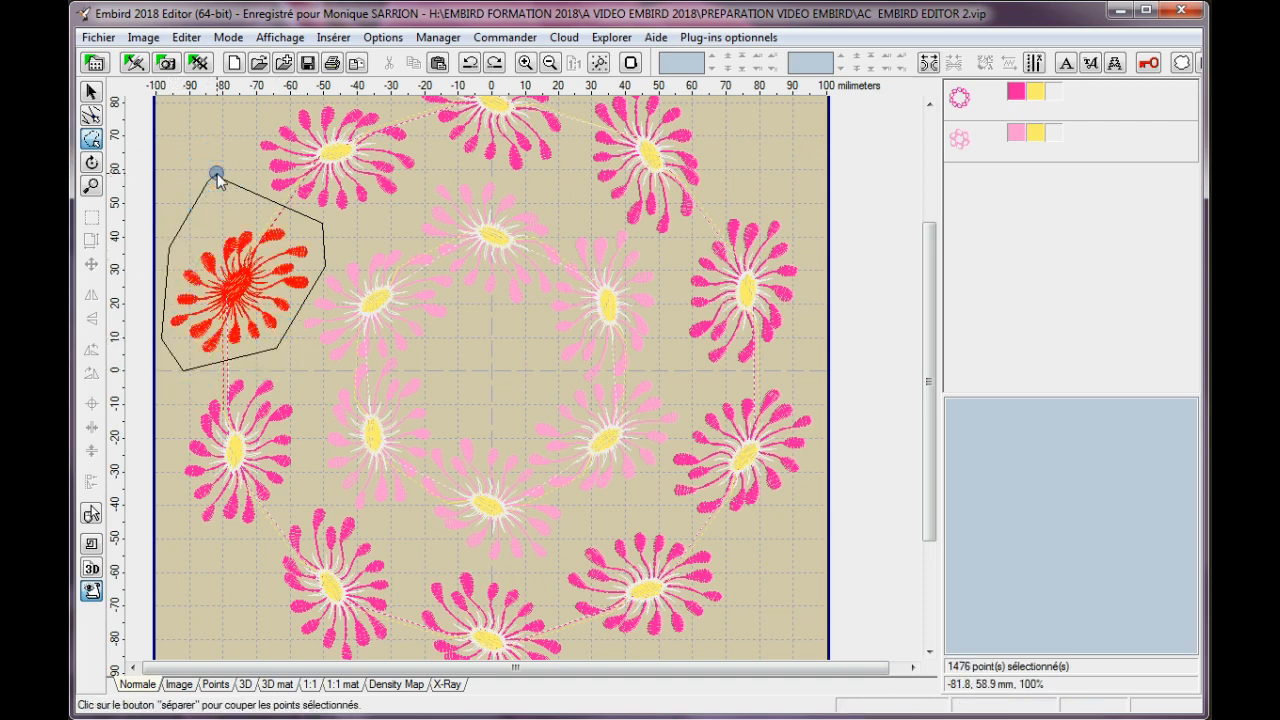
{"action": "left_click", "coordinate": [929, 63]}
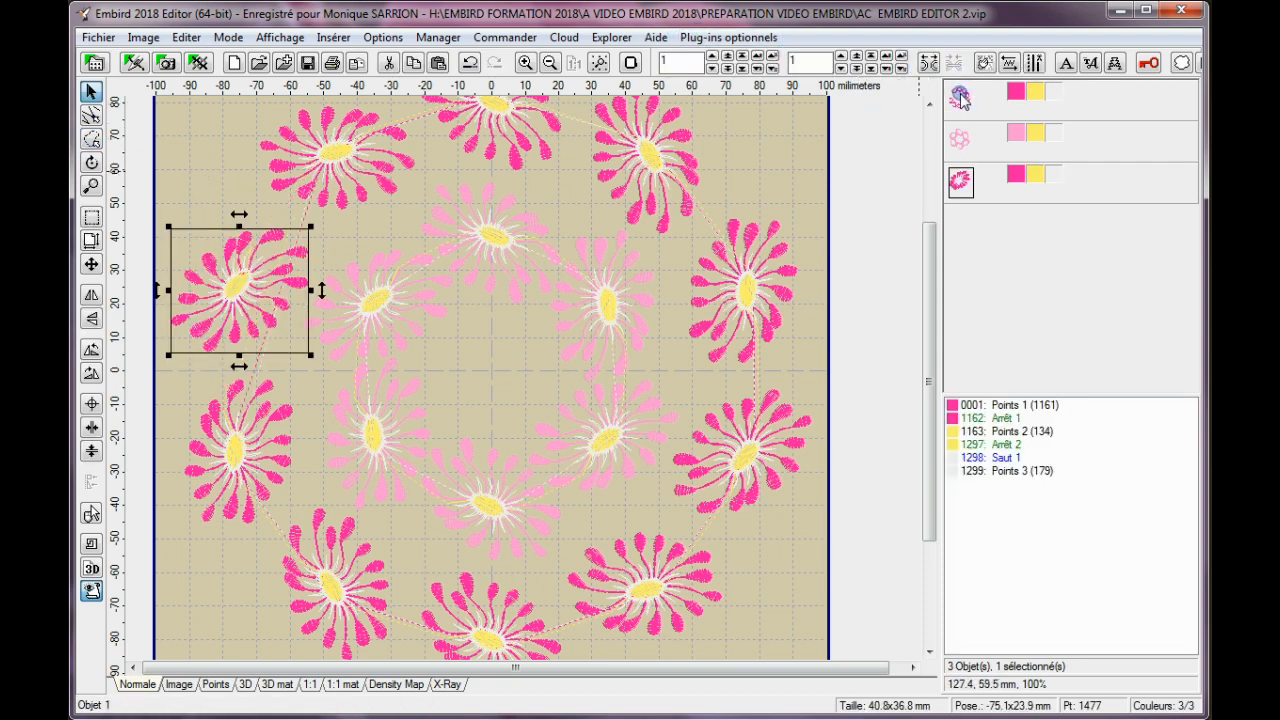
Step: Select the remaining outer ring and the inner ring together and cut them from the design, keeping the separated flower
{"action": "mouse_move", "coordinate": [960, 98]}
{"action": "left_click", "coordinate": [961, 148], "text": "ctrl"}
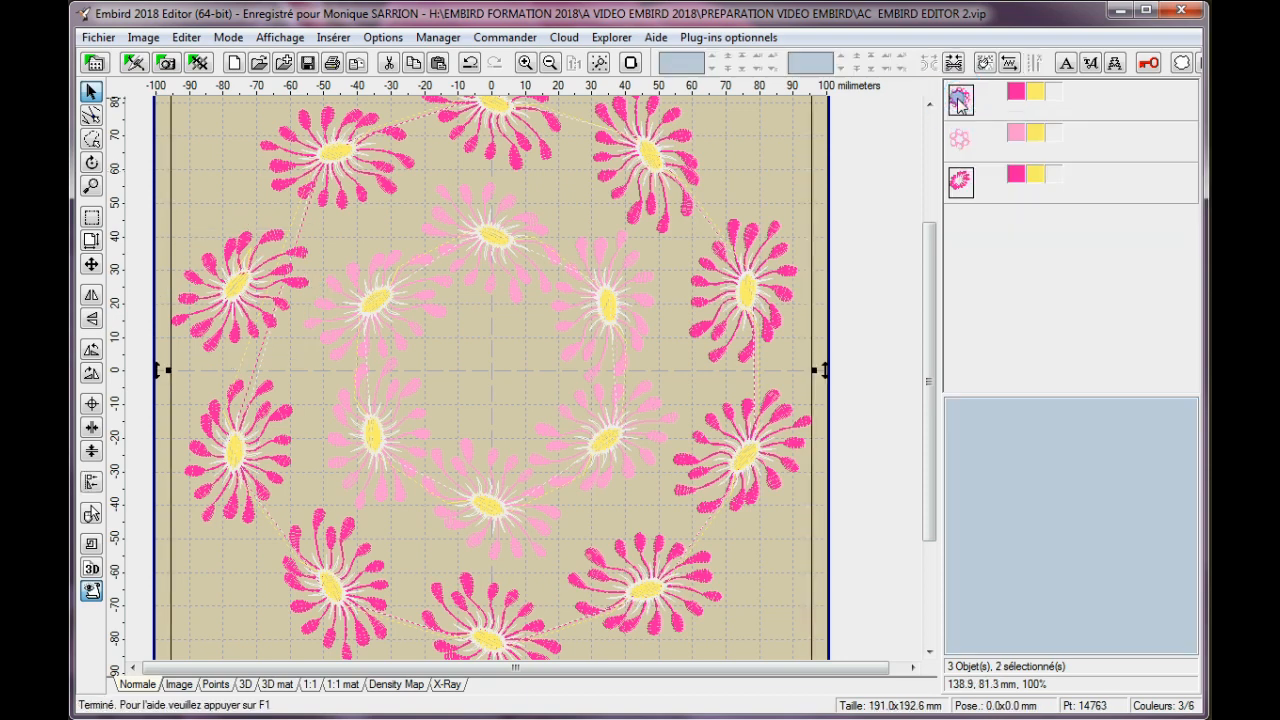
{"action": "left_click", "coordinate": [965, 177], "text": "ctrl"}
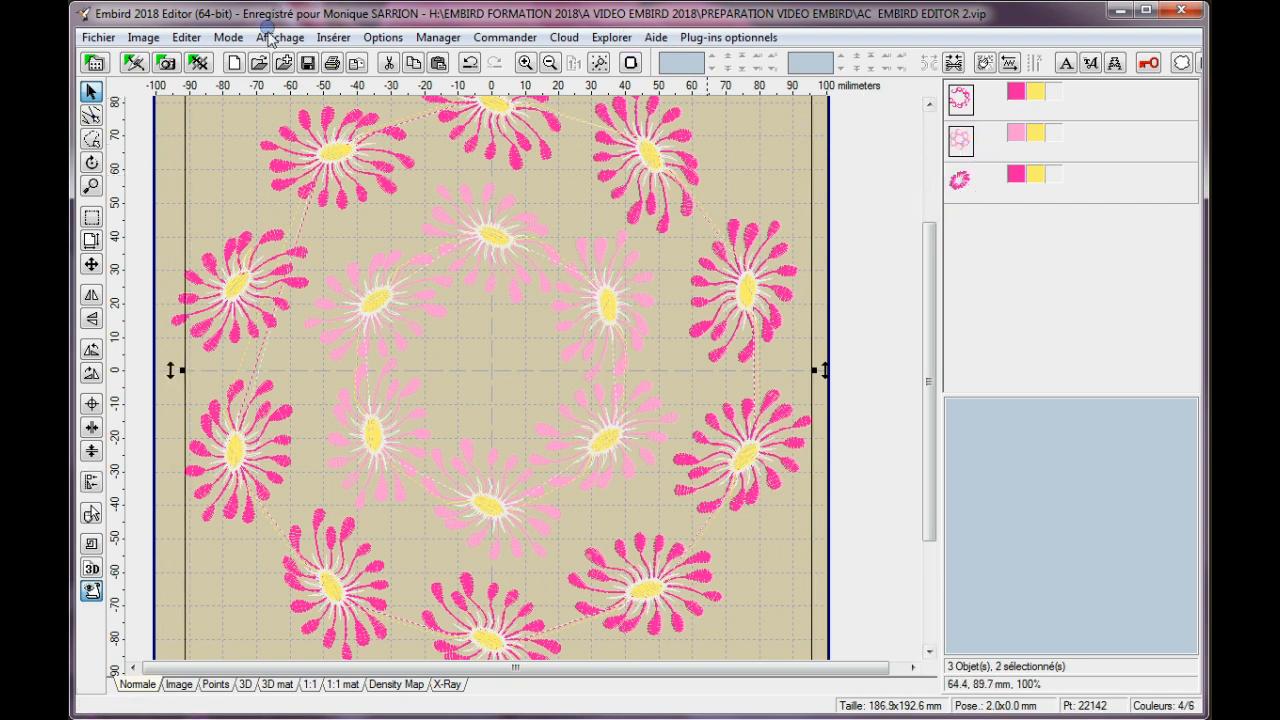
{"action": "left_click", "coordinate": [390, 63]}
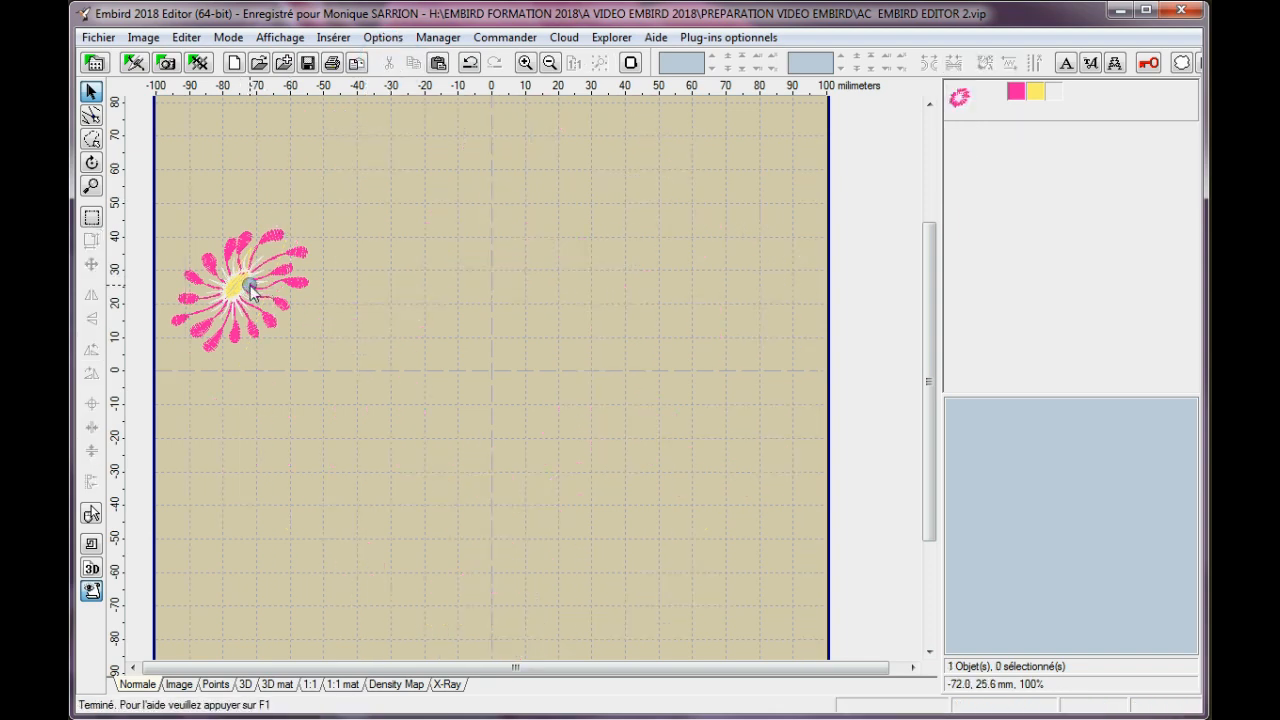
Step: Move the single flower to about 30.2, 50.0 mm, duplicate it, and place the copy at about 71.9, 30.2 mm
{"action": "left_click", "coordinate": [250, 289]}
{"action": "left_click_drag", "start_coordinate": [245, 287], "coordinate": [590, 187]}
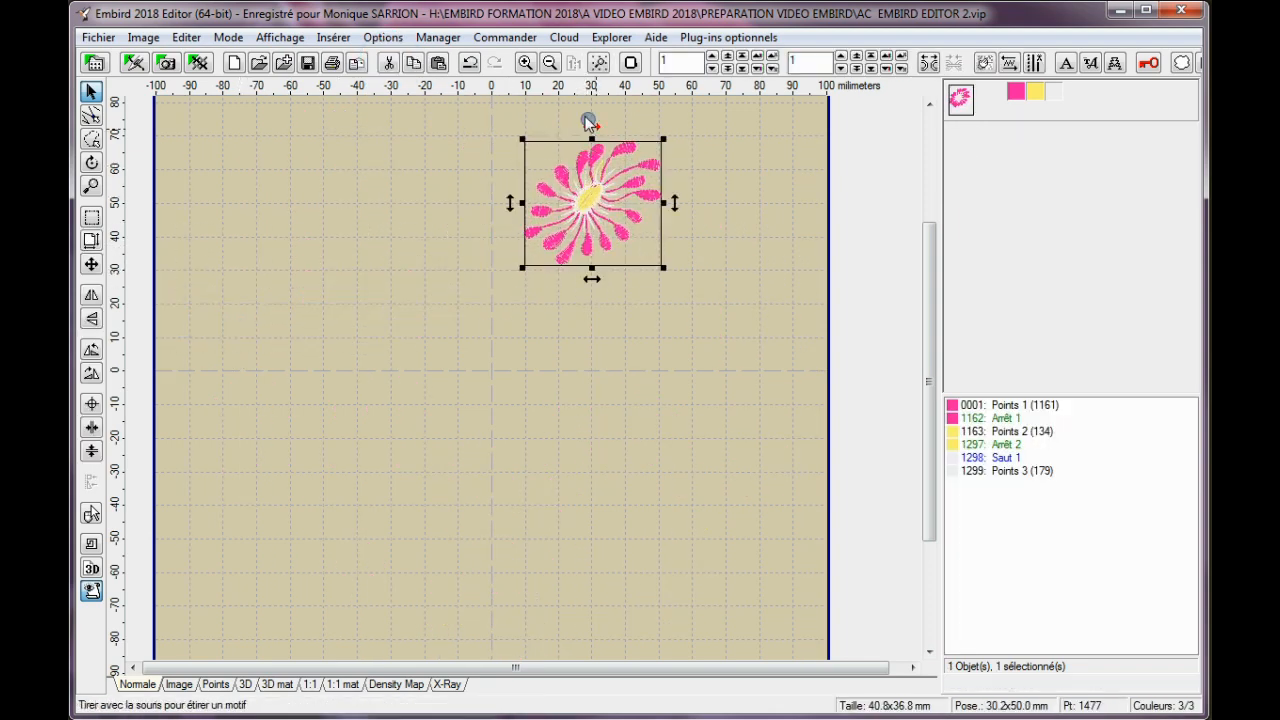
{"action": "left_click", "coordinate": [438, 62]}
{"action": "left_click_drag", "start_coordinate": [590, 200], "coordinate": [734, 262]}
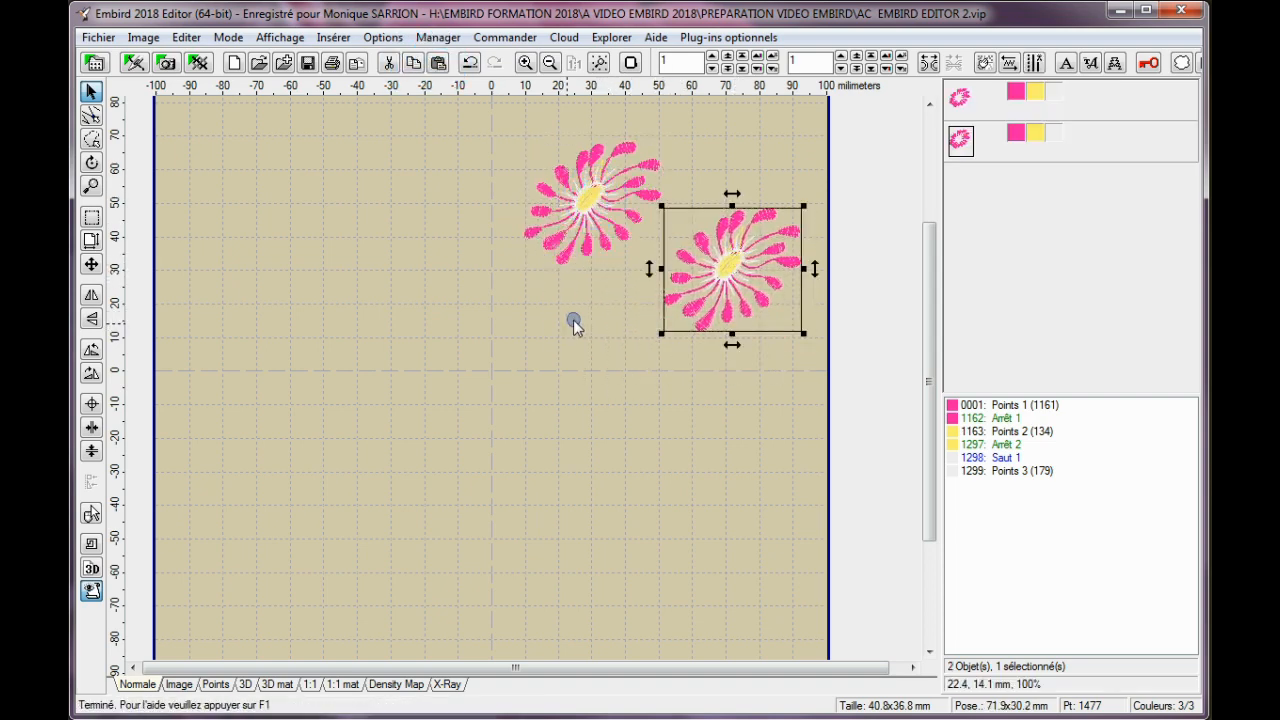
Step: Change the copied flower's pink petal thread to blue, RGB 72, 120, 208
{"action": "right_click", "coordinate": [1016, 136]}
{"action": "left_click", "coordinate": [962, 422]}
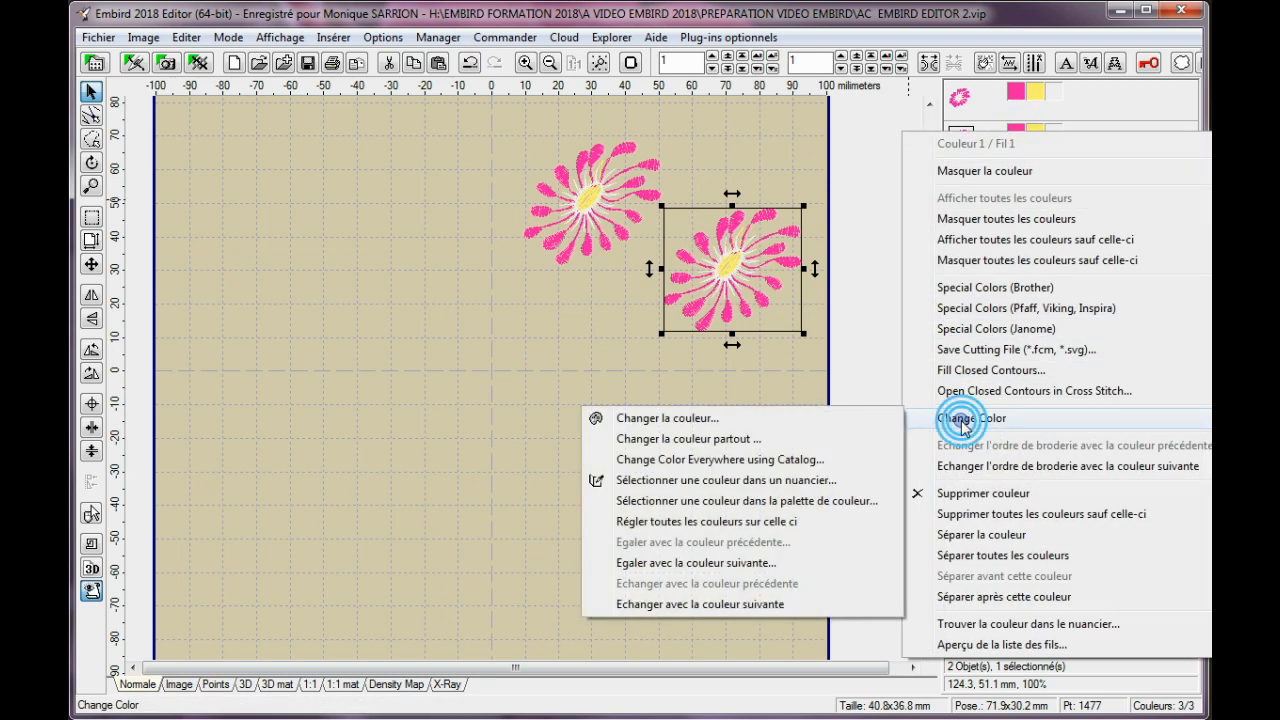
{"action": "left_click", "coordinate": [661, 418]}
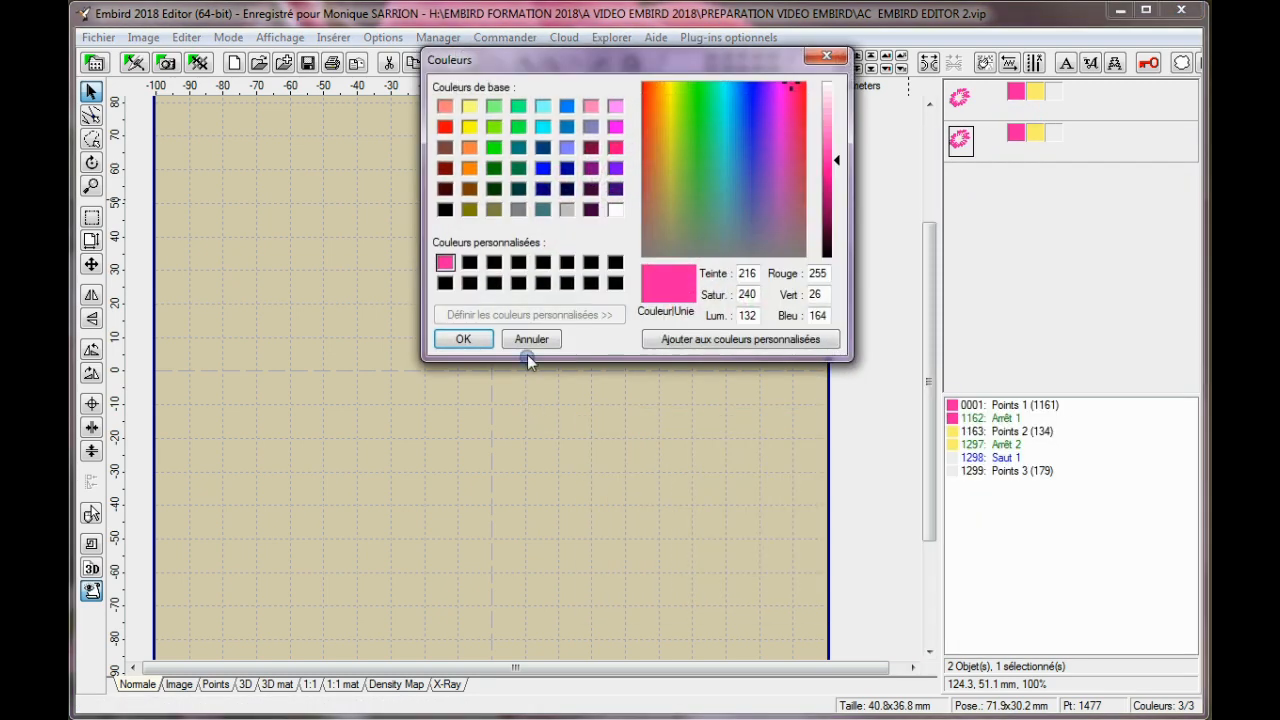
{"action": "left_click", "coordinate": [741, 153]}
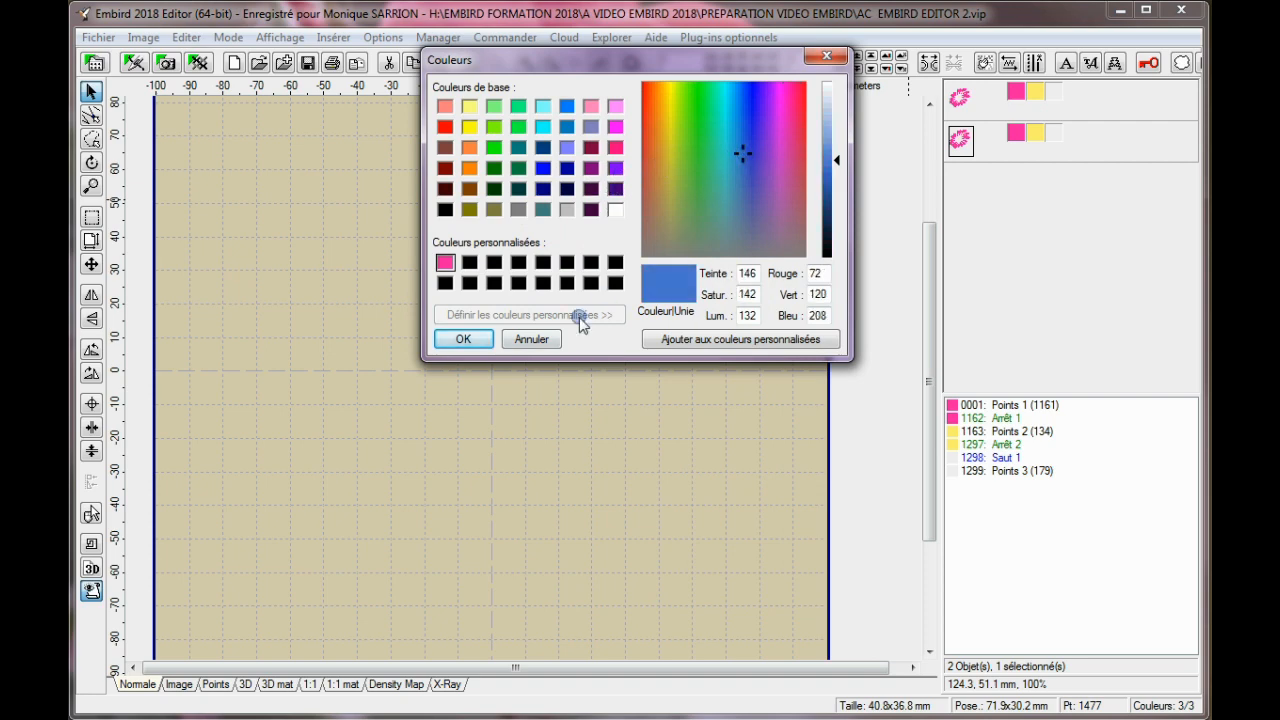
{"action": "left_click", "coordinate": [457, 339]}
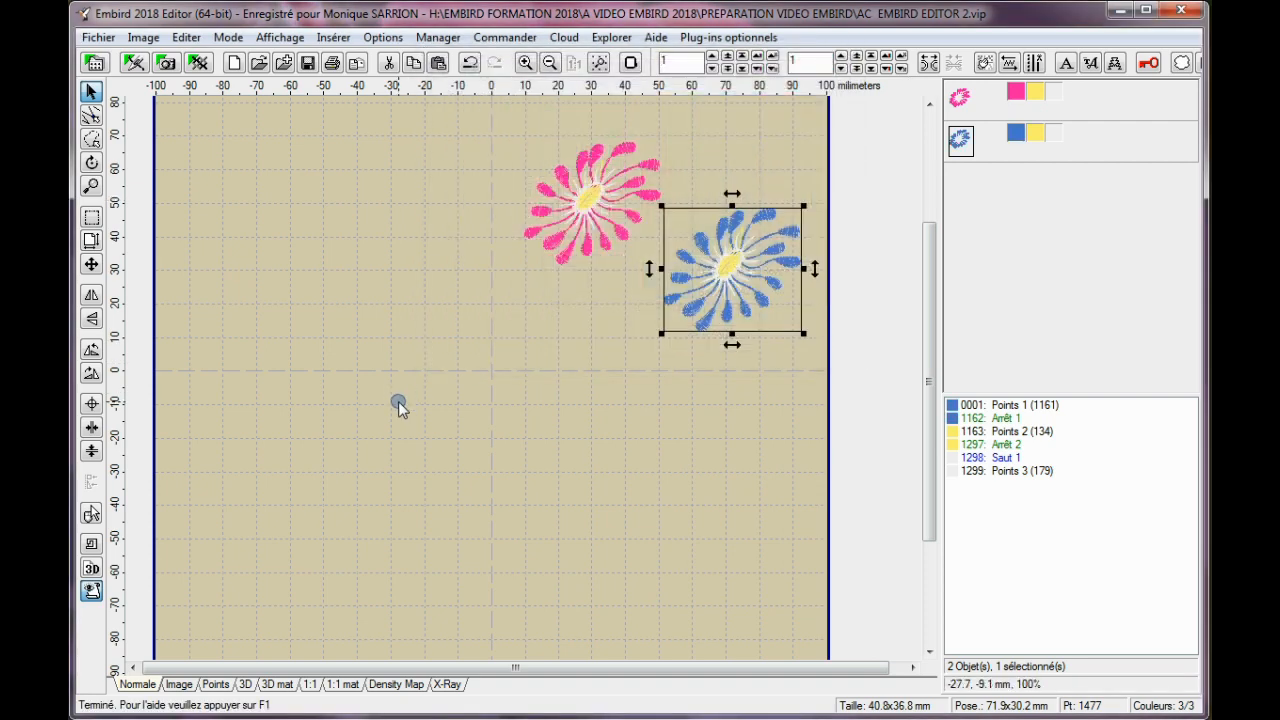
Step: Move the pink flower to about -16.6, 6.9 mm and repeat it automatically in a square, count 5, distance 10 mm
{"action": "left_click", "coordinate": [575, 198]}
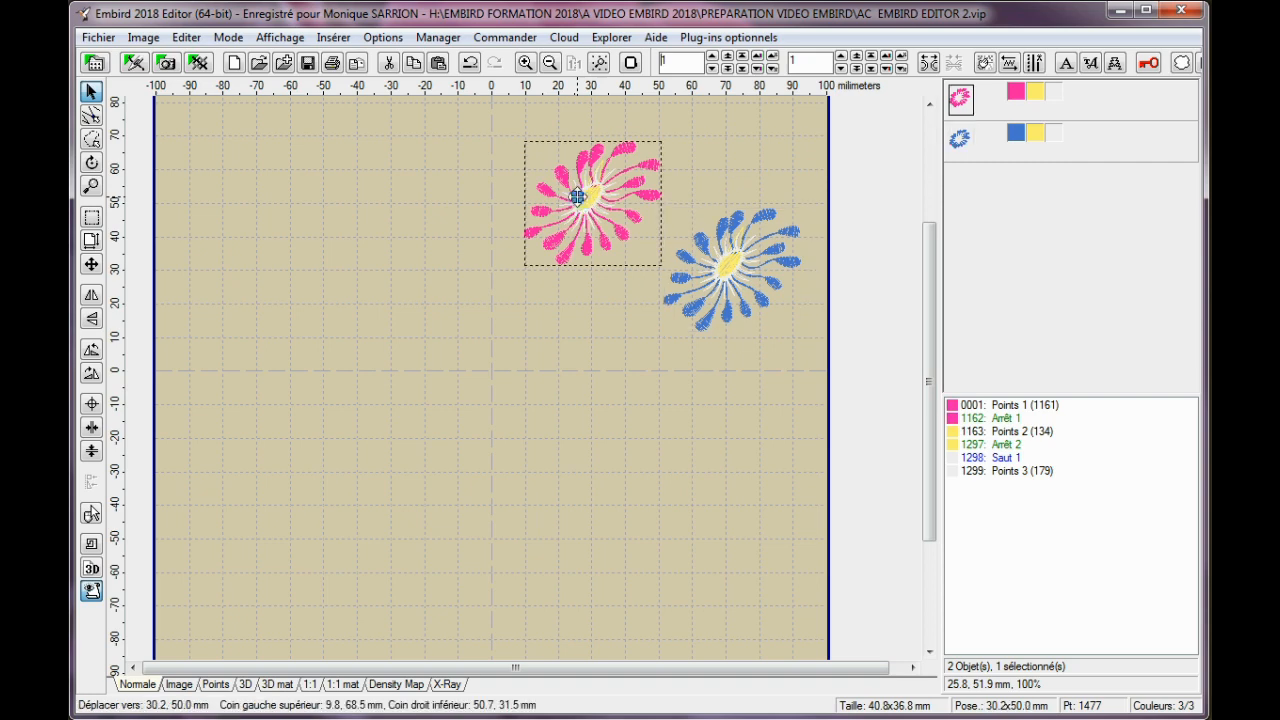
{"action": "left_click_drag", "start_coordinate": [591, 190], "coordinate": [435, 335]}
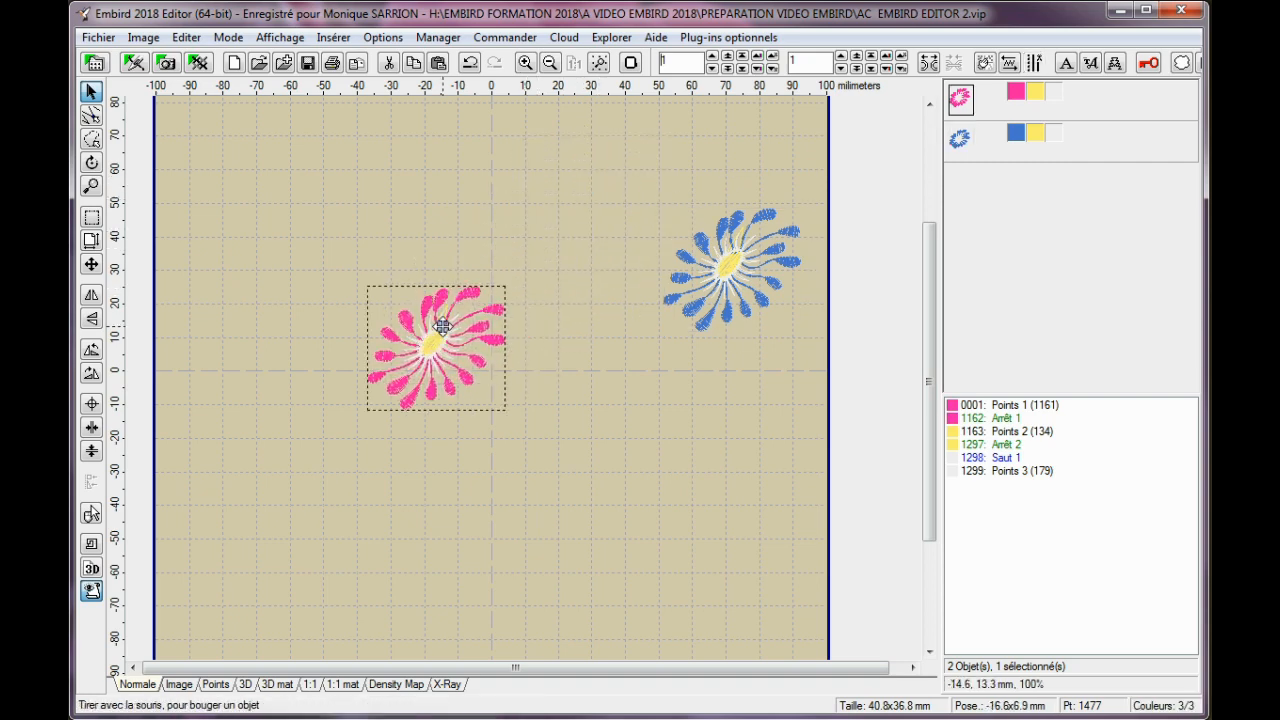
{"action": "left_click", "coordinate": [178, 40]}
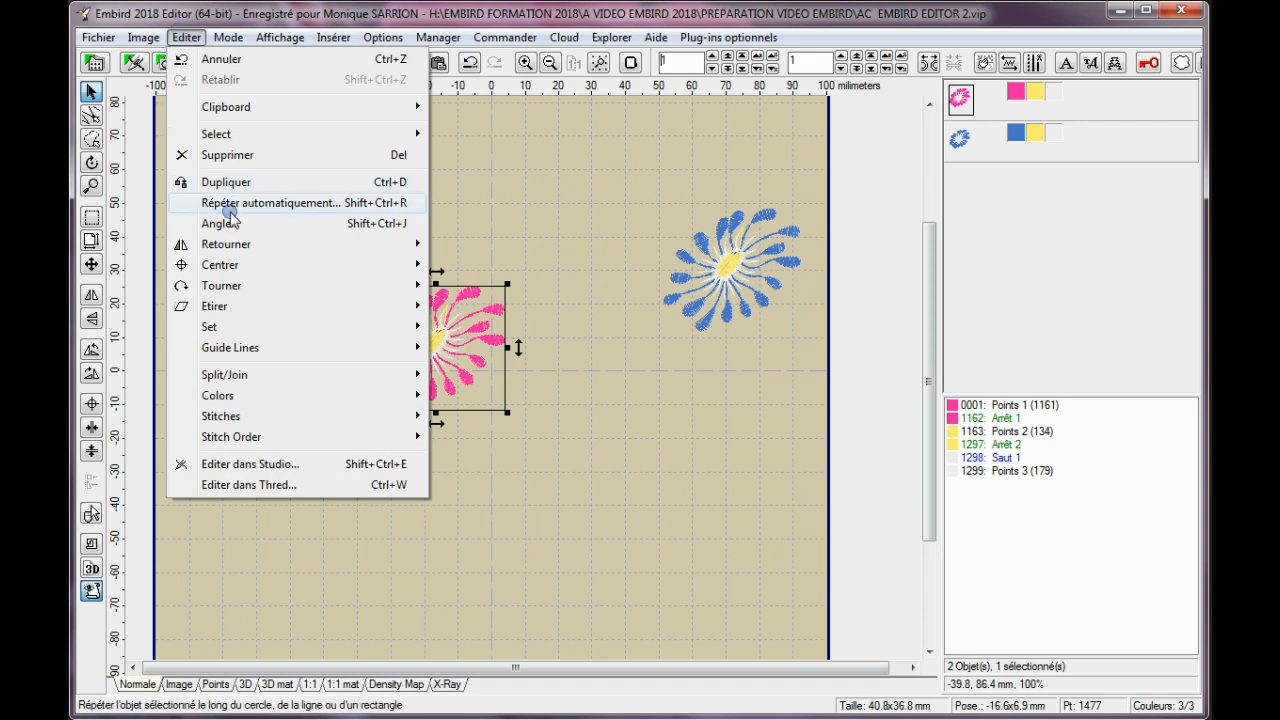
{"action": "left_click", "coordinate": [275, 205]}
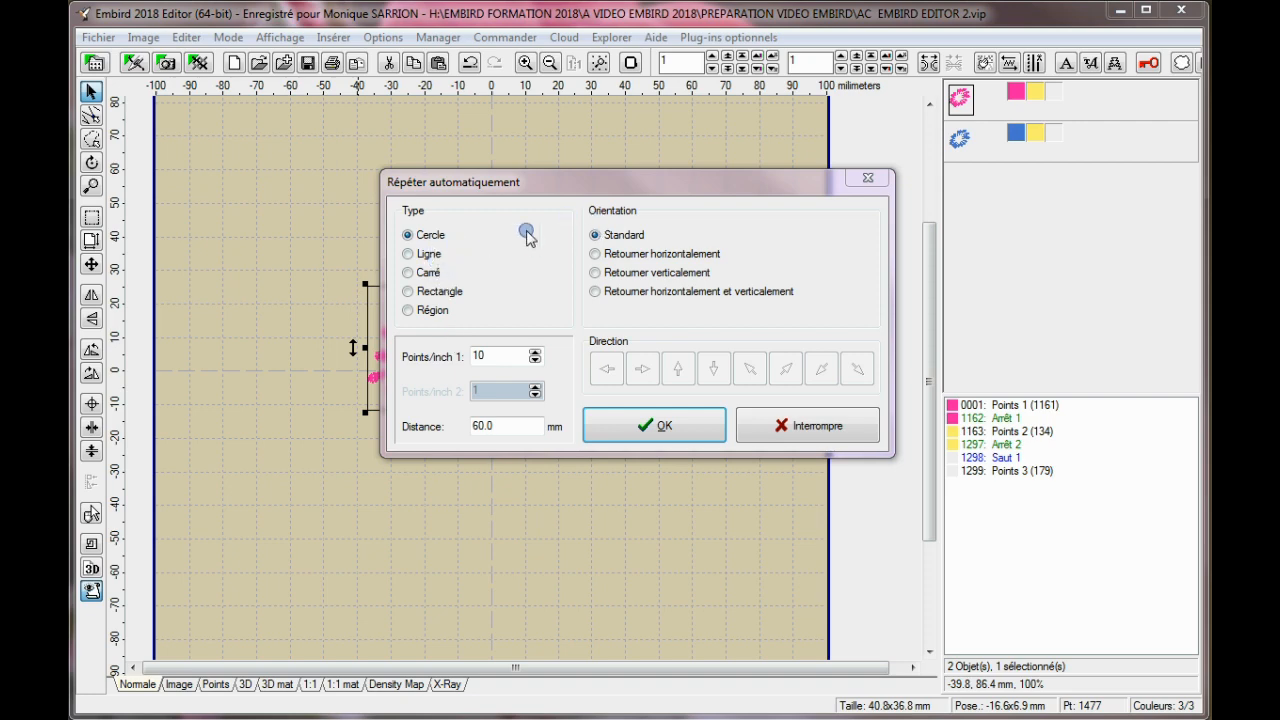
{"action": "left_click", "coordinate": [408, 272]}
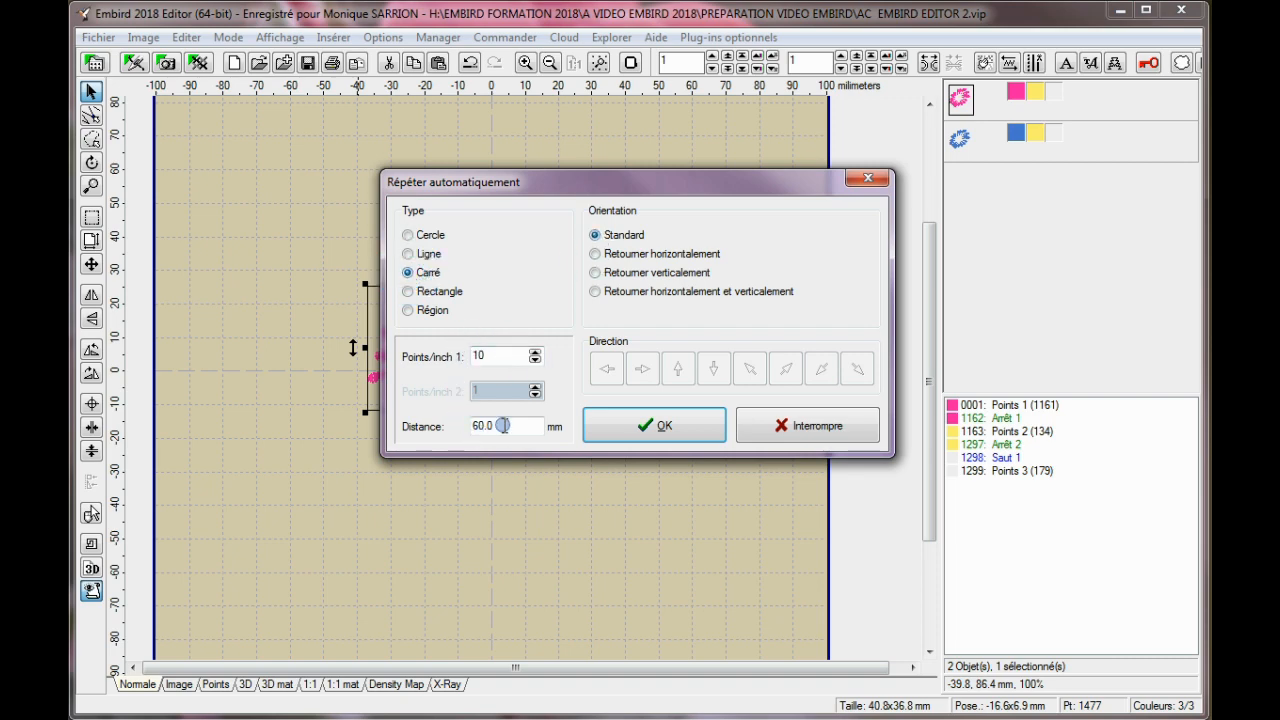
{"action": "left_click", "coordinate": [535, 362]}
{"action": "left_click", "coordinate": [535, 362]}
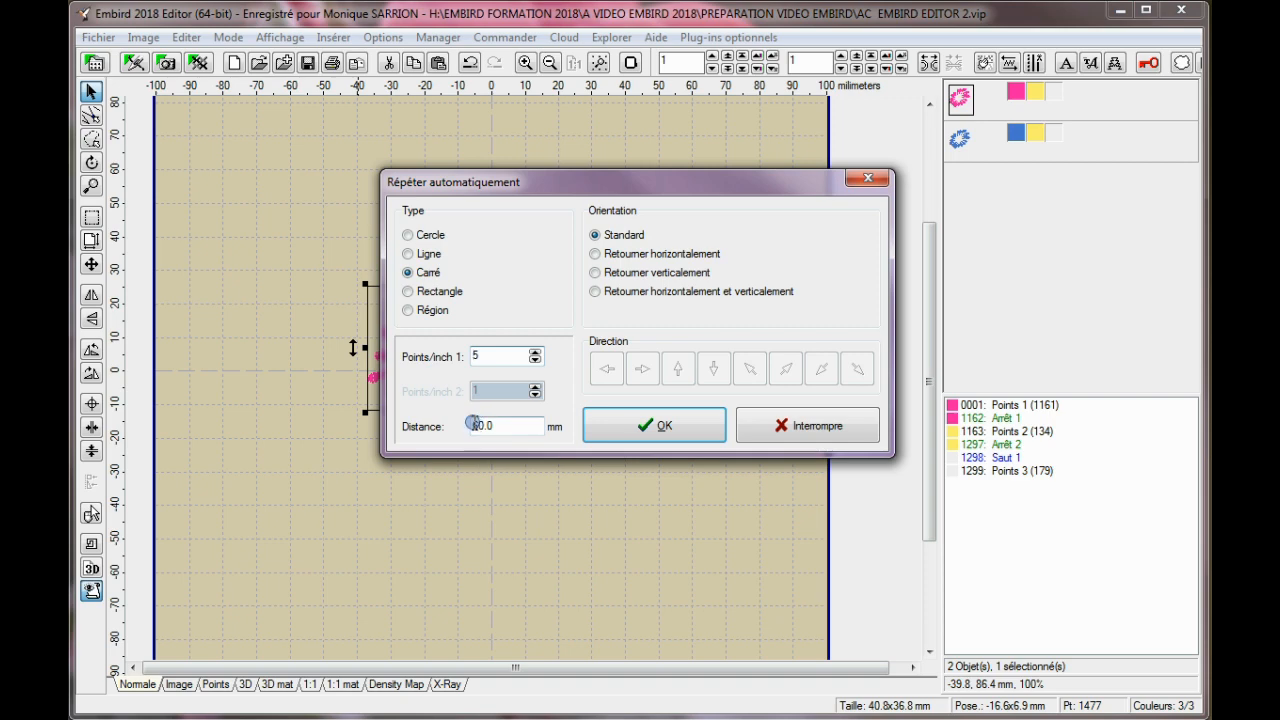
{"action": "left_click", "coordinate": [475, 425]}
{"action": "left_click", "coordinate": [628, 427]}
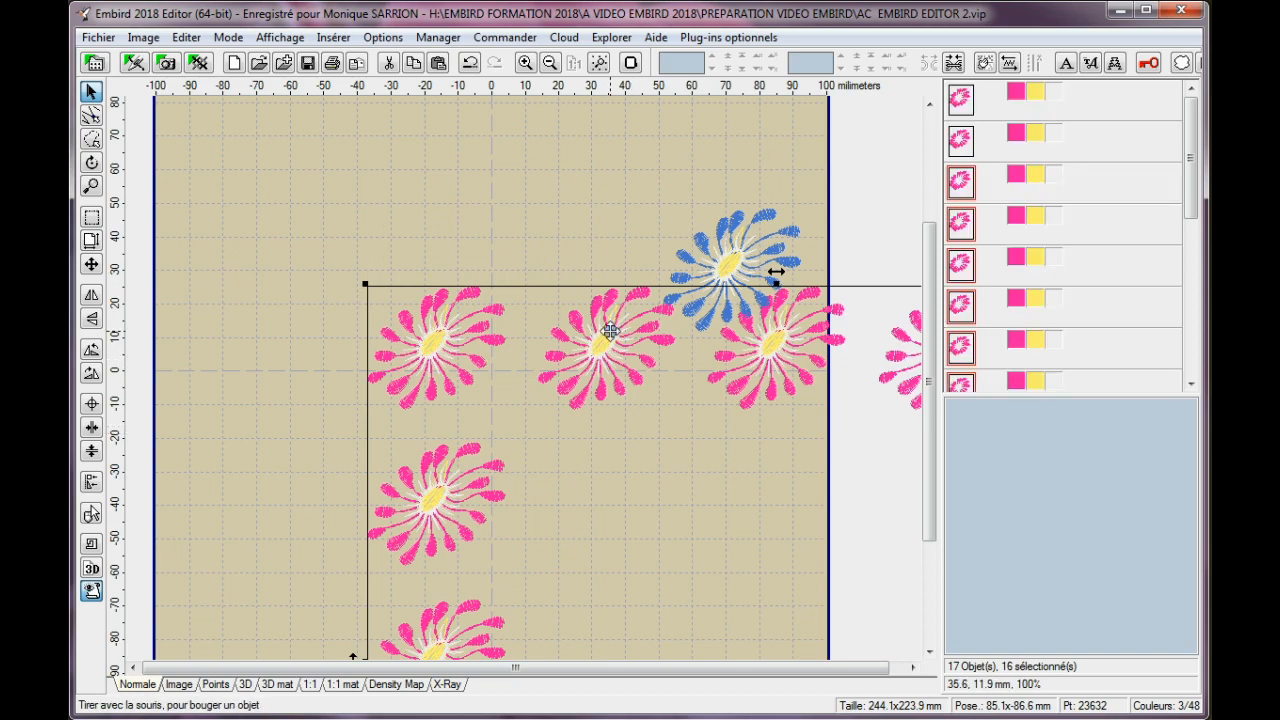
Step: Move the square of pink flowers to about 18.5, -35.1 mm, then undo the move and the square repeat
{"action": "left_click_drag", "start_coordinate": [610, 336], "coordinate": [387, 164]}
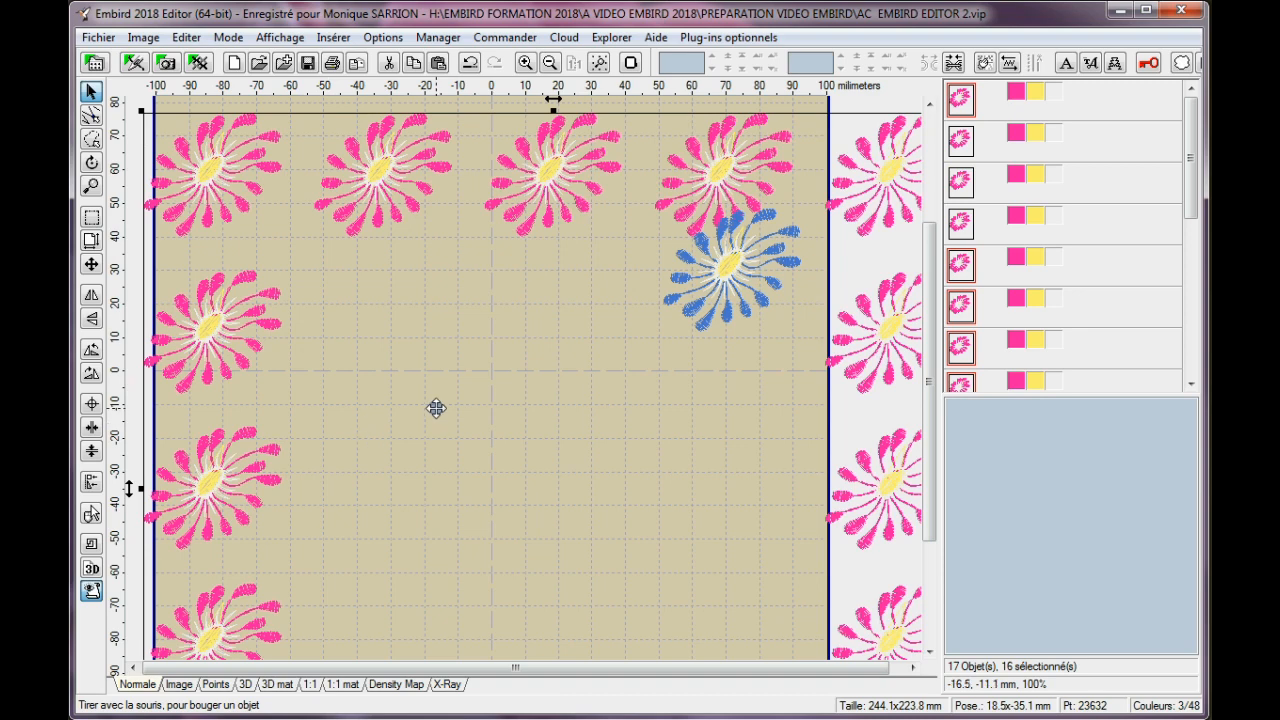
{"action": "left_click", "coordinate": [470, 63]}
{"action": "left_click_drag", "start_coordinate": [519, 316], "coordinate": [331, 144]}
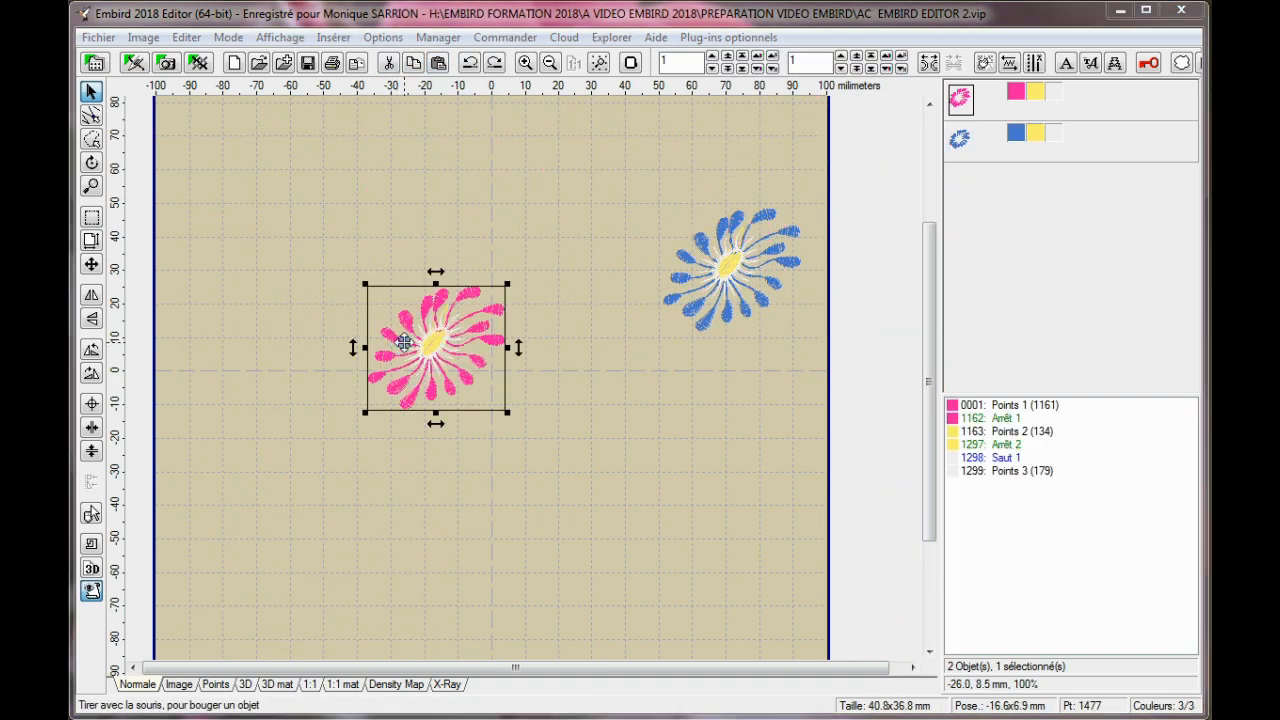
Step: Move the pink flower to about -14.6, 25.7 mm and repeat it automatically in a square, count 3, distance 9 mm
{"action": "left_click_drag", "start_coordinate": [403, 342], "coordinate": [410, 279]}
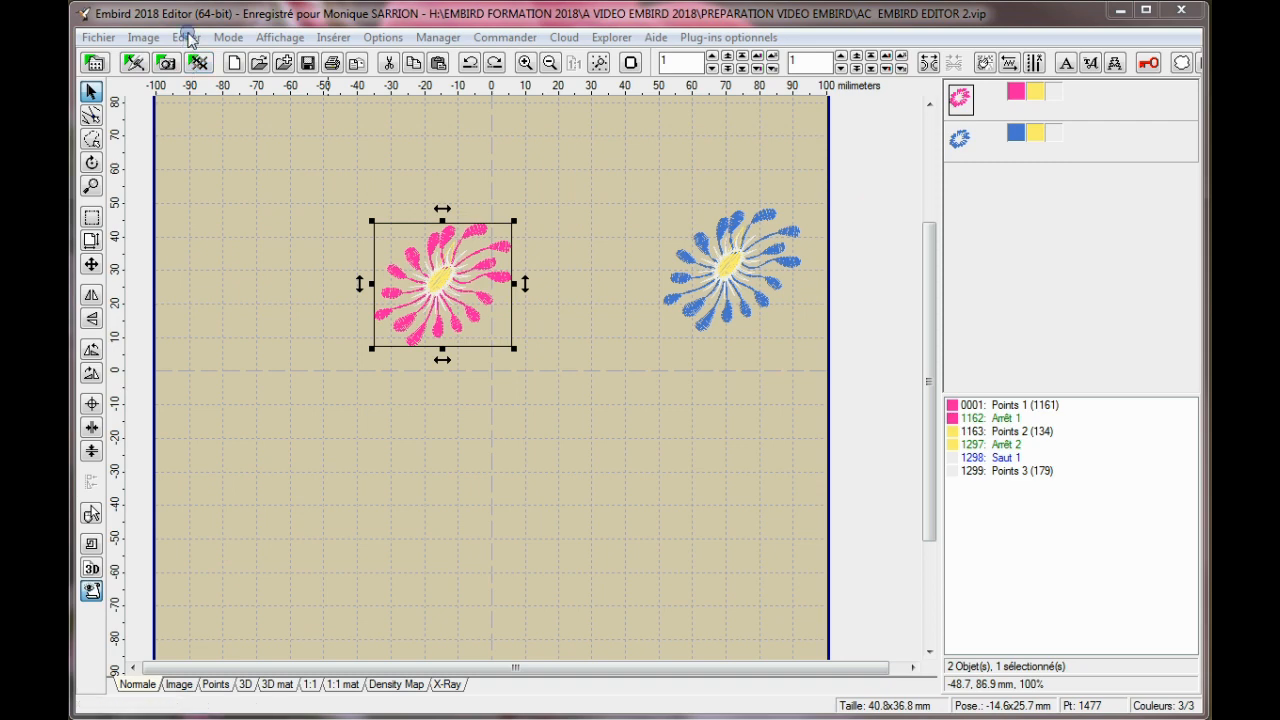
{"action": "left_click", "coordinate": [185, 40]}
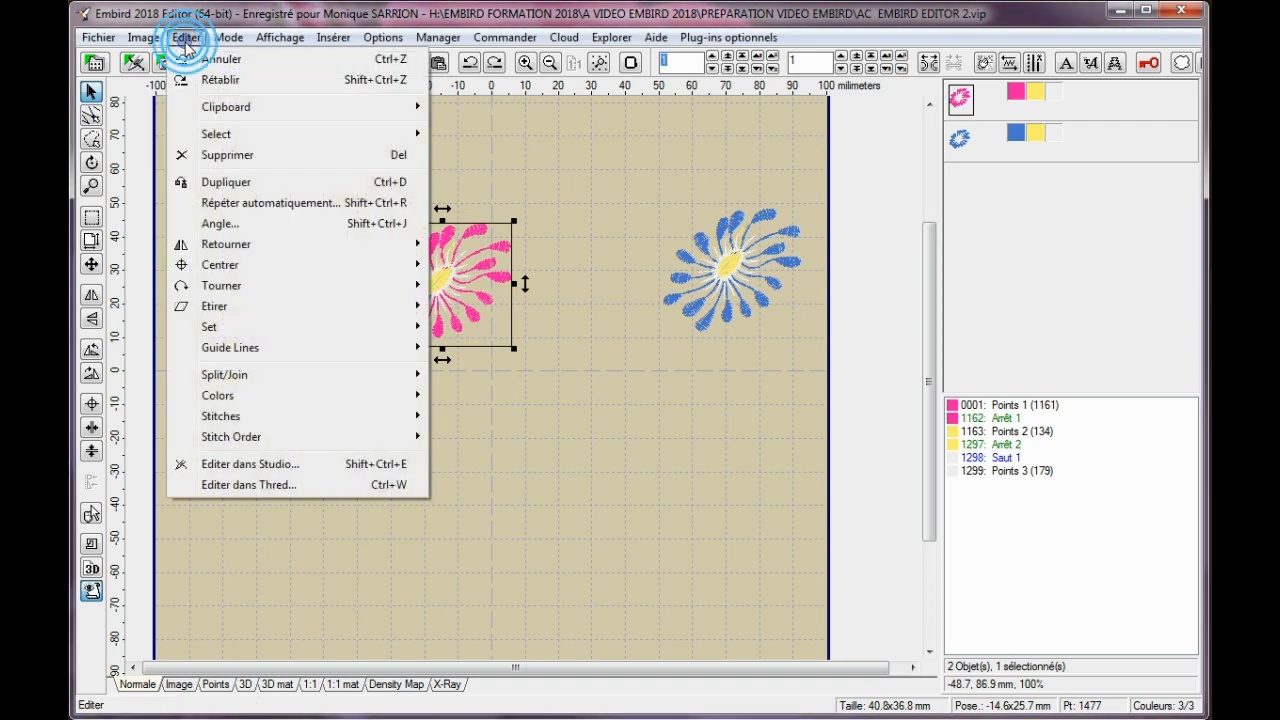
{"action": "left_click", "coordinate": [275, 204]}
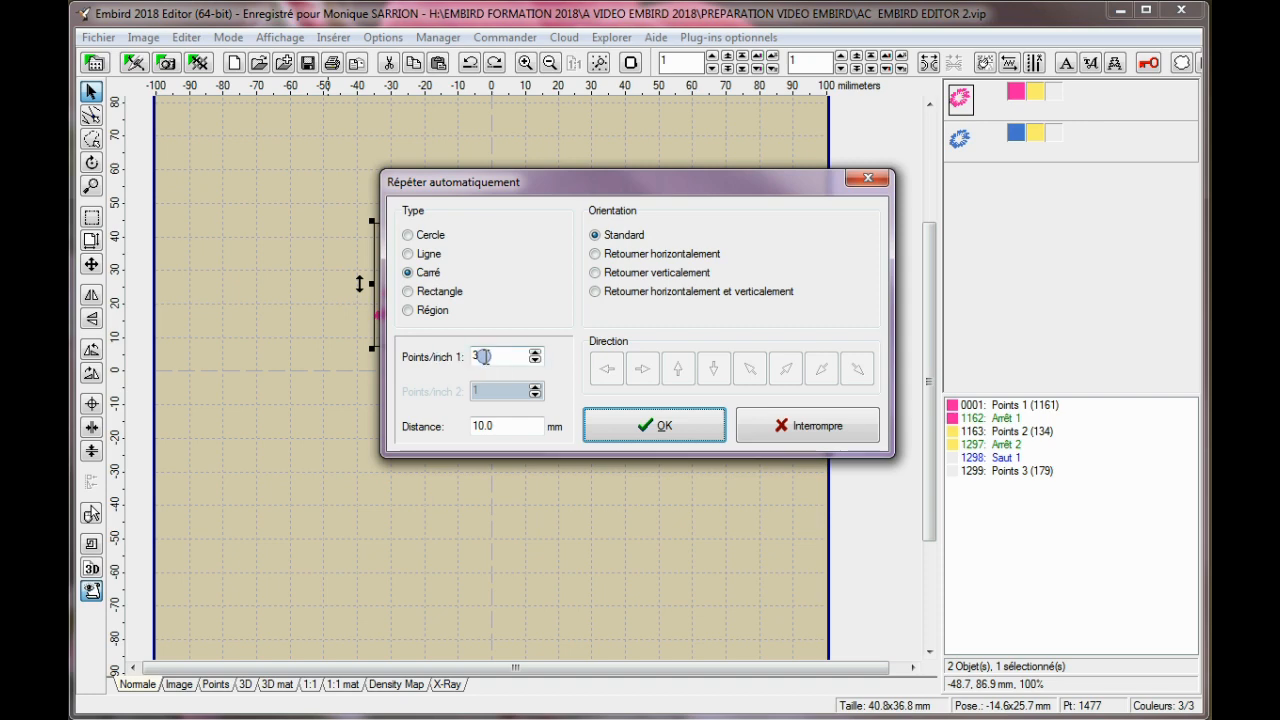
{"action": "double_click", "coordinate": [478, 425]}
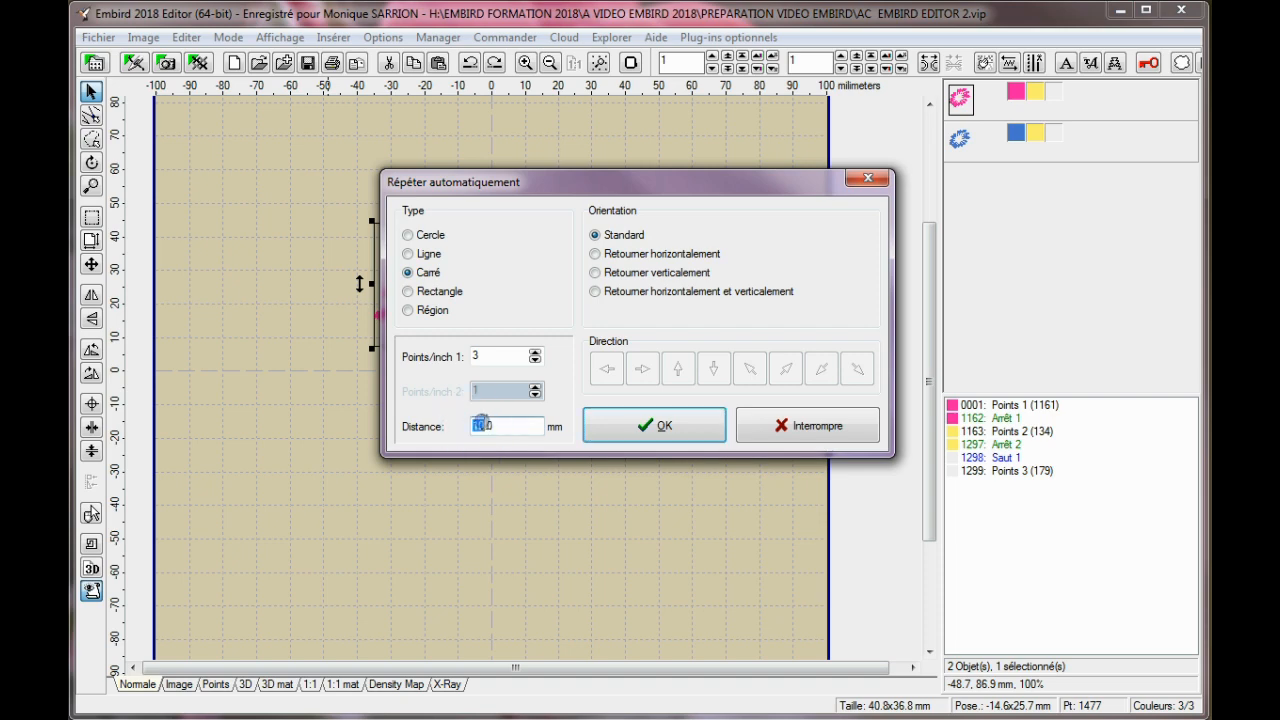
{"action": "type", "text": "9"}
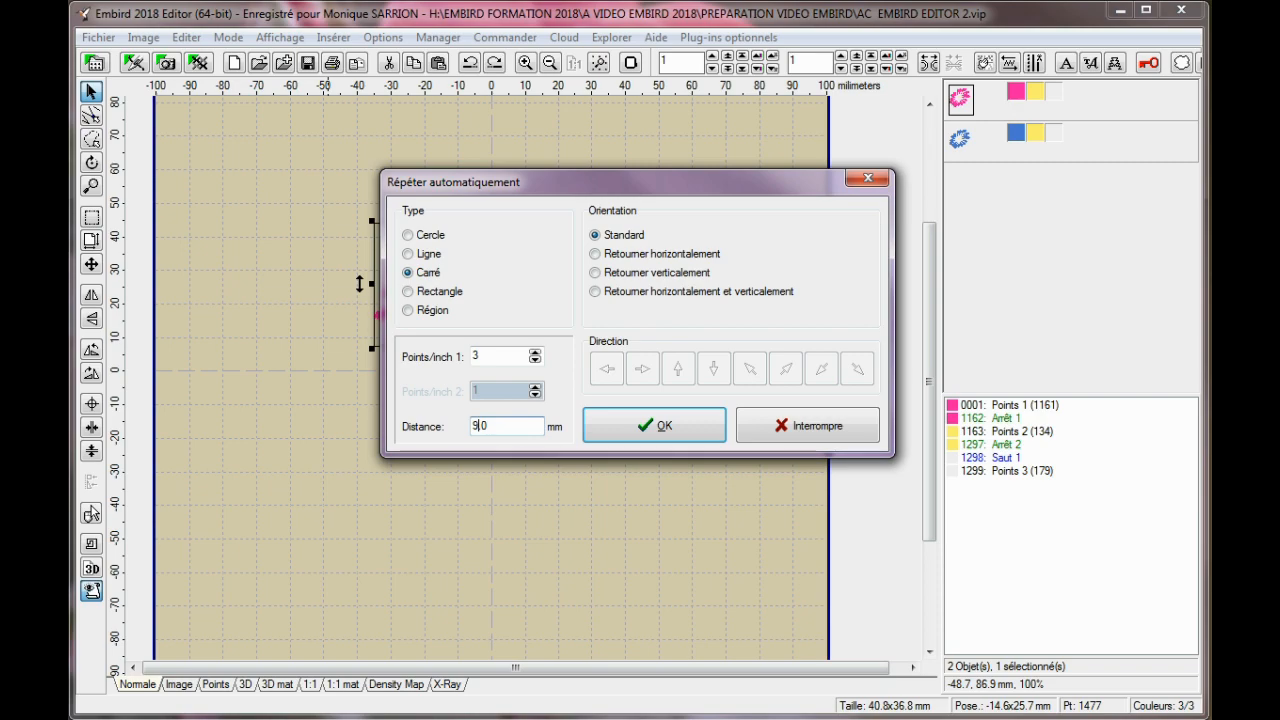
{"action": "left_click", "coordinate": [608, 427]}
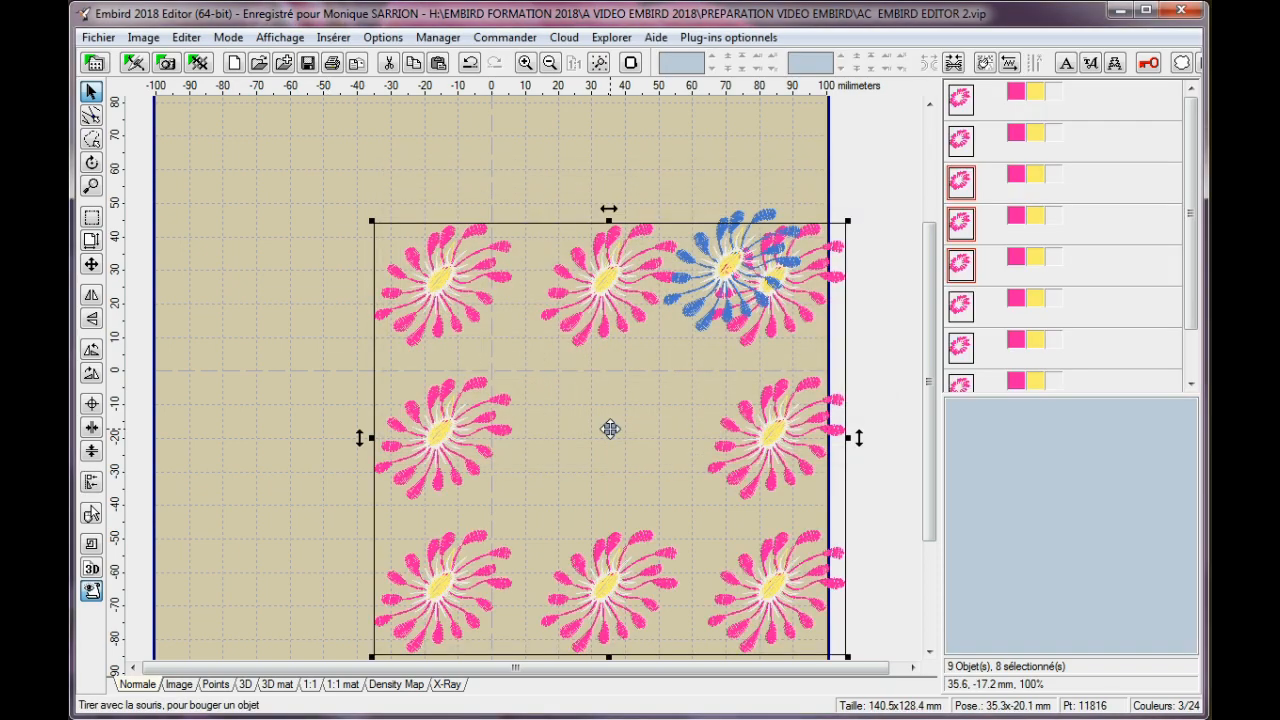
Step: Move the square of pink flowers to about -14.3, 9.0 mm, select the blue flower, and undo the moves
{"action": "left_click_drag", "start_coordinate": [530, 272], "coordinate": [356, 168]}
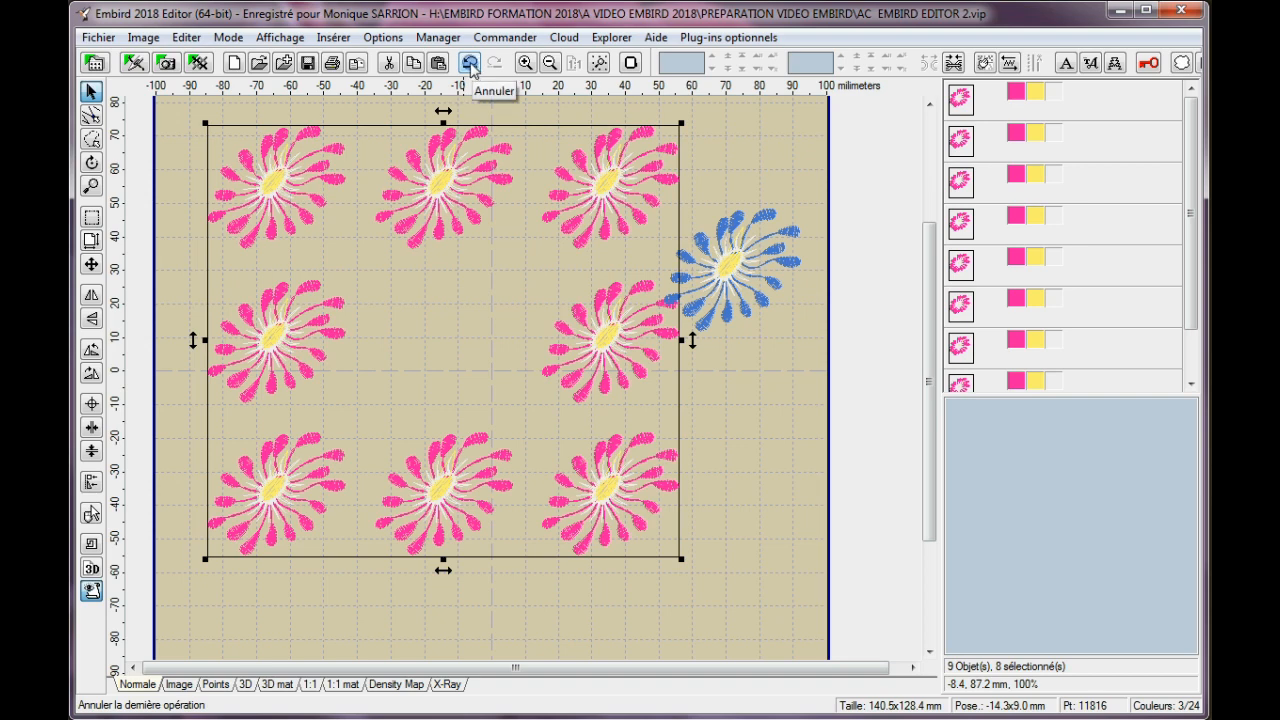
{"action": "left_click", "coordinate": [725, 260]}
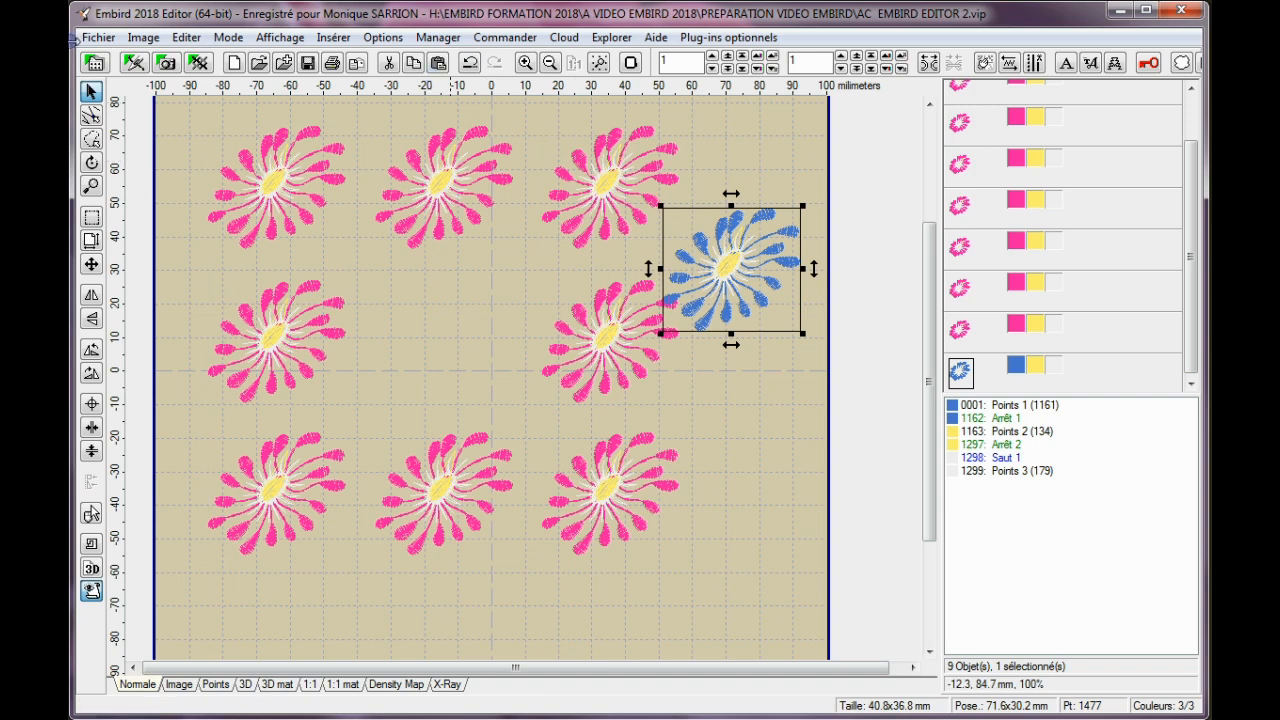
{"action": "left_click", "coordinate": [469, 63]}
{"action": "left_click", "coordinate": [469, 63]}
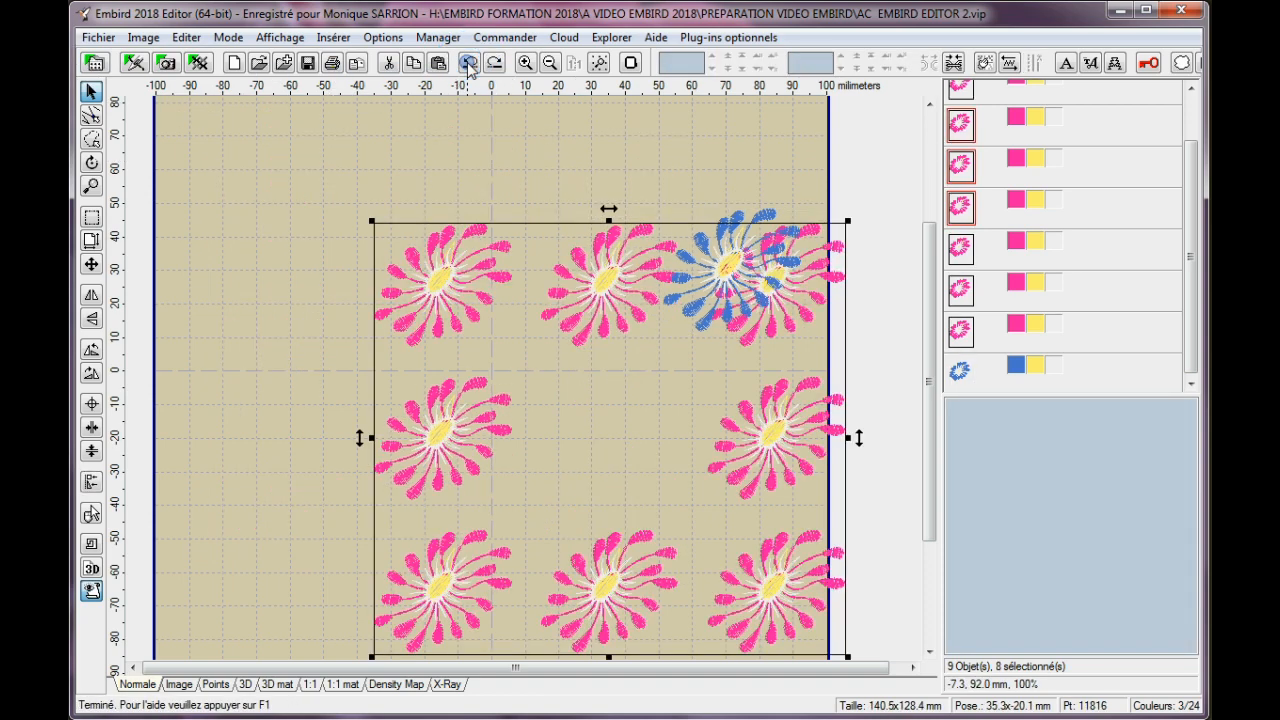
Step: Join the eight pink flowers into one object and move it partly beyond the hoop's left edge, clear of the blue flower
{"action": "left_click", "coordinate": [950, 63]}
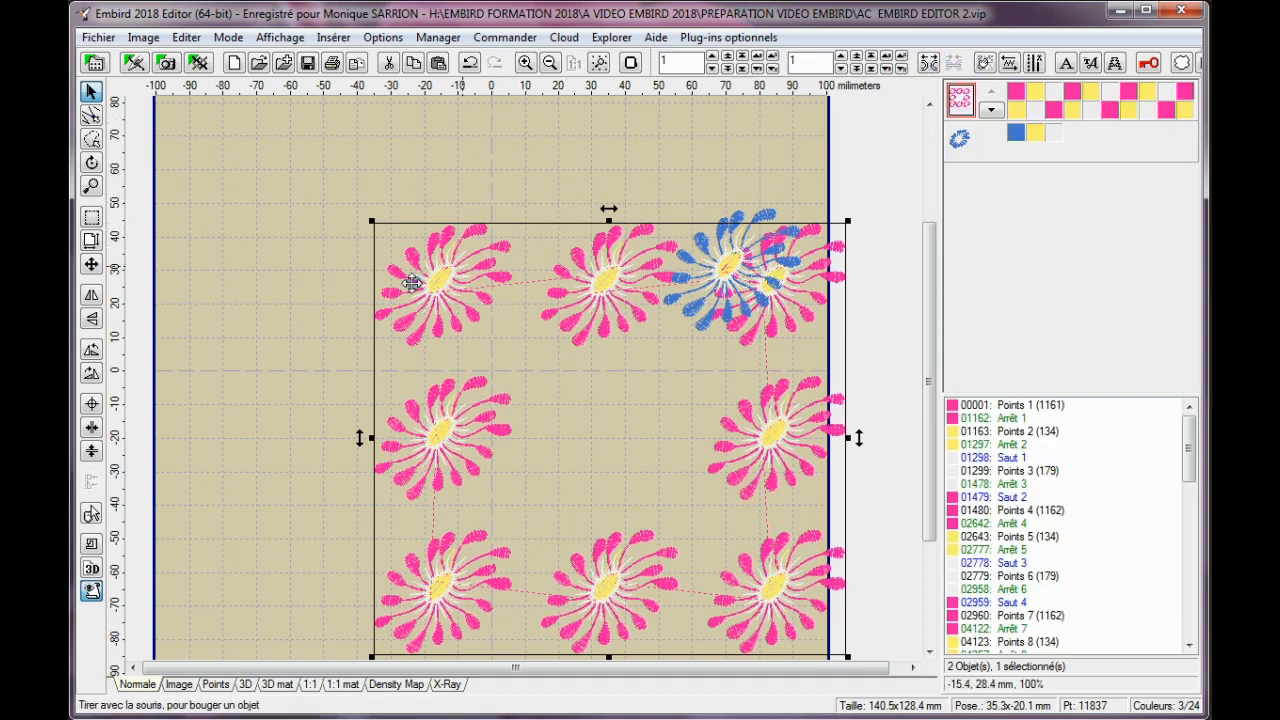
{"action": "left_click_drag", "start_coordinate": [412, 283], "coordinate": [95, 235]}
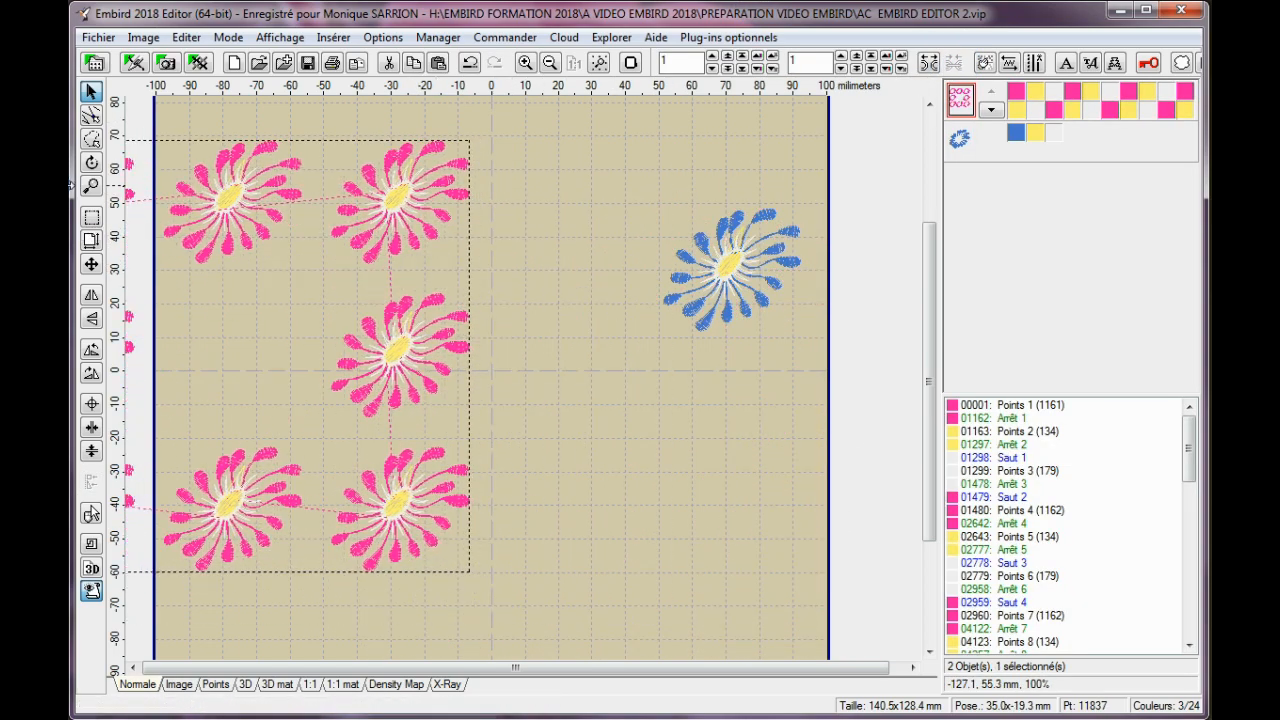
Step: Repeat the blue flower automatically in a line toward the right, standard orientation, count 3, distance 9 mm
{"action": "left_click", "coordinate": [740, 276]}
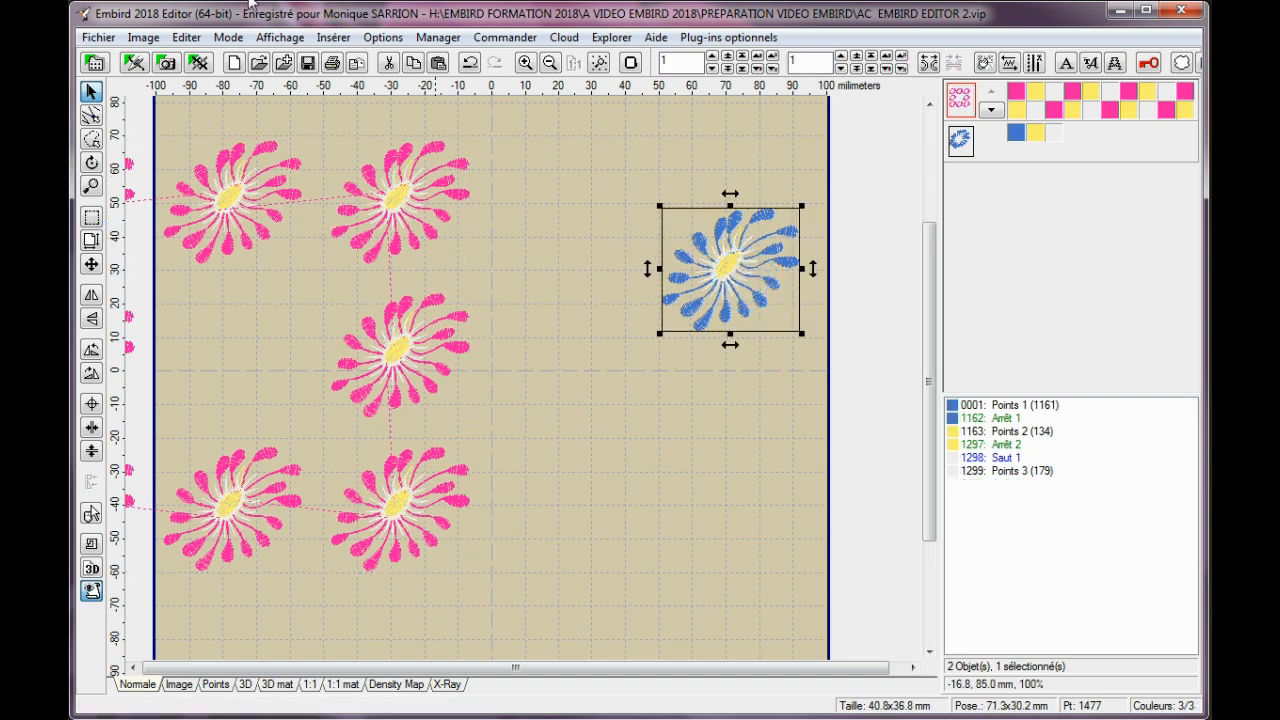
{"action": "left_click", "coordinate": [186, 37]}
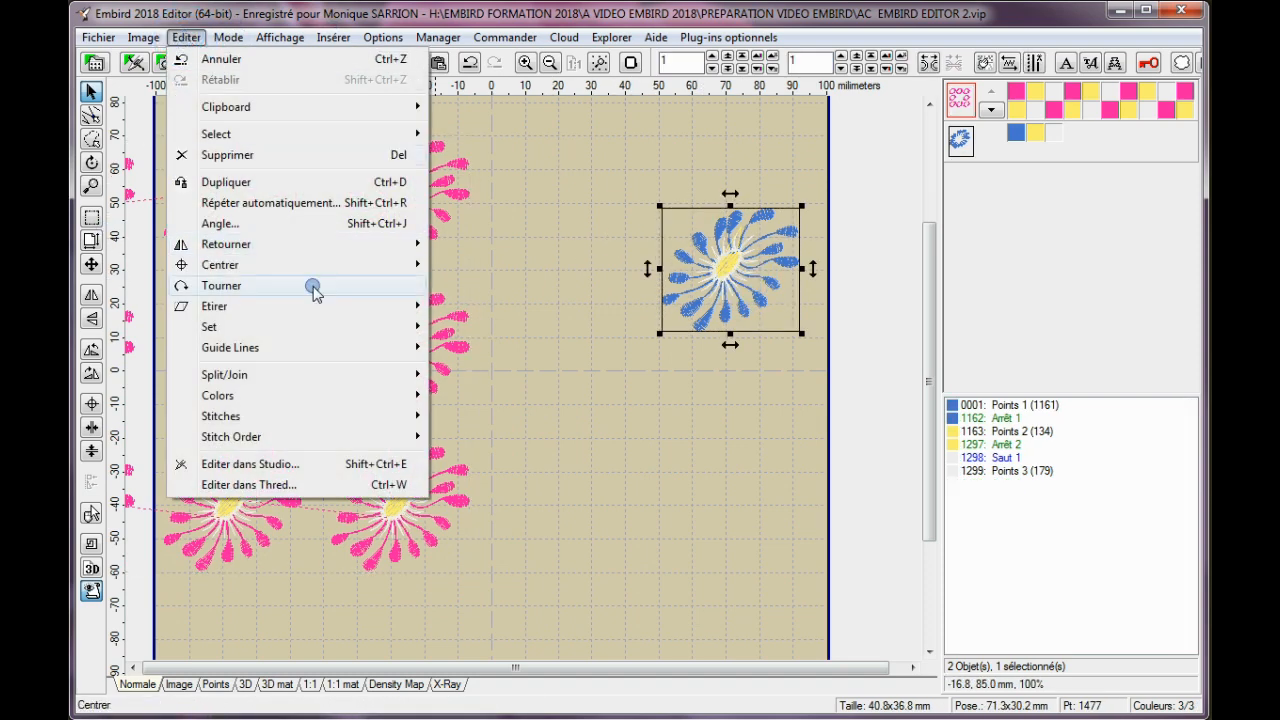
{"action": "left_click", "coordinate": [293, 203]}
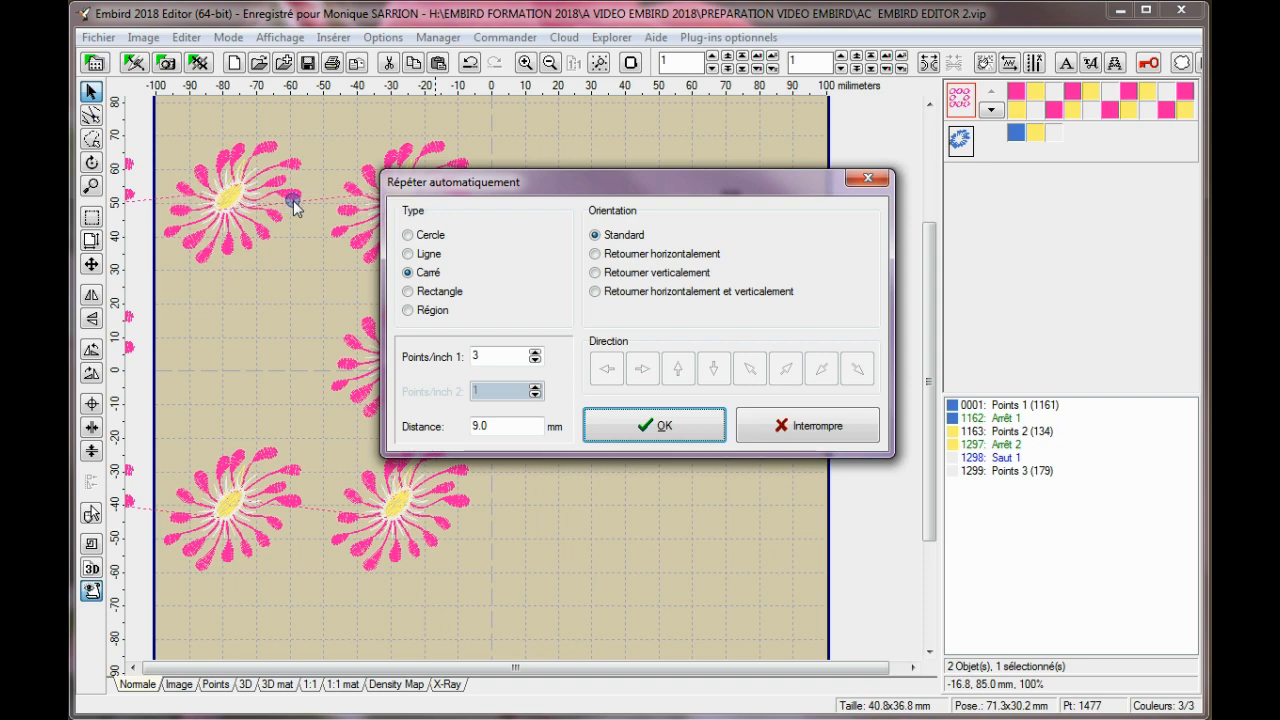
{"action": "left_click", "coordinate": [408, 255]}
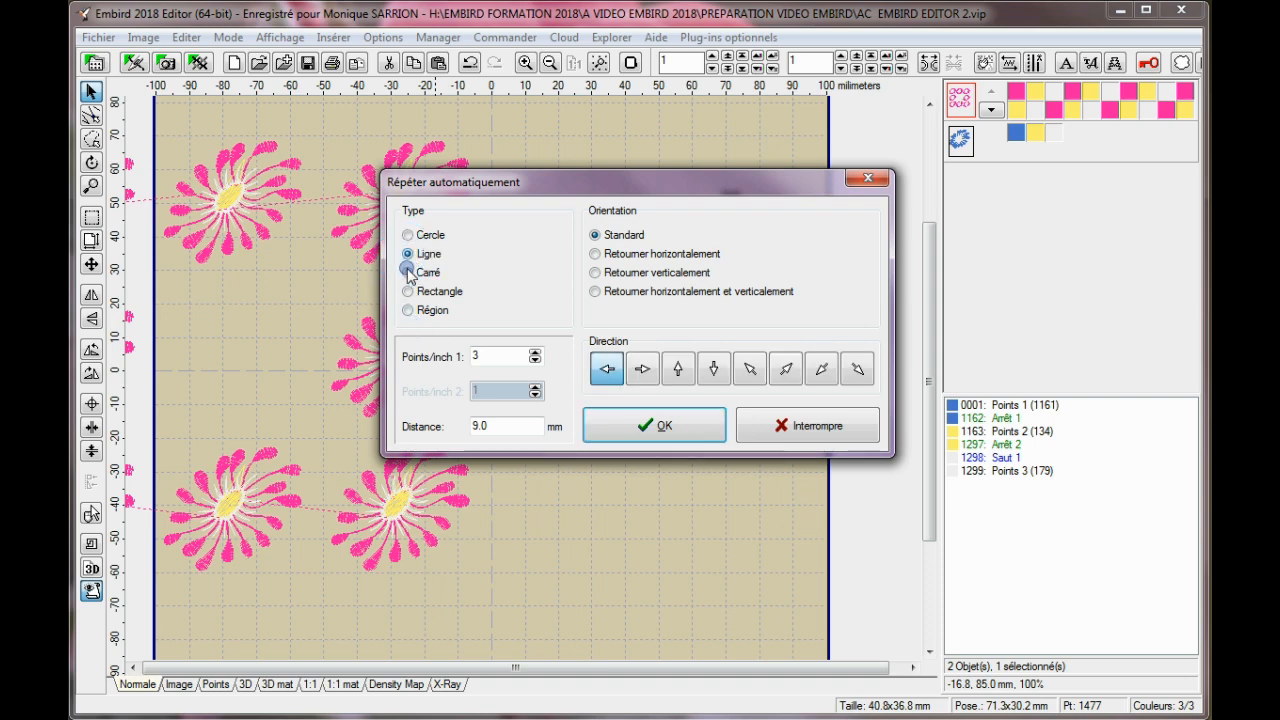
{"action": "left_click", "coordinate": [603, 368]}
{"action": "left_click", "coordinate": [642, 369]}
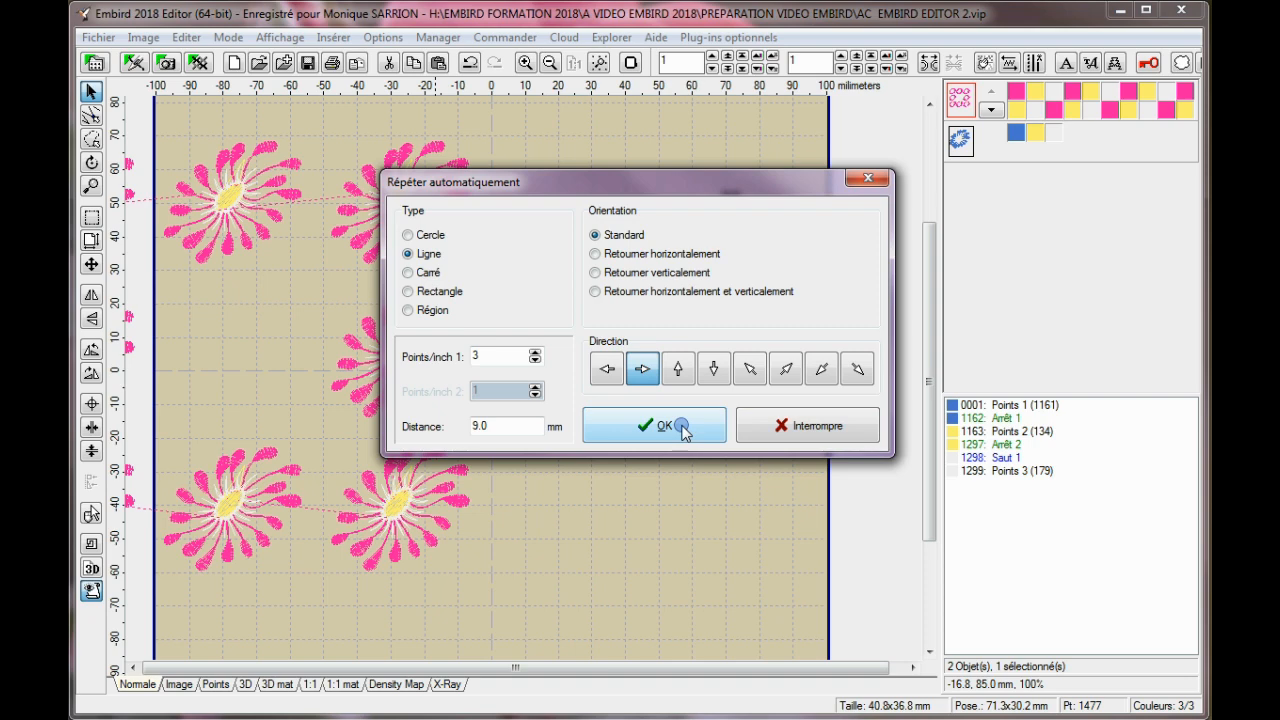
{"action": "left_click", "coordinate": [684, 430]}
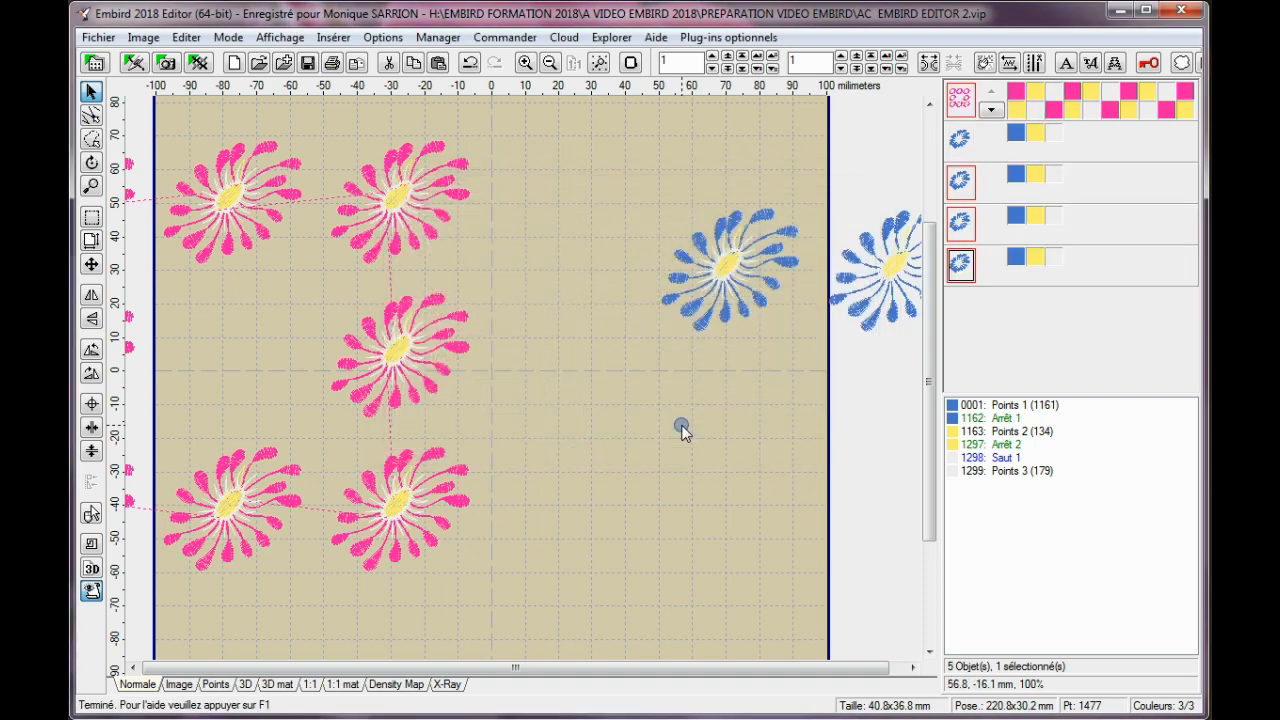
Step: Try moving and splitting the original blue flower, then undo these changes and the line repeat
{"action": "left_click_drag", "start_coordinate": [745, 263], "coordinate": [717, 272]}
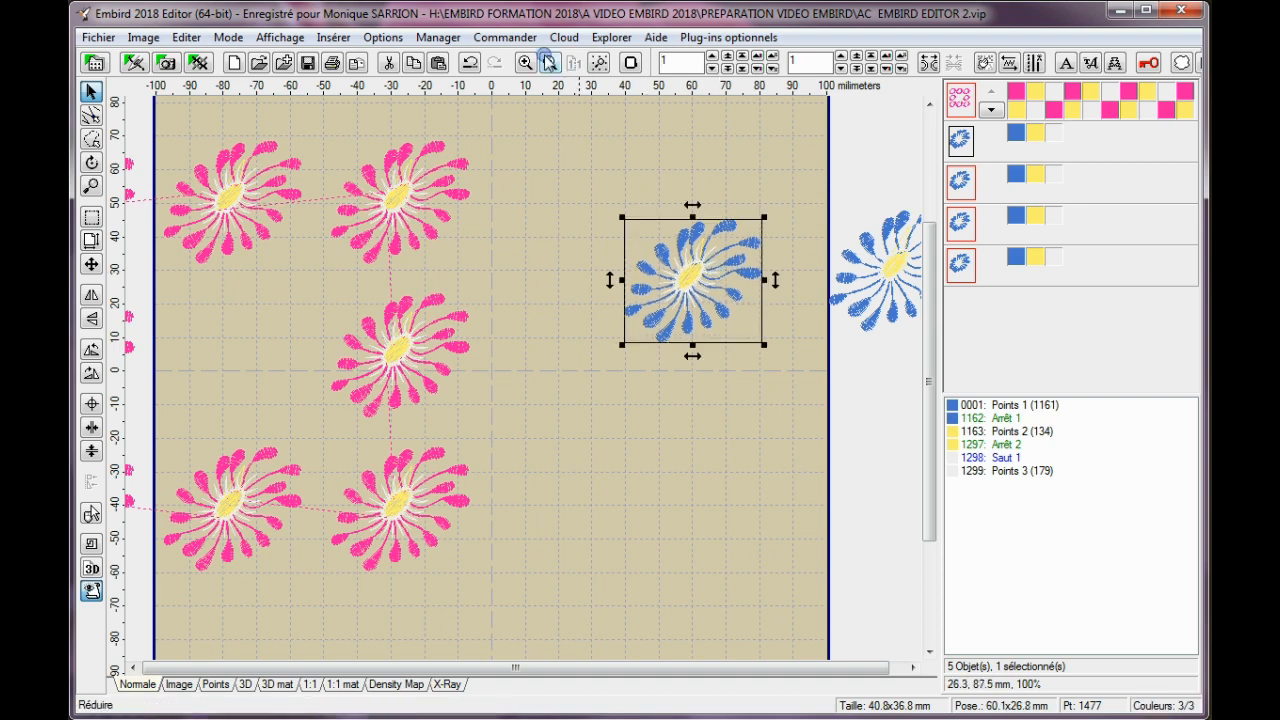
{"action": "left_click", "coordinate": [468, 63]}
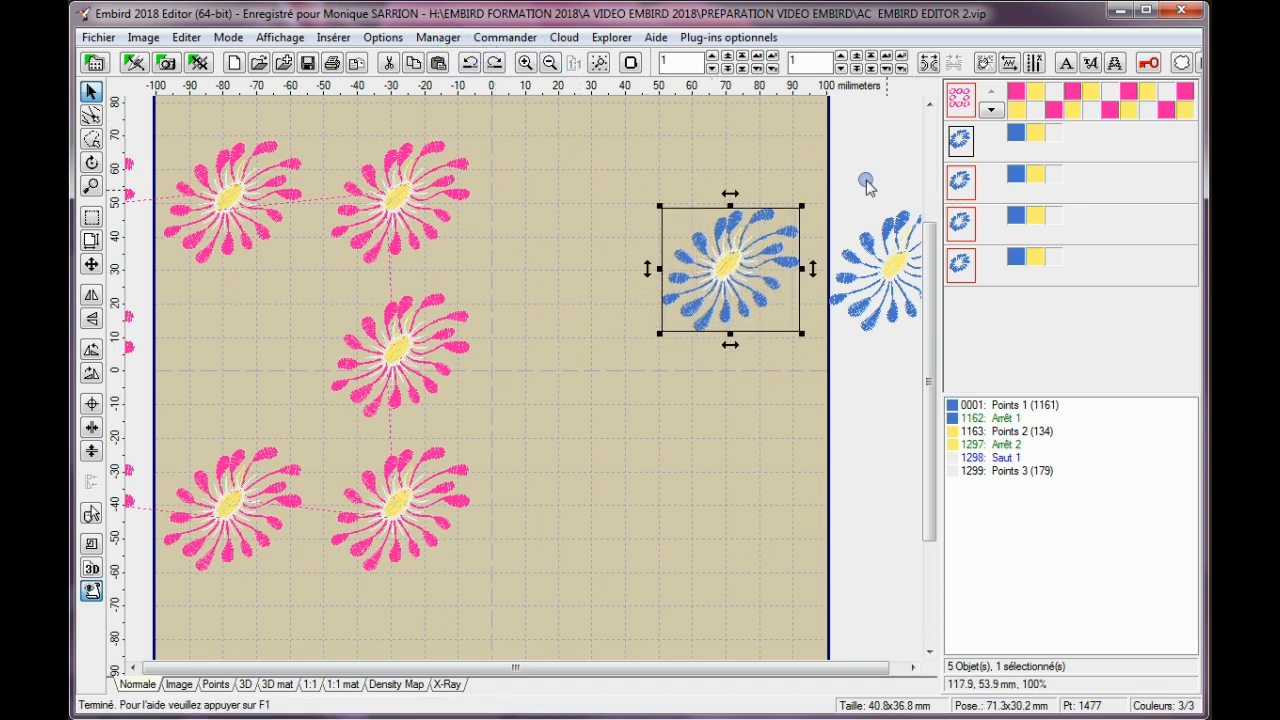
{"action": "left_click", "coordinate": [929, 64]}
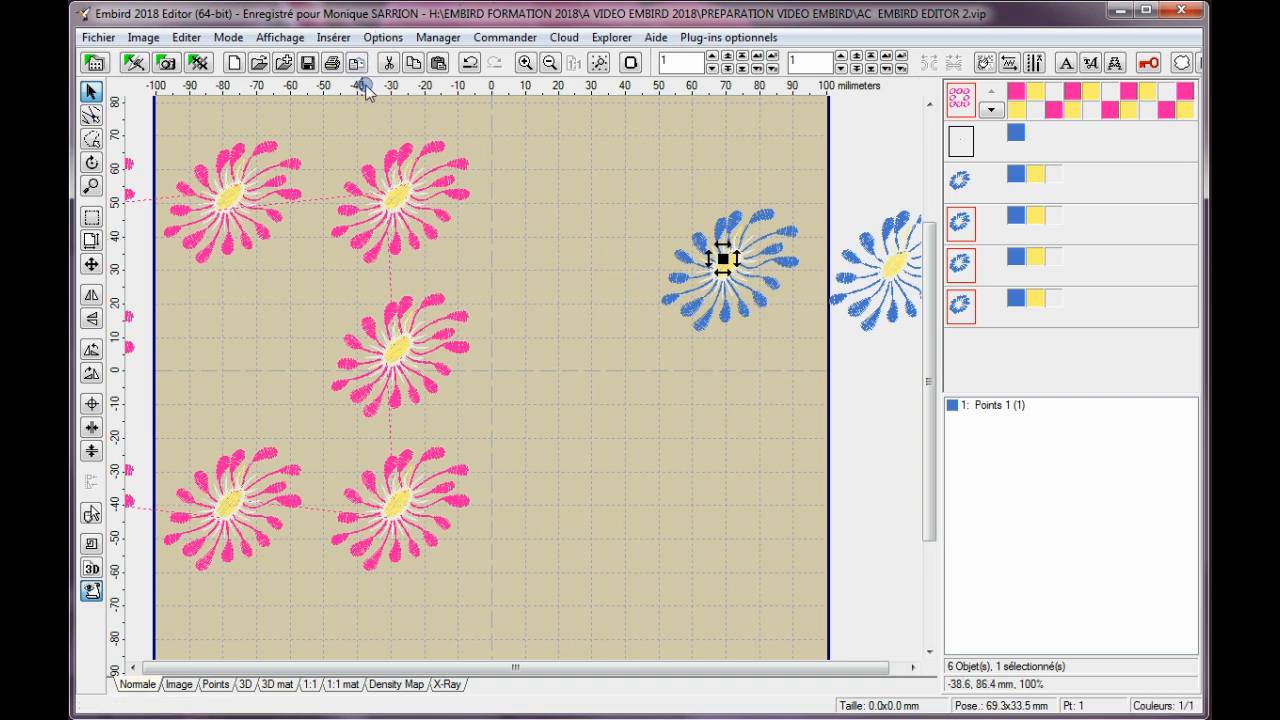
{"action": "left_click", "coordinate": [468, 63]}
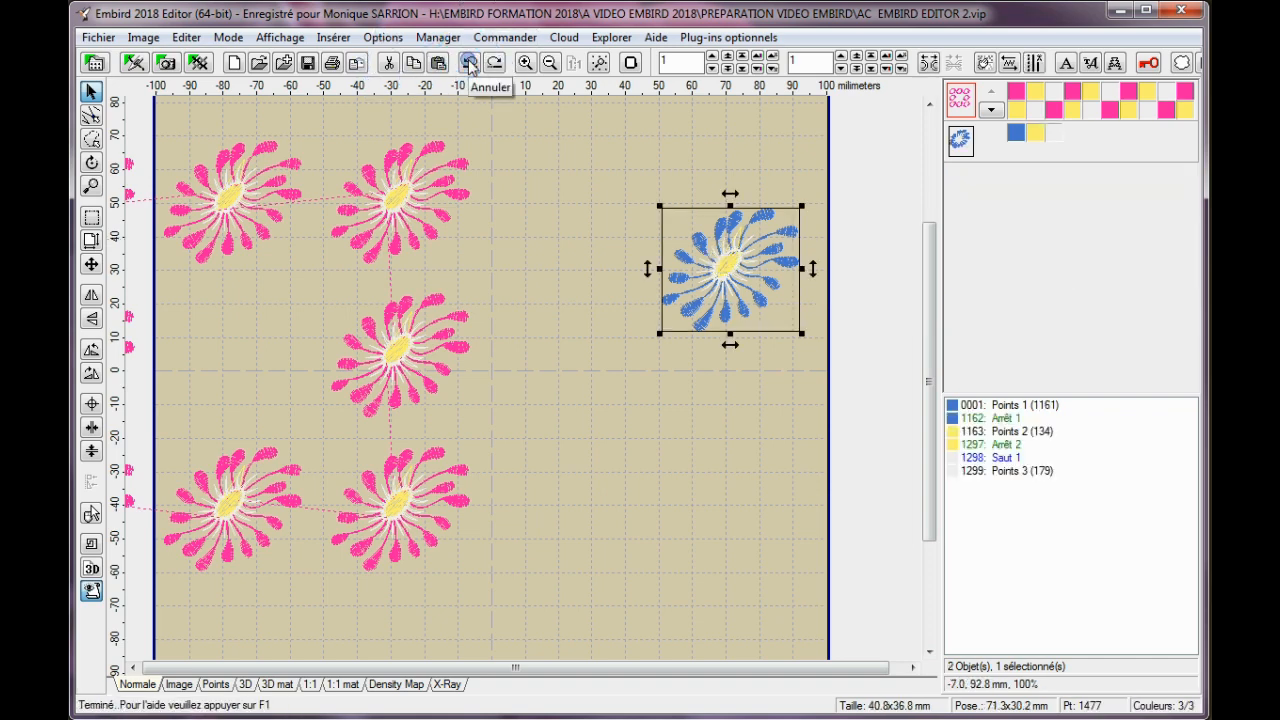
Step: Repeat the single blue flower again in a rightward line with count 3 and 9 mm distance
{"action": "left_click", "coordinate": [186, 37]}
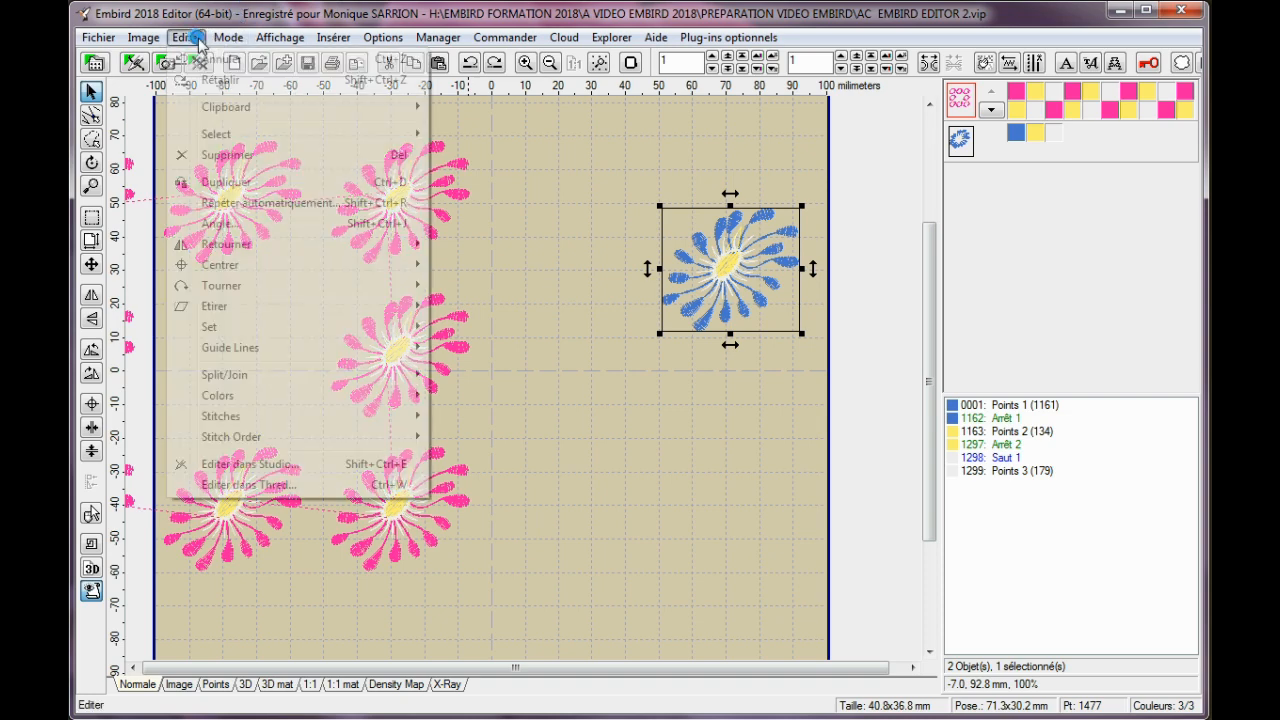
{"action": "left_click", "coordinate": [252, 203]}
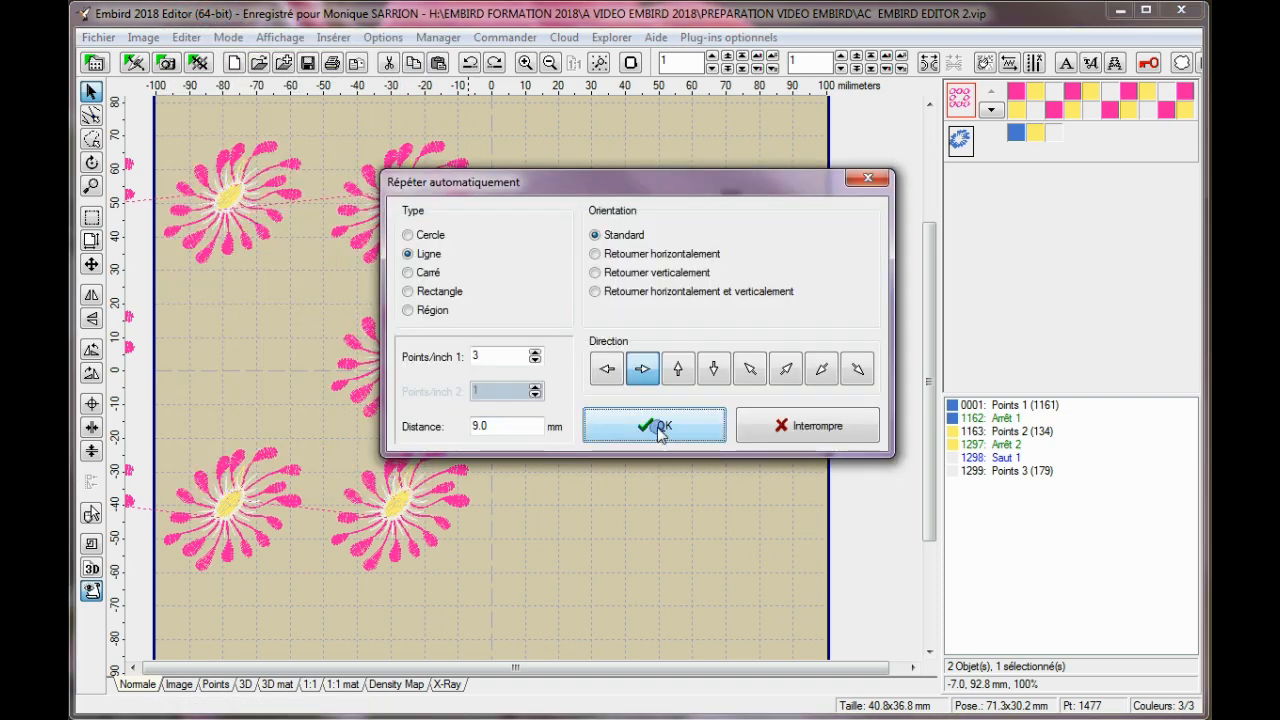
{"action": "left_click", "coordinate": [659, 428]}
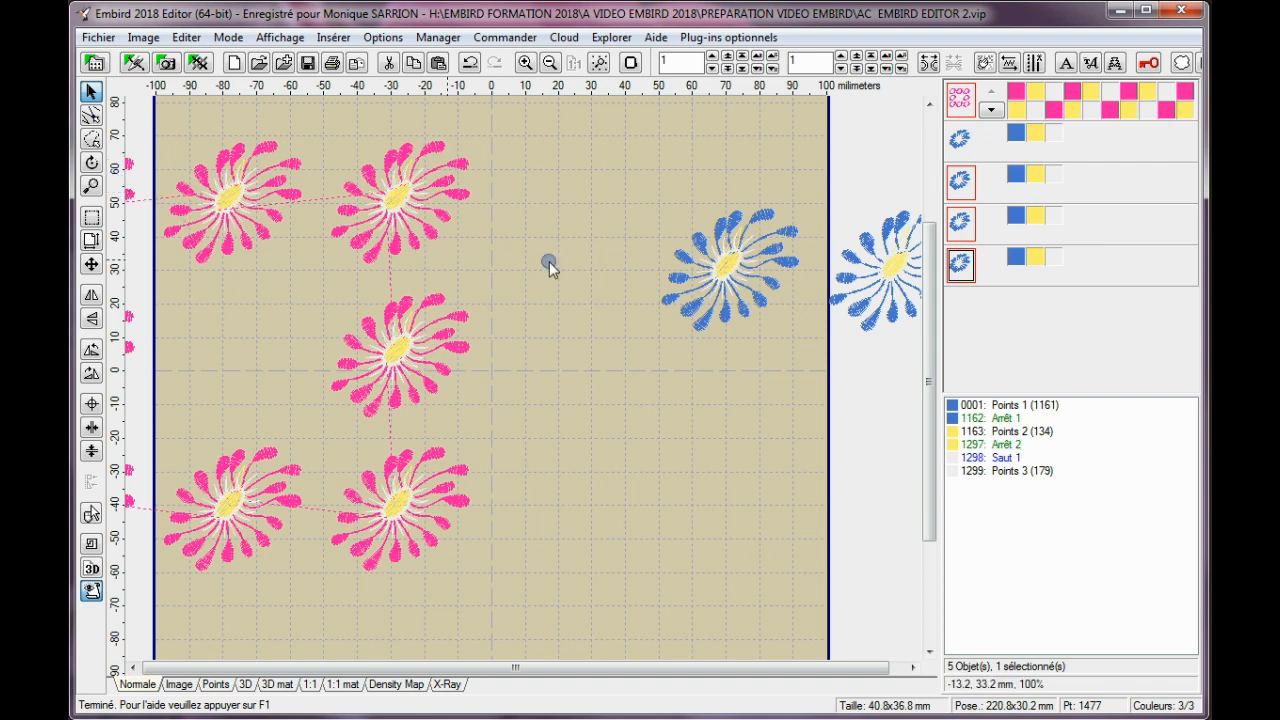
Step: Join the three repeated blue flowers into one object and move it inside the hoop, centred at about -17, 20 mm
{"action": "left_click", "coordinate": [958, 137]}
{"action": "left_click", "coordinate": [958, 180], "text": "shift"}
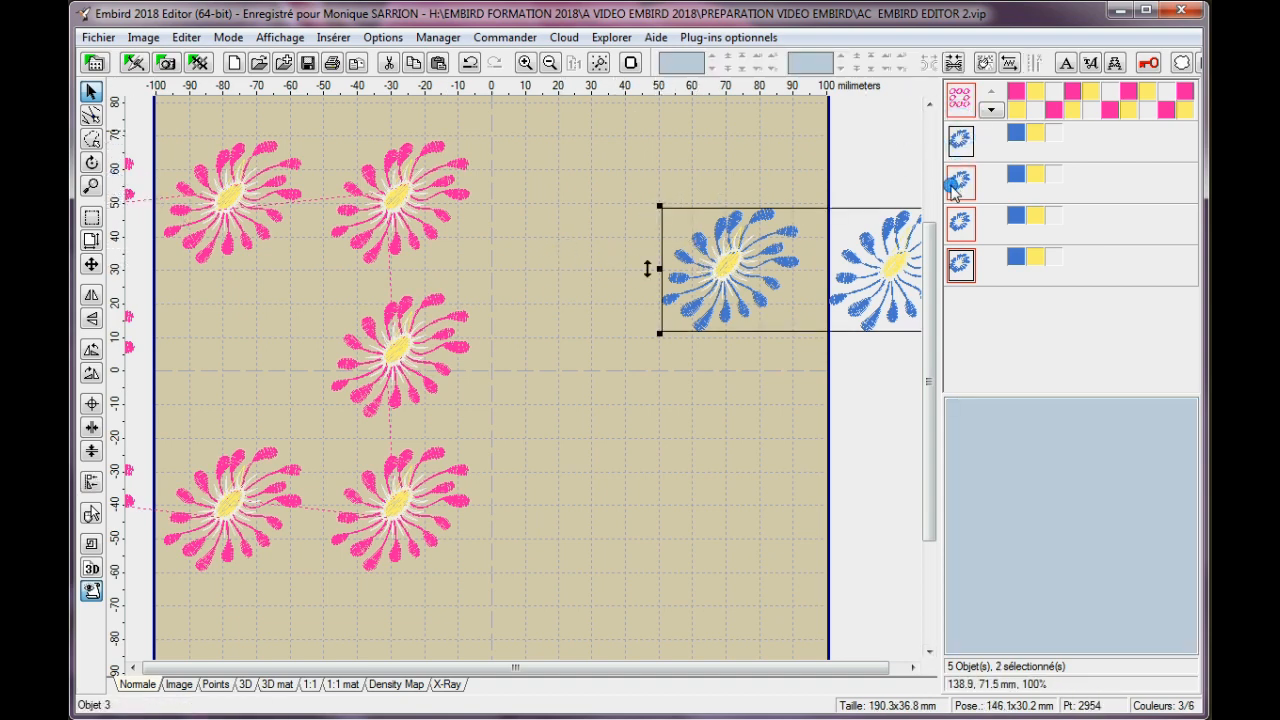
{"action": "left_click", "coordinate": [951, 186], "text": "ctrl"}
{"action": "left_click", "coordinate": [962, 221], "text": "ctrl"}
{"action": "left_click", "coordinate": [958, 257], "text": "ctrl"}
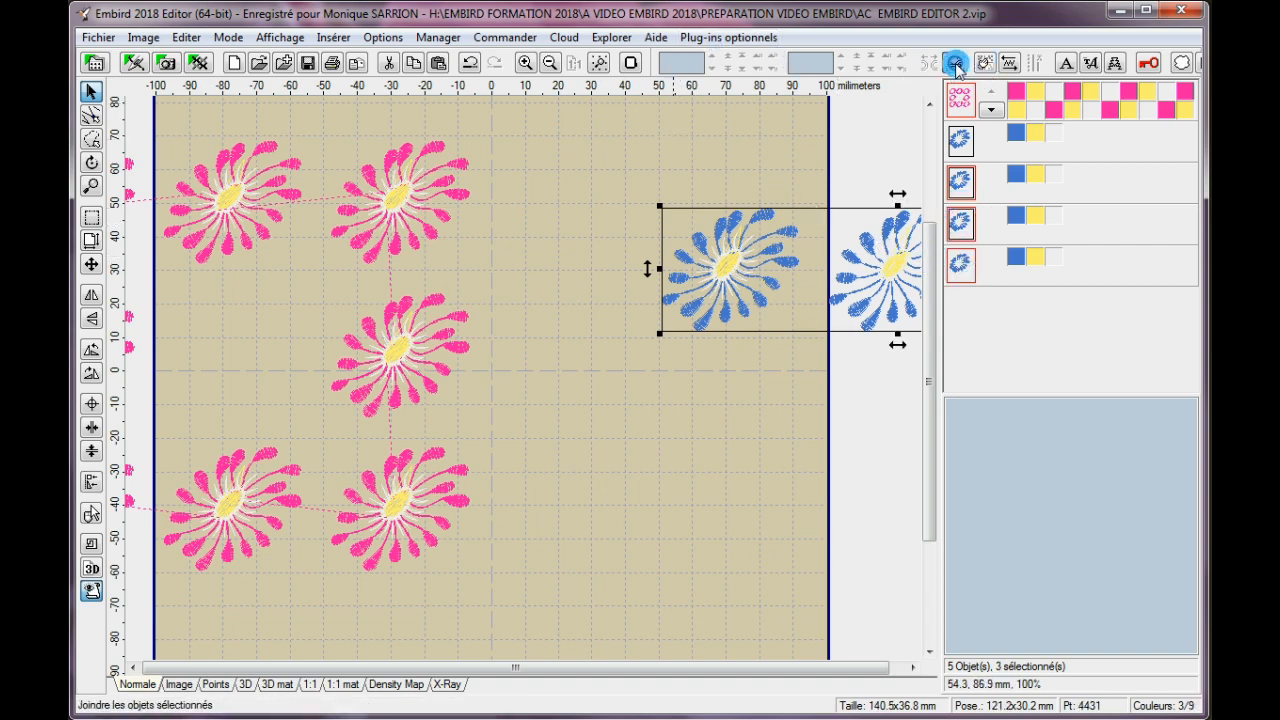
{"action": "left_click", "coordinate": [955, 63]}
{"action": "left_click_drag", "start_coordinate": [800, 285], "coordinate": [341, 319]}
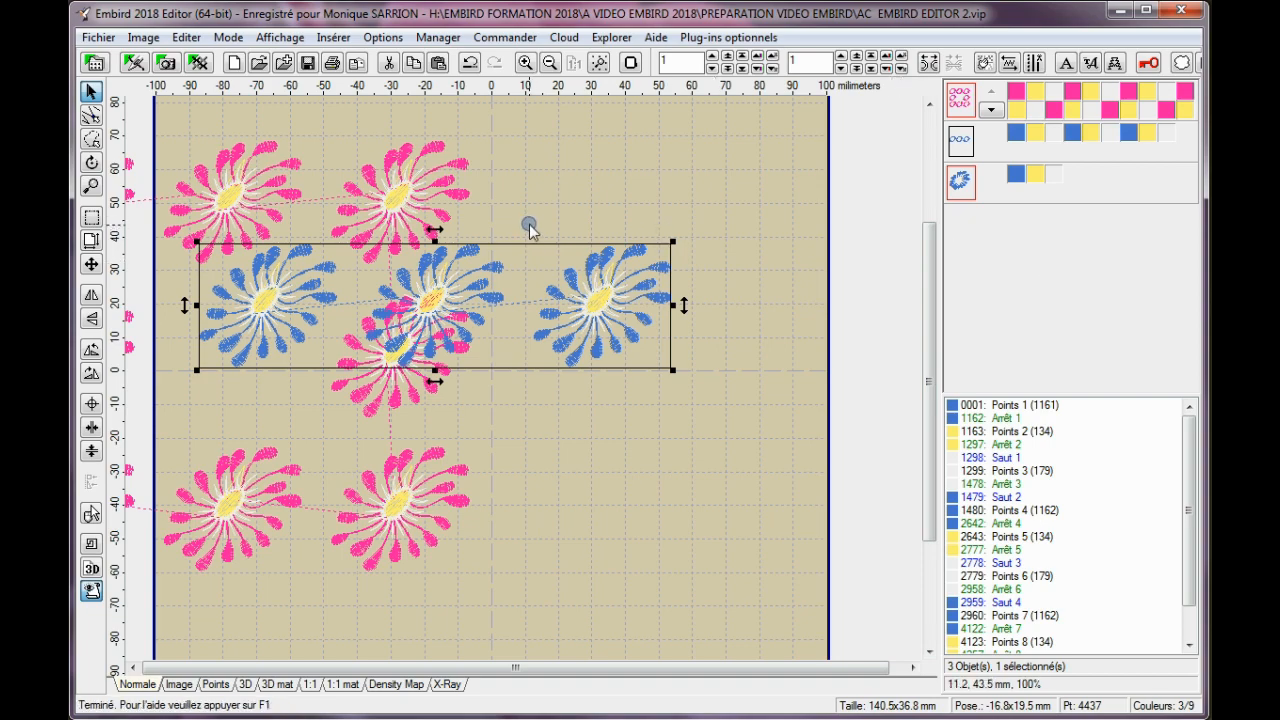
Step: Change the hoop to the Viking Crown Hoop, Pfaff Elite Hoop (200 x 260 mm) in horizontal orientation
{"action": "left_click", "coordinate": [630, 63]}
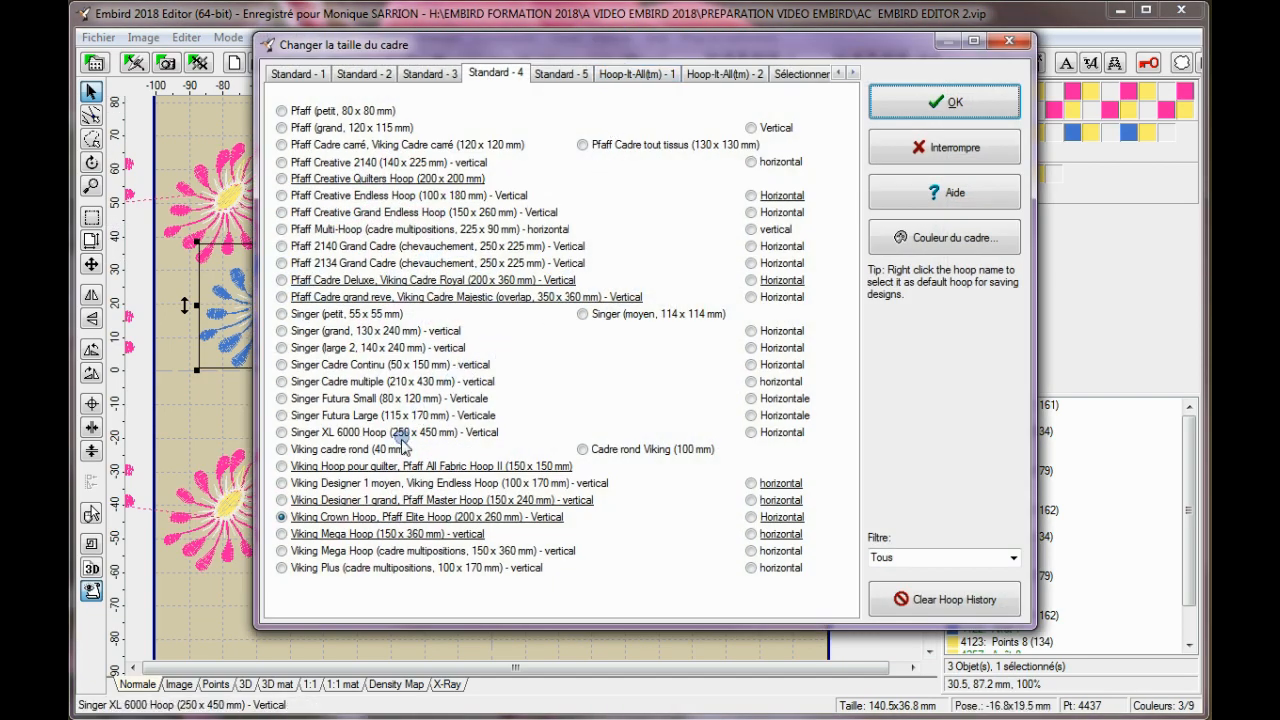
{"action": "left_click", "coordinate": [751, 517]}
{"action": "left_click", "coordinate": [945, 101]}
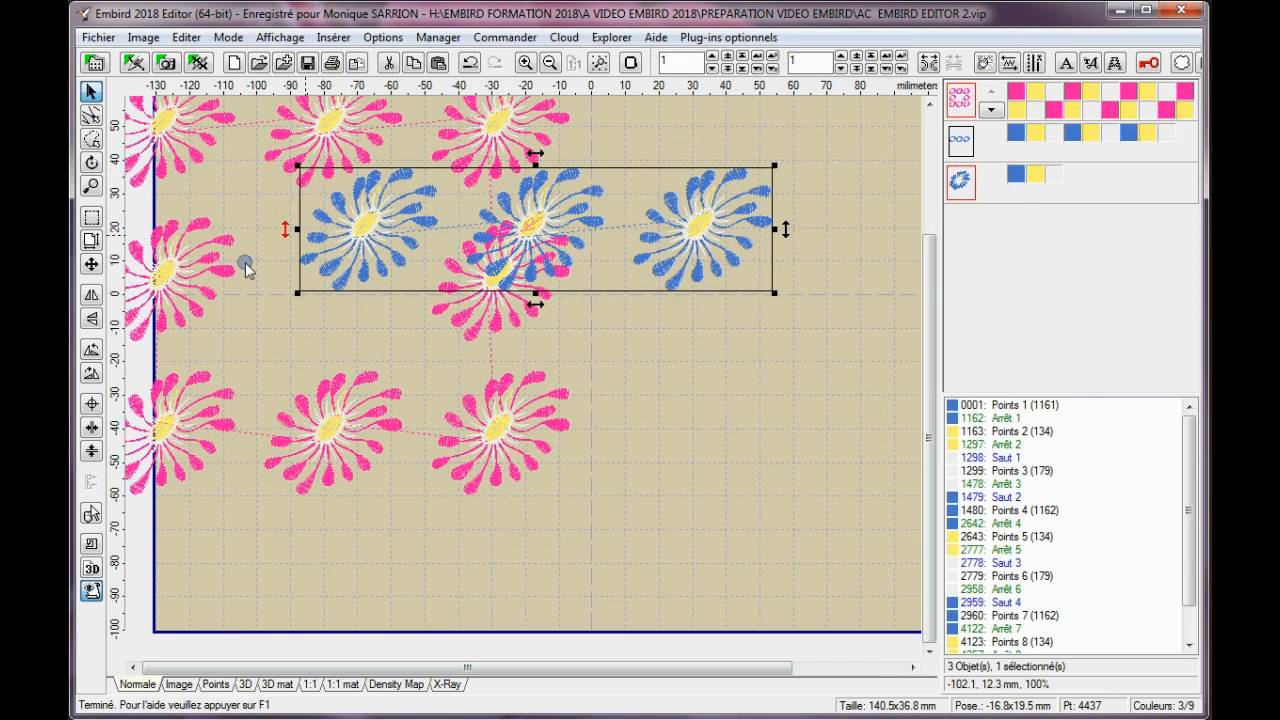
Step: Cut the pink flower object from the design and move the blue three-flower row up and left to about -35, 31 mm
{"action": "left_click", "coordinate": [958, 104]}
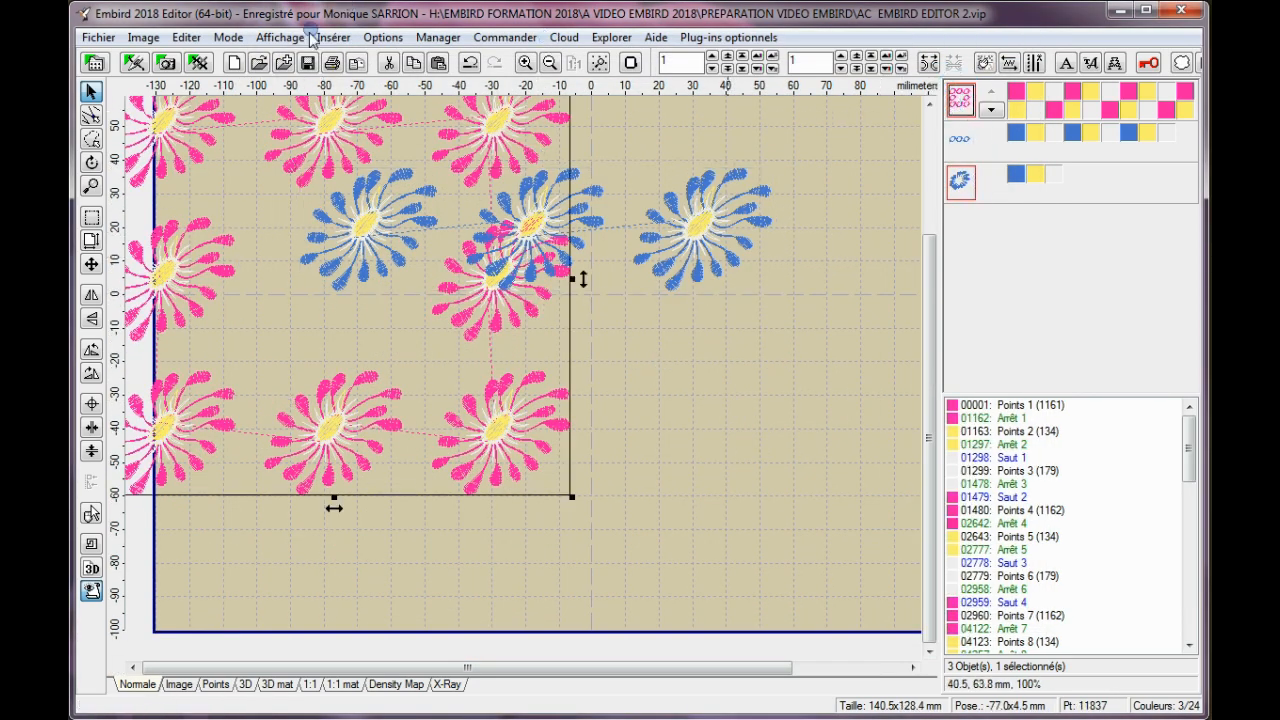
{"action": "left_click", "coordinate": [391, 62]}
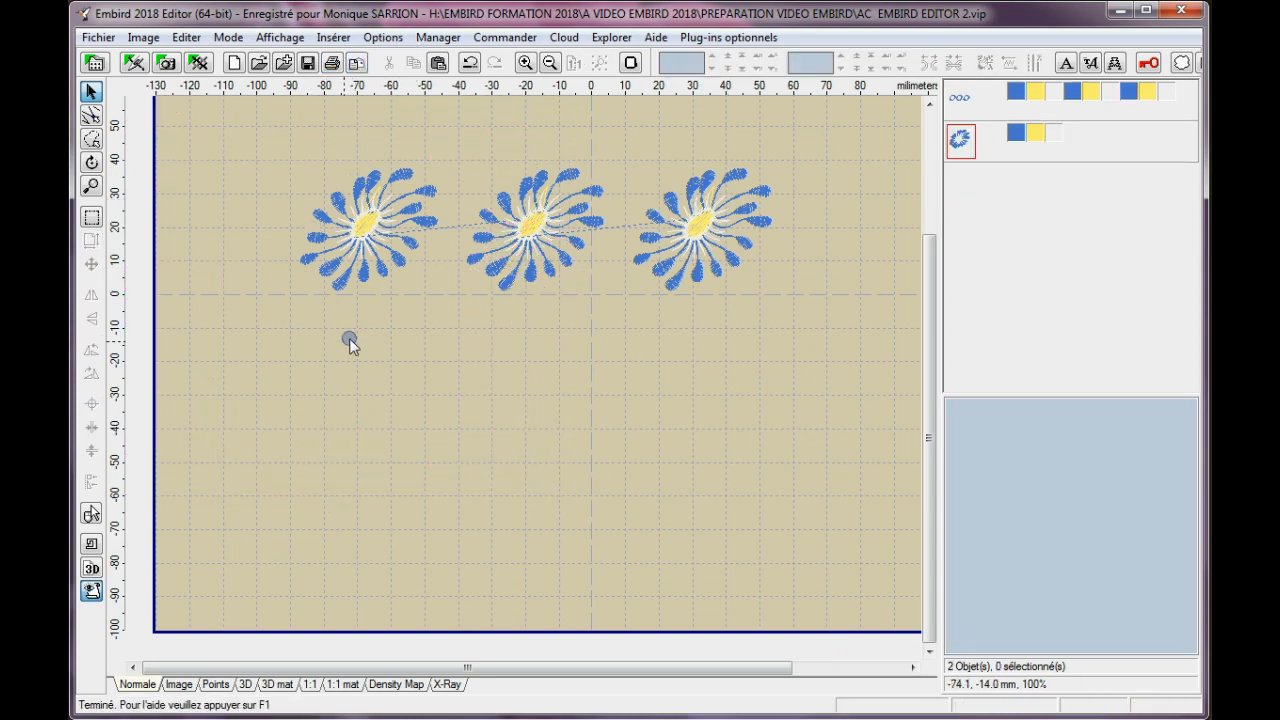
{"action": "left_click", "coordinate": [540, 226]}
{"action": "left_click_drag", "start_coordinate": [614, 214], "coordinate": [541, 182]}
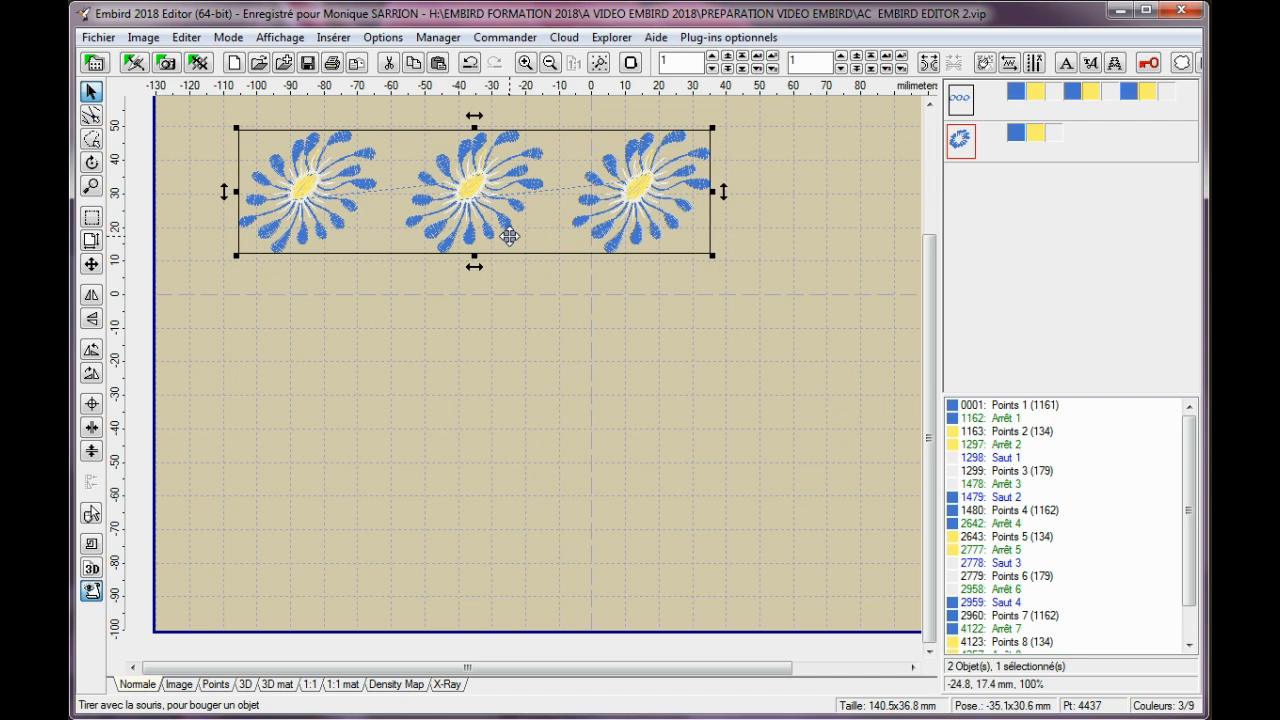
Step: Outline the rightmost flower of the blue row with a polygonal selection and separate its stitches into their own object
{"action": "left_click", "coordinate": [961, 142]}
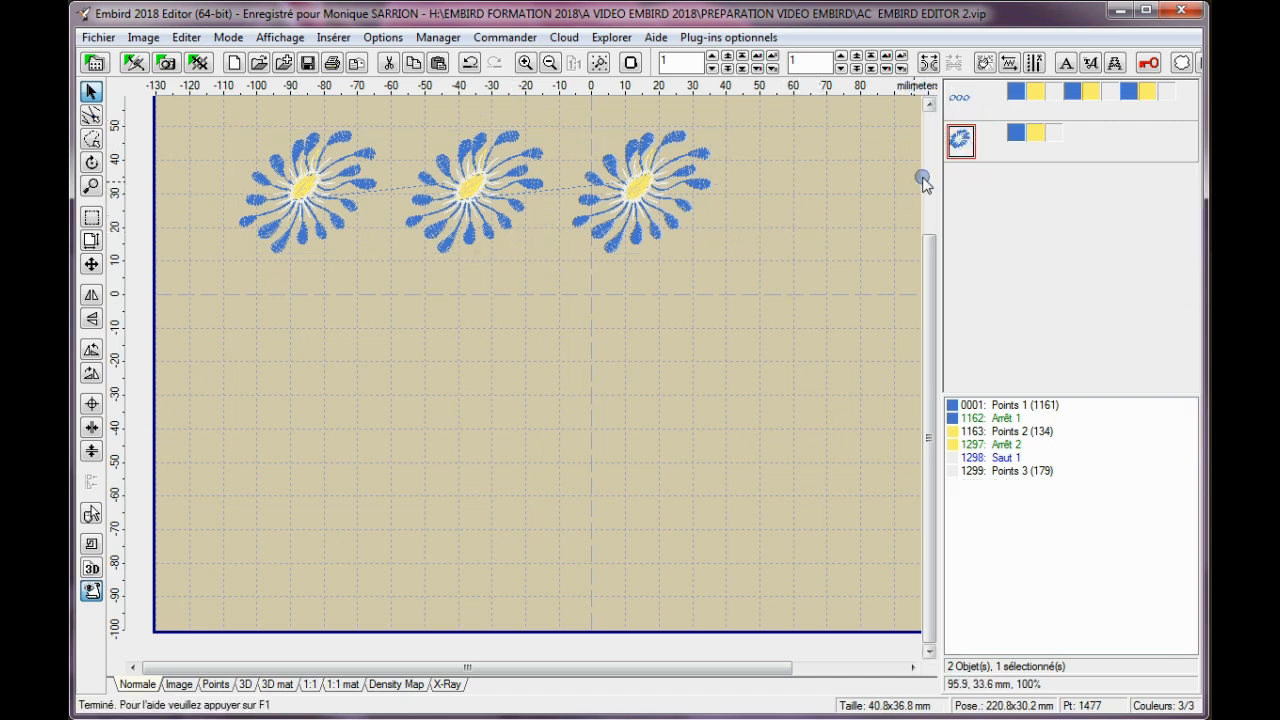
{"action": "left_click", "coordinate": [632, 196]}
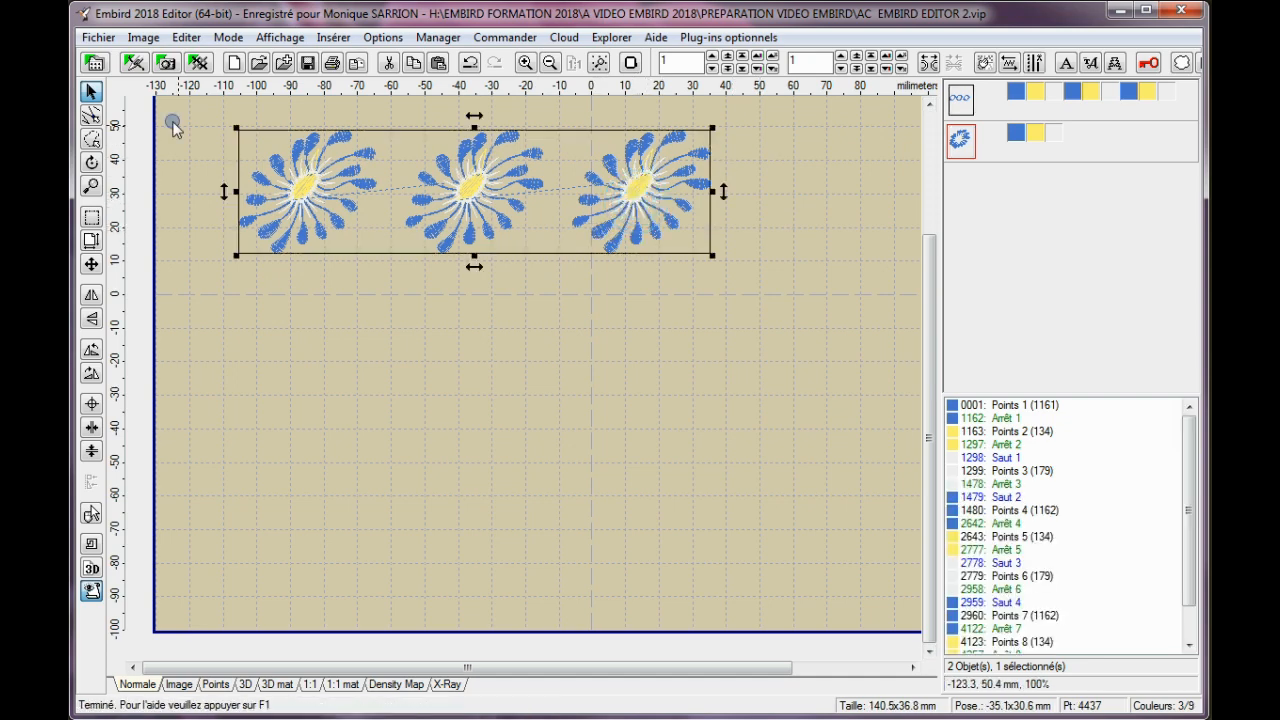
{"action": "left_click", "coordinate": [91, 139]}
{"action": "left_click", "coordinate": [615, 117]}
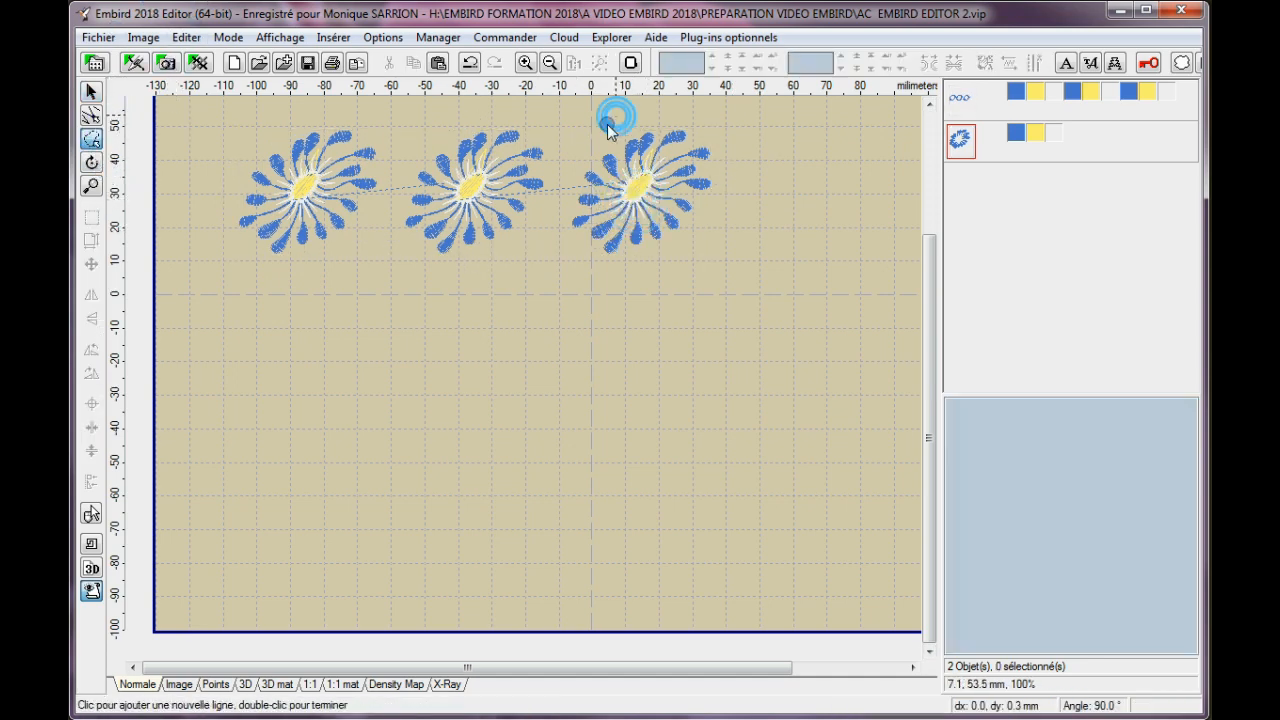
{"action": "left_click", "coordinate": [539, 237]}
{"action": "left_click", "coordinate": [711, 330]}
{"action": "left_click", "coordinate": [801, 155]}
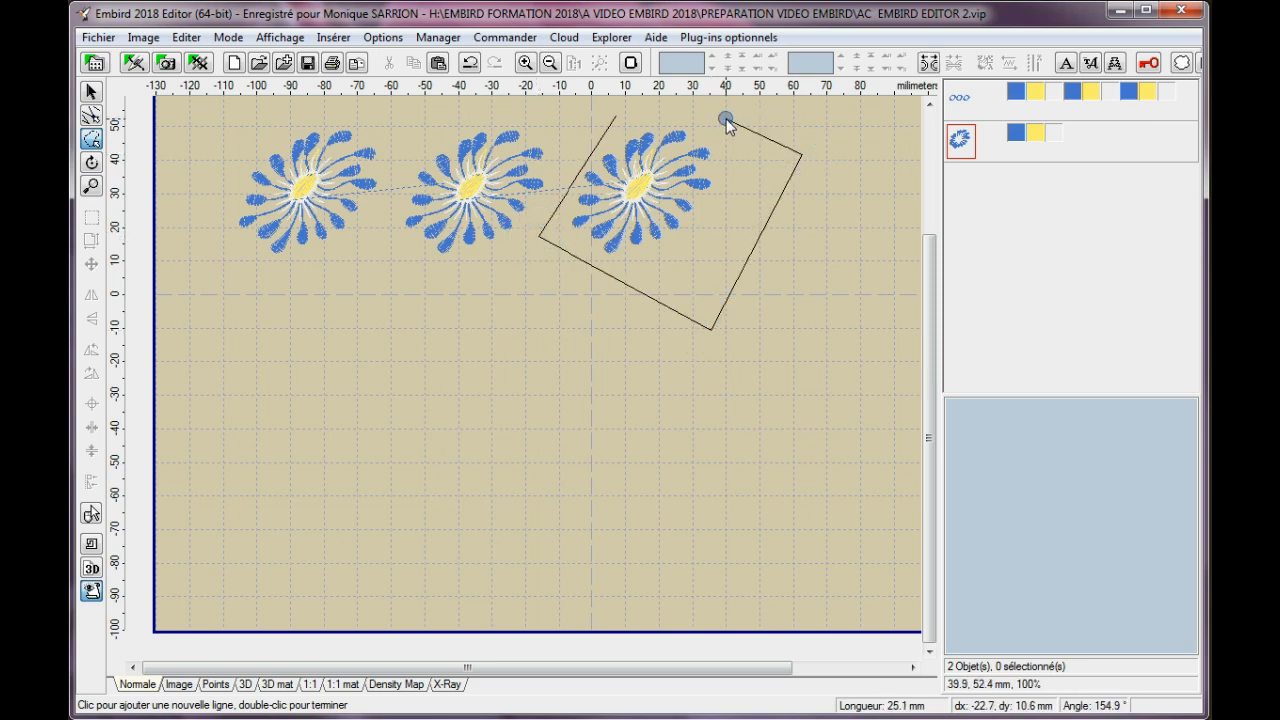
{"action": "left_click", "coordinate": [727, 119]}
{"action": "double_click", "coordinate": [612, 112]}
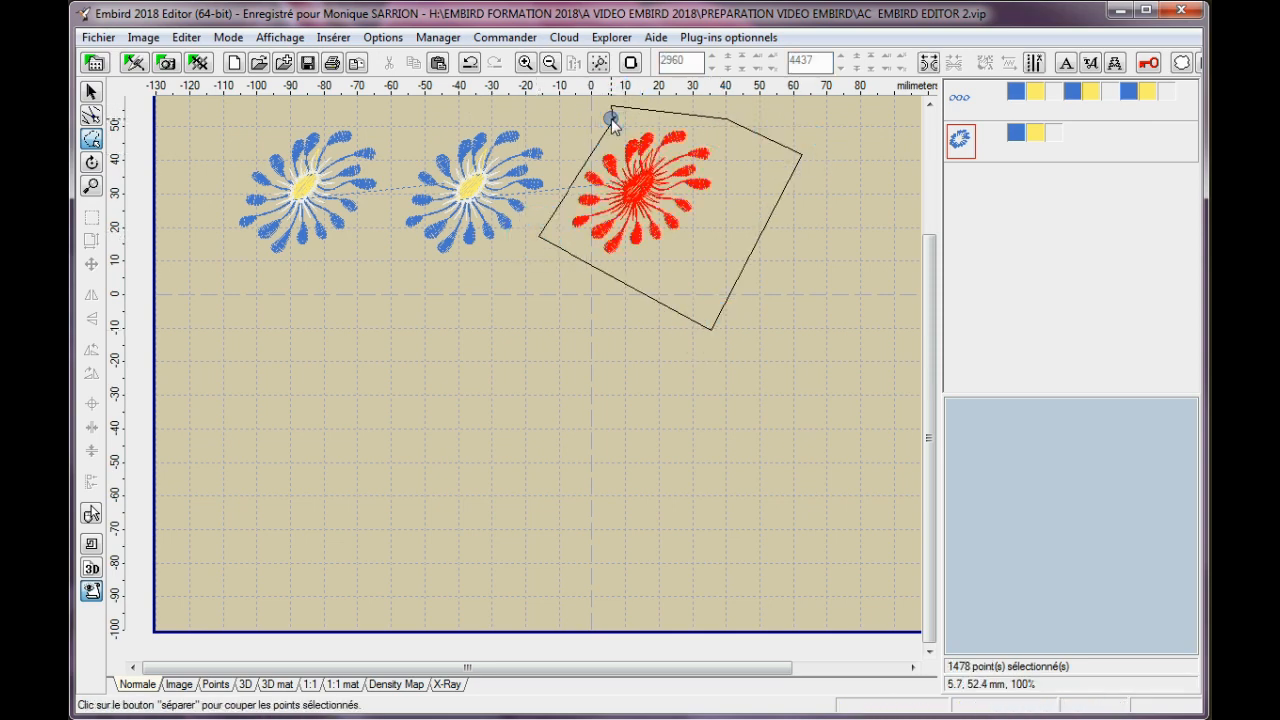
{"action": "left_click", "coordinate": [929, 63]}
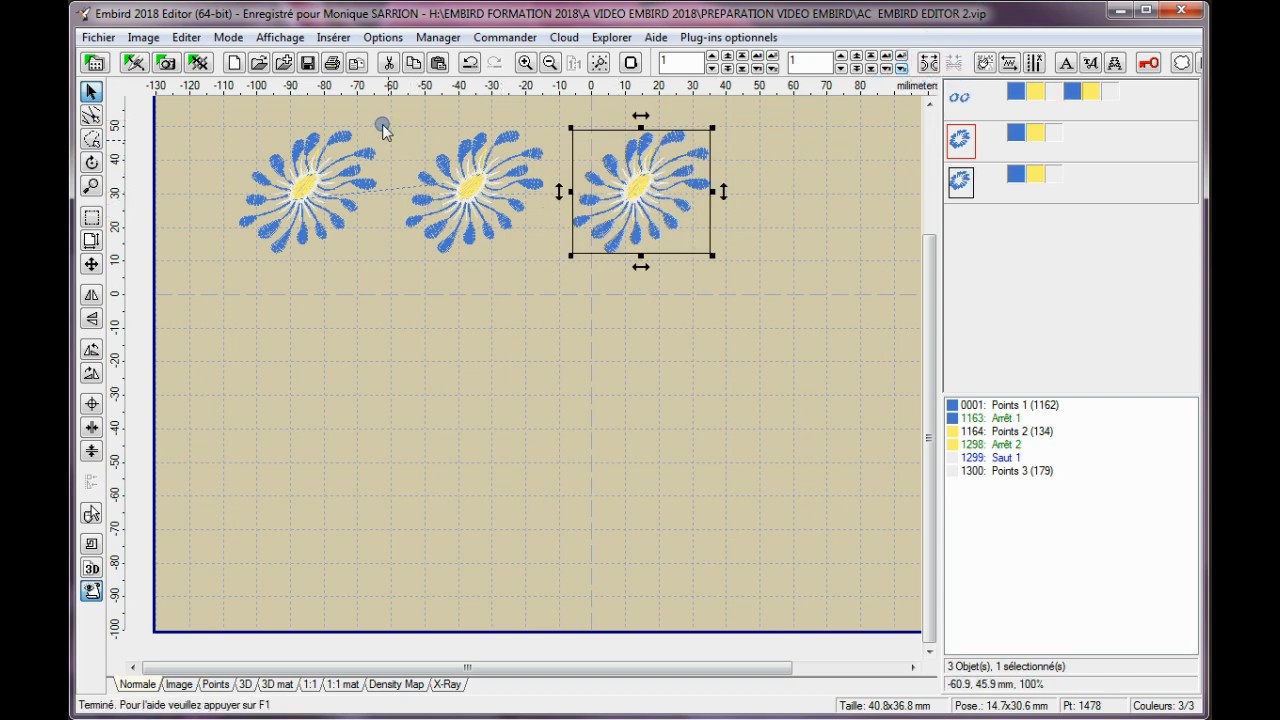
Step: Repeat the separated blue flower automatically in a rightward line of seven, with standard orientation and 9 mm distance
{"action": "left_click", "coordinate": [188, 40]}
{"action": "left_click", "coordinate": [270, 205]}
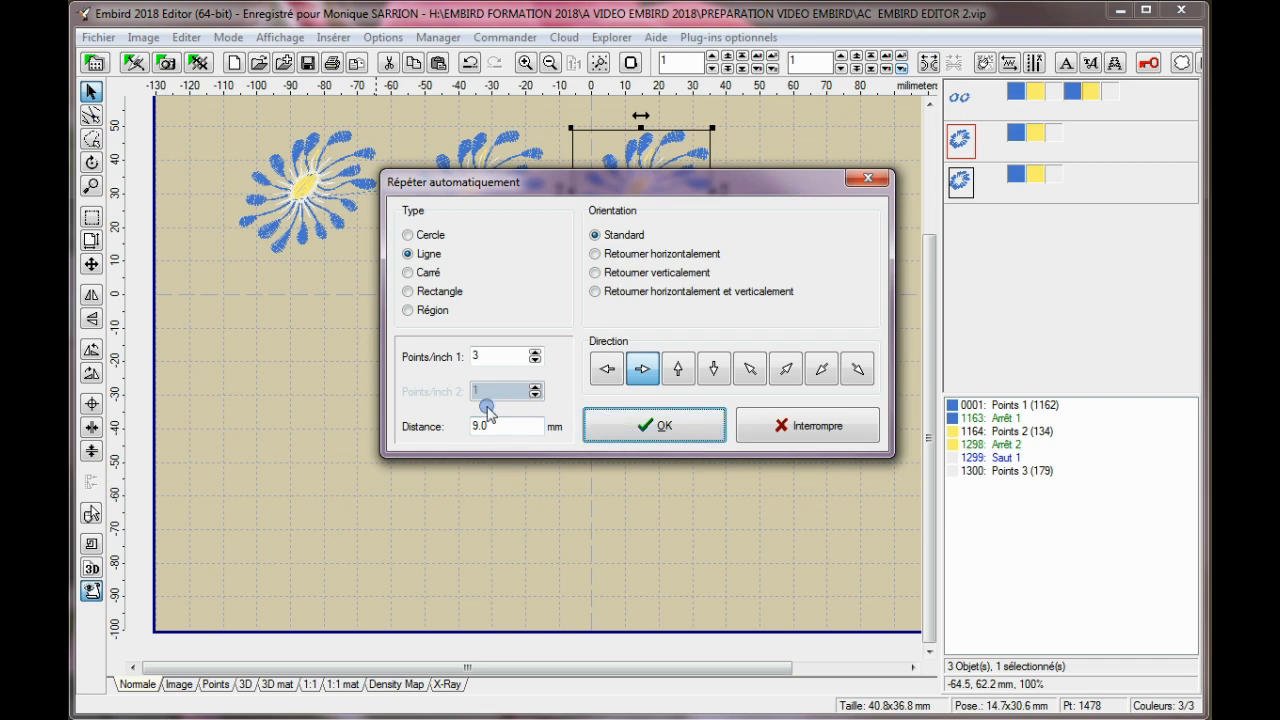
{"action": "left_click", "coordinate": [534, 353]}
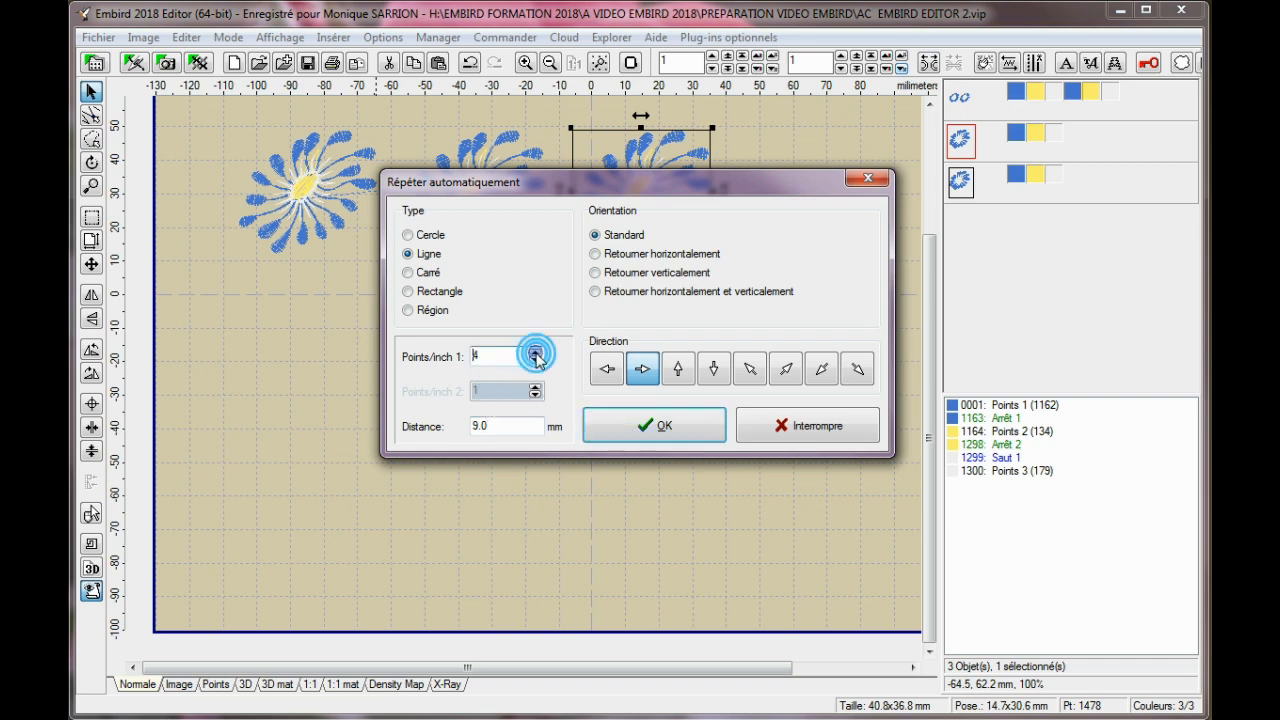
{"action": "left_click", "coordinate": [652, 423]}
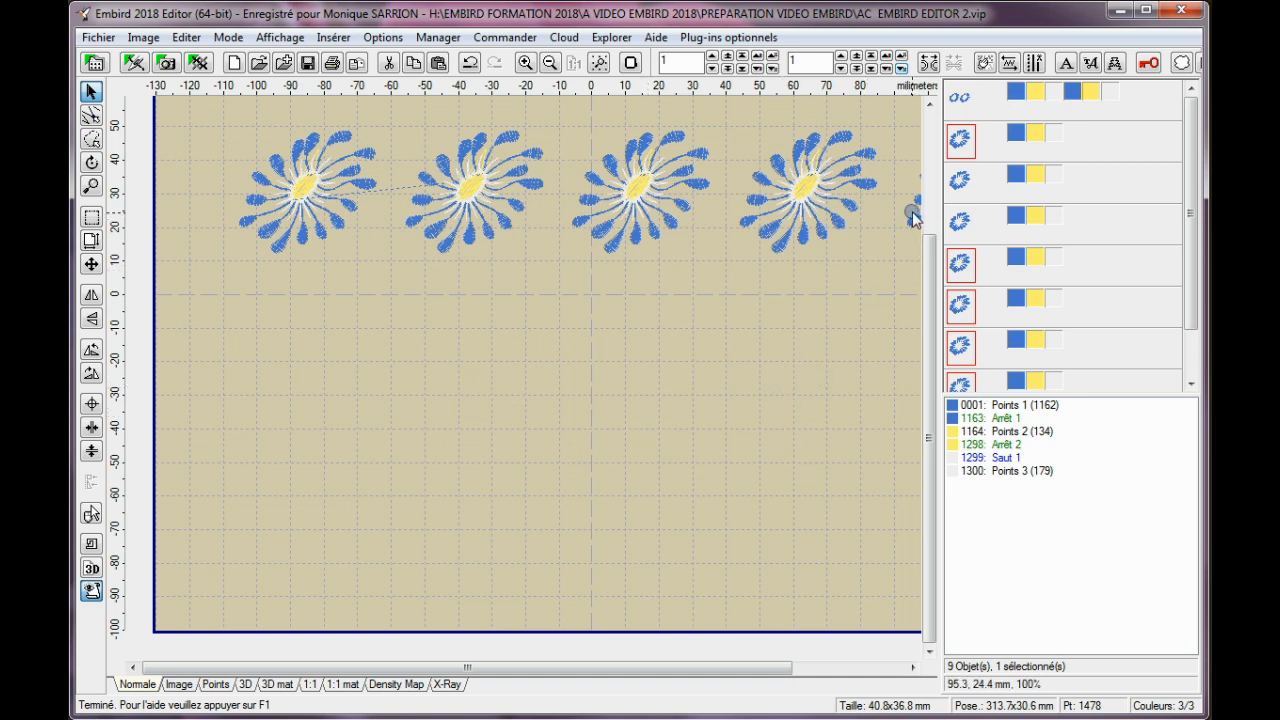
Step: Select all seven flowers of the new line and join them into one object
{"action": "left_click", "coordinate": [959, 176]}
{"action": "left_click", "coordinate": [957, 228]}
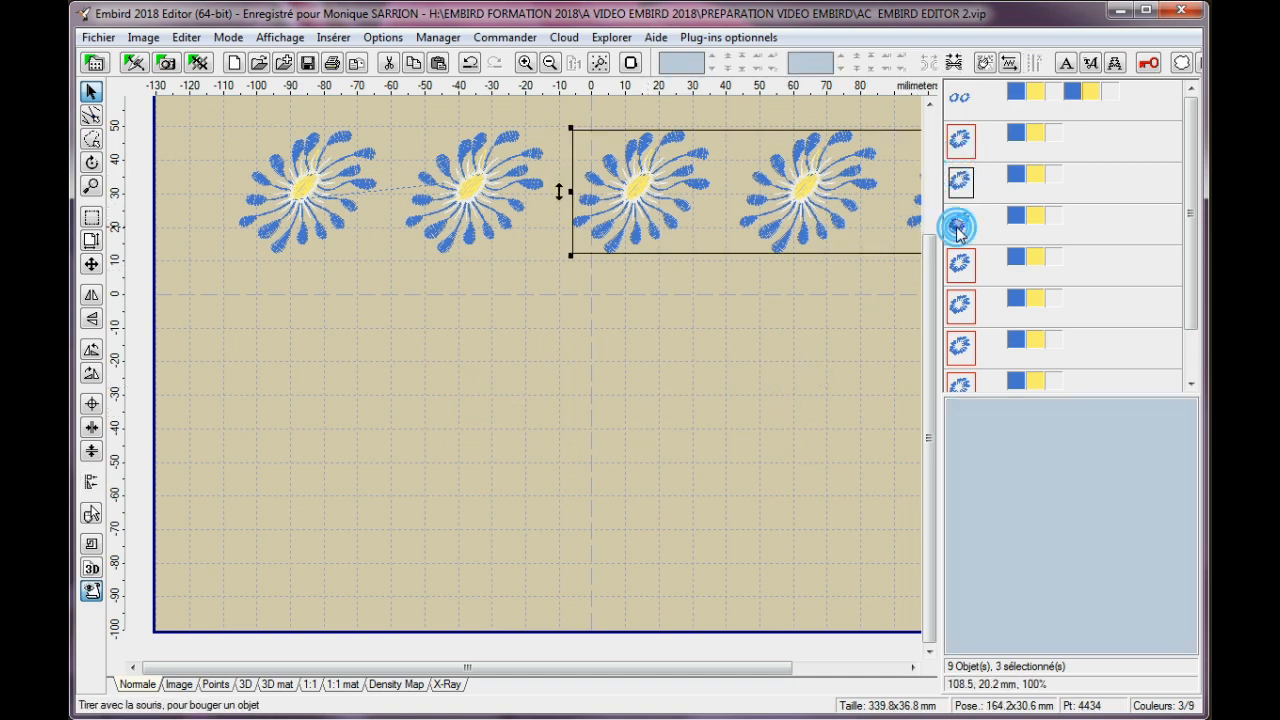
{"action": "left_click", "coordinate": [960, 266]}
{"action": "left_click", "coordinate": [960, 305]}
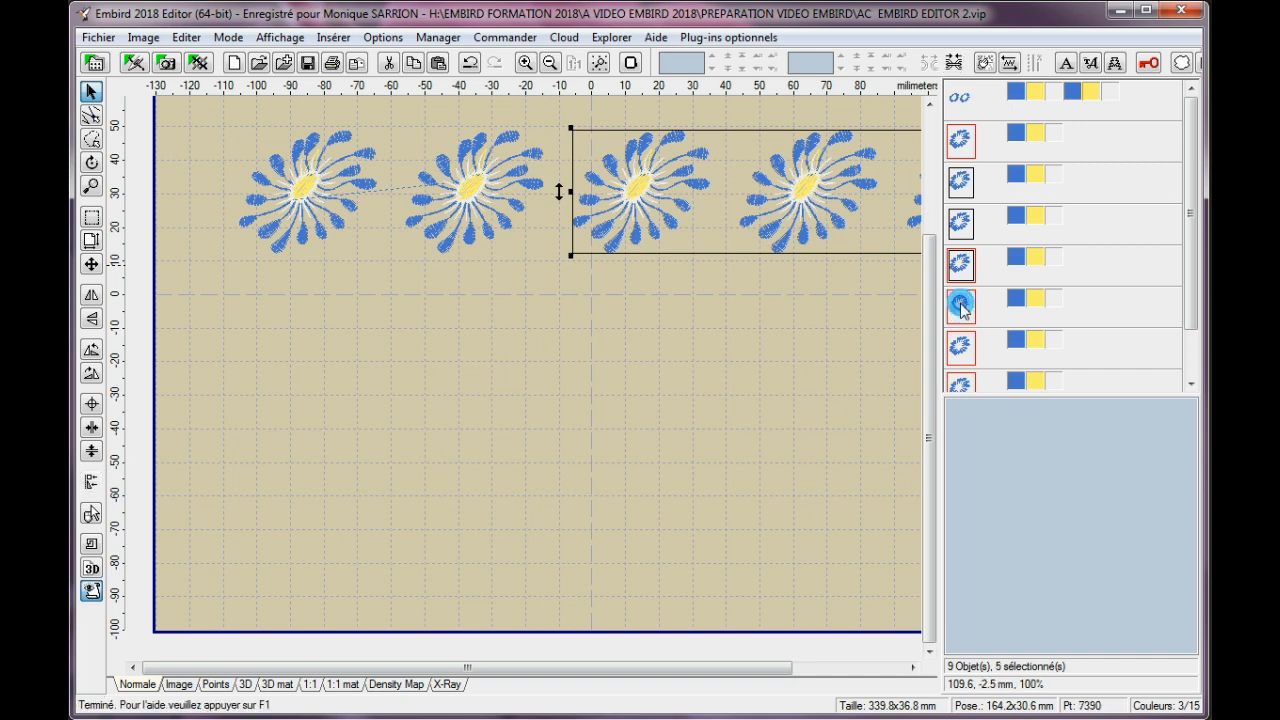
{"action": "left_click", "coordinate": [960, 346]}
{"action": "left_click", "coordinate": [962, 385]}
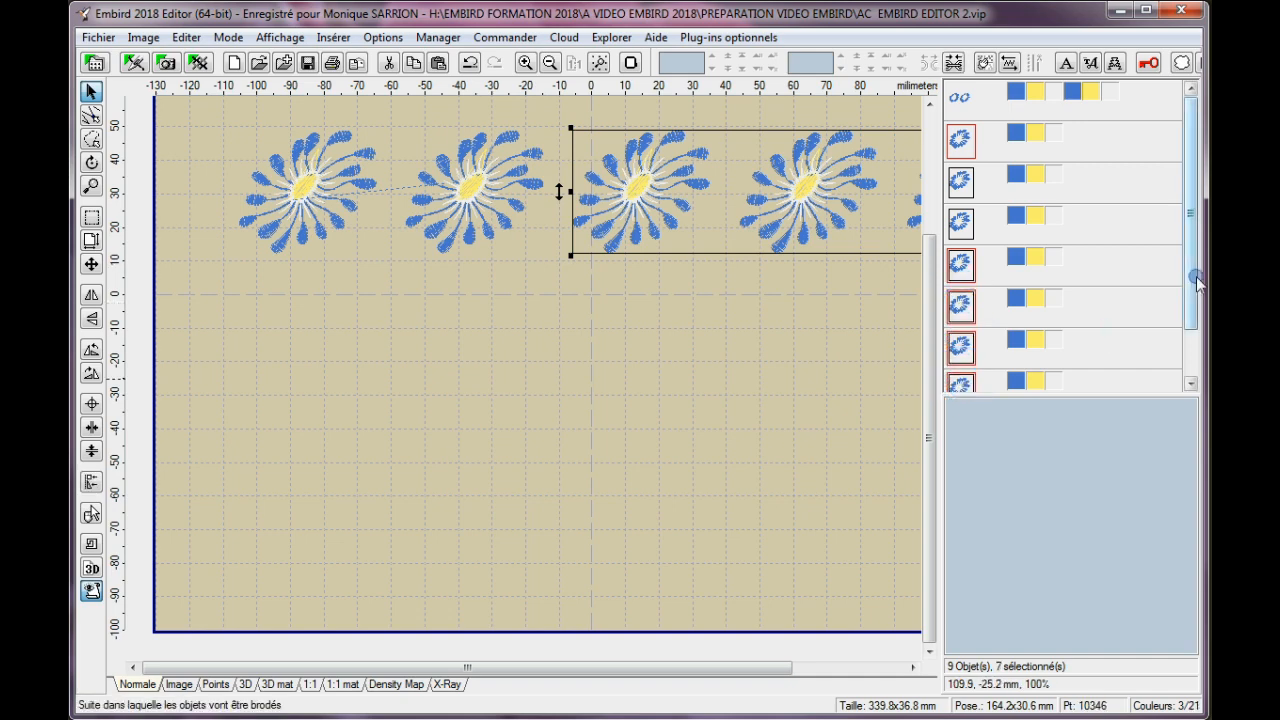
{"action": "left_click_drag", "start_coordinate": [1192, 270], "coordinate": [1197, 350]}
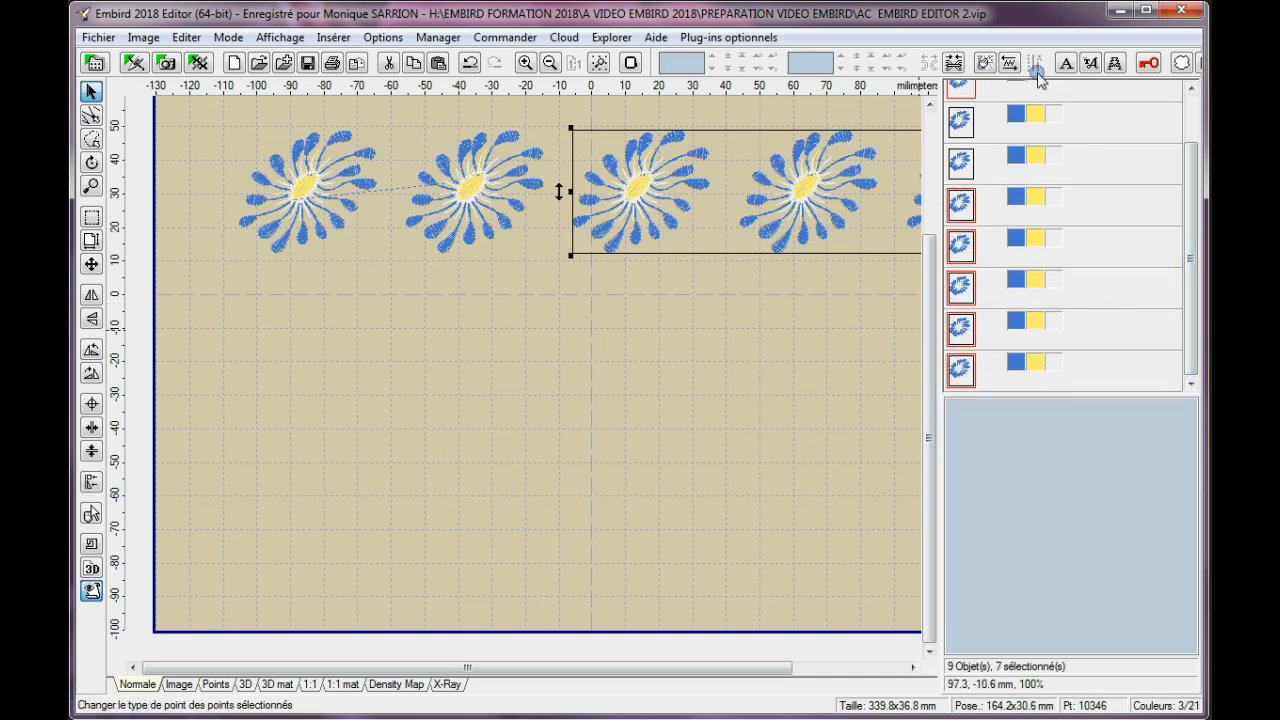
{"action": "left_click", "coordinate": [953, 63]}
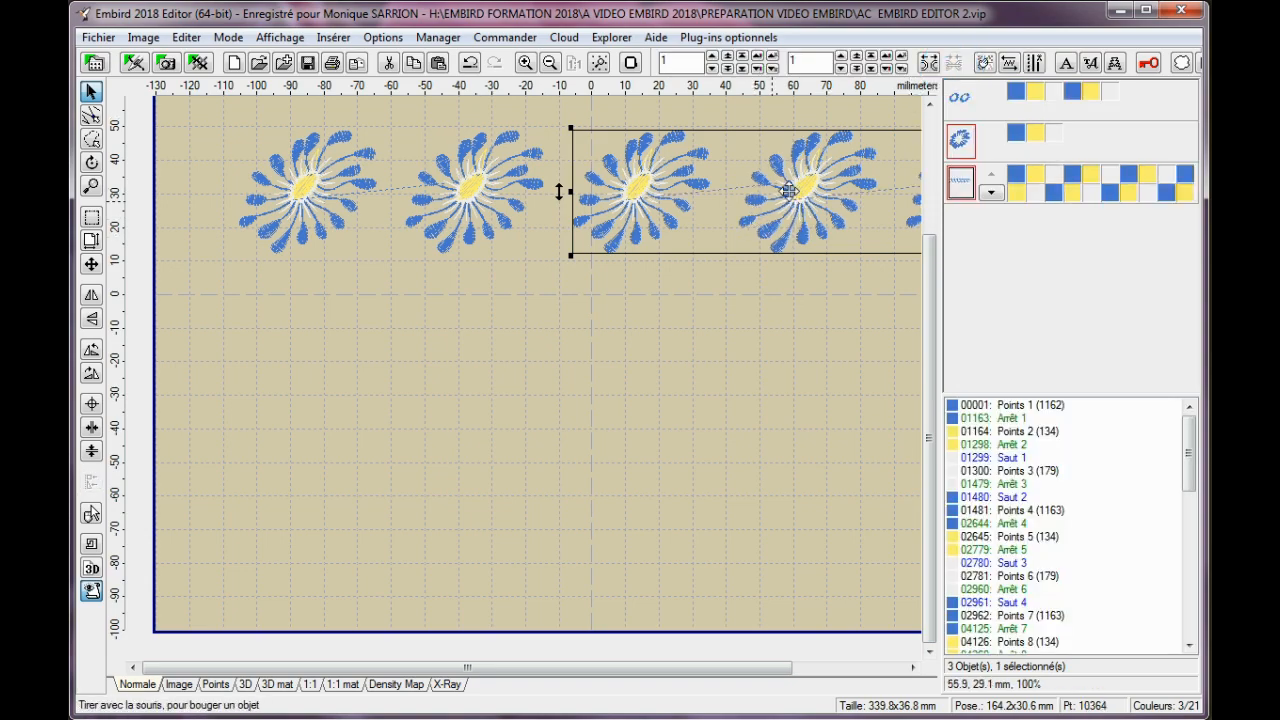
Step: Move the joined seven-flower row below the two-flower row, overhanging both sides of the hoop, centred at about 11, -8 mm
{"action": "left_click_drag", "start_coordinate": [804, 175], "coordinate": [404, 340]}
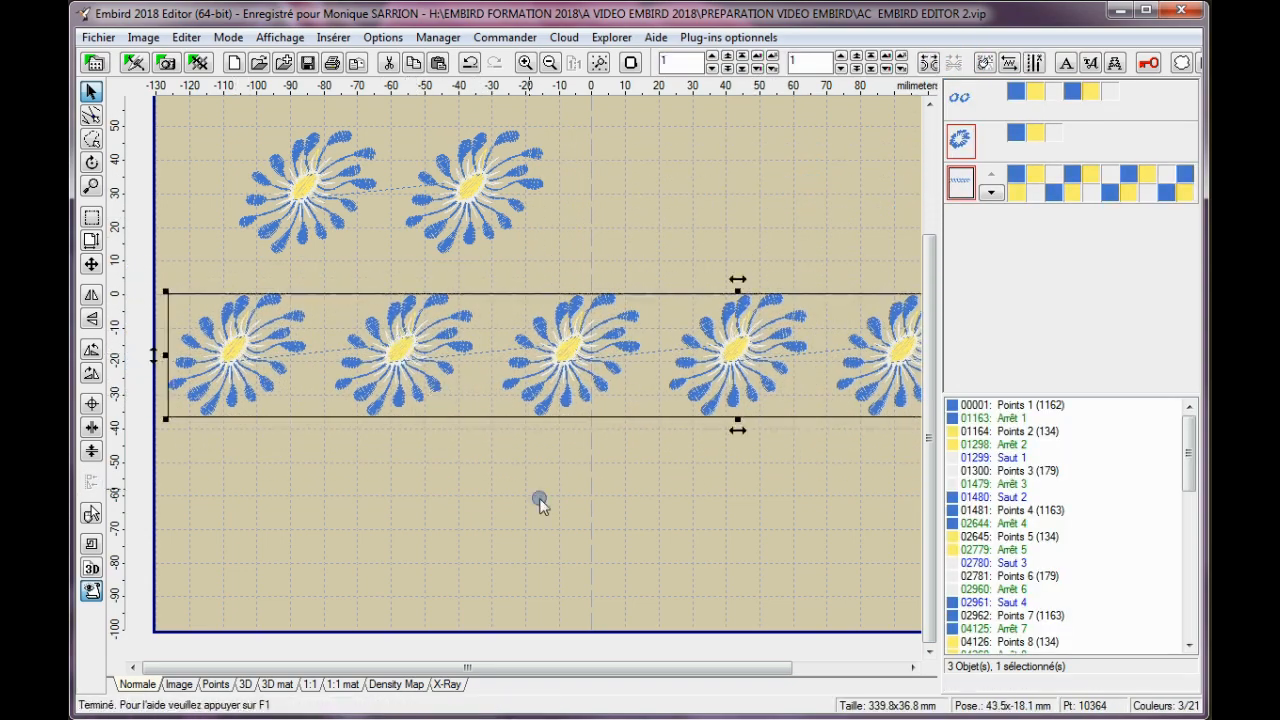
{"action": "scroll", "coordinate": [567, 511], "scroll_direction": "down", "scroll_amount": 1}
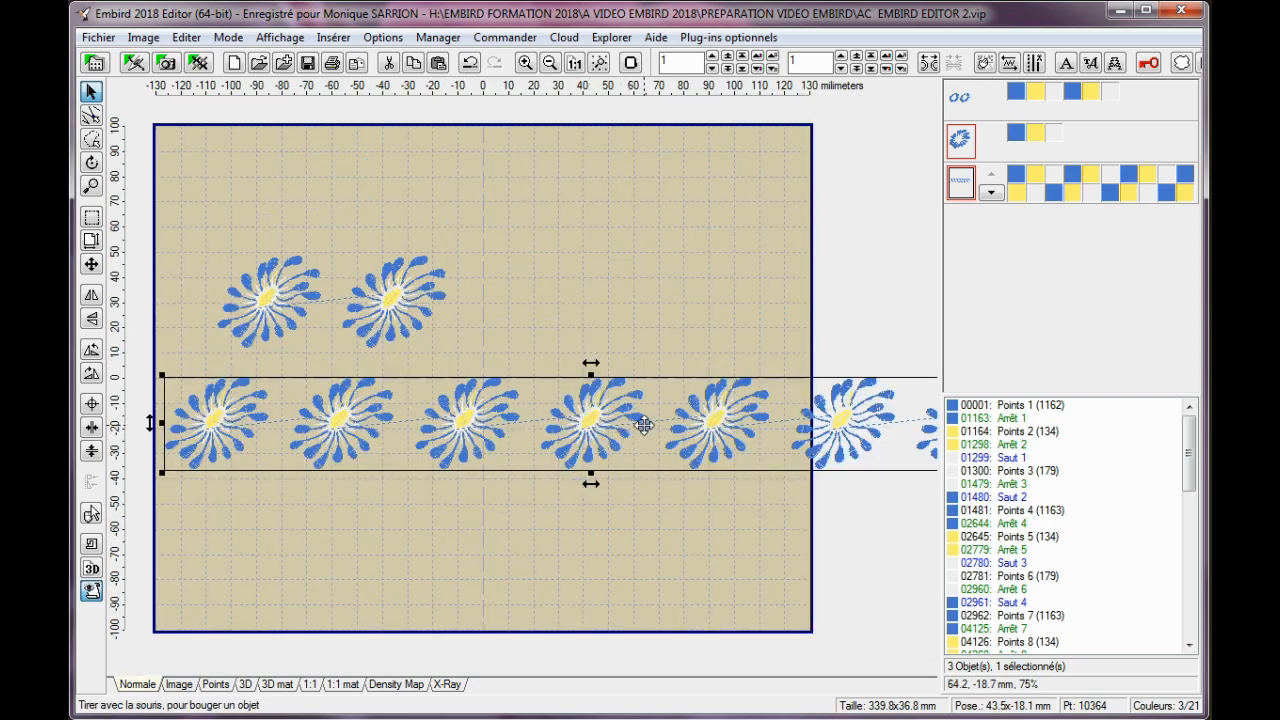
{"action": "left_click_drag", "start_coordinate": [640, 425], "coordinate": [577, 398]}
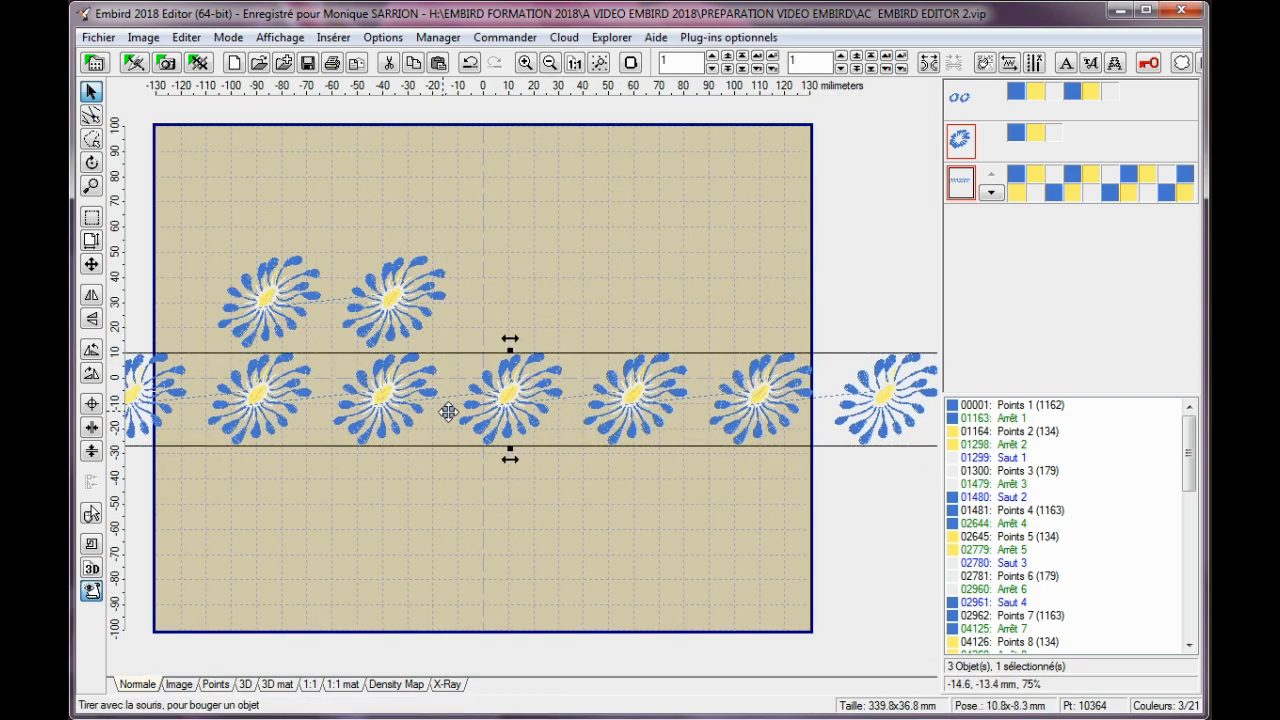